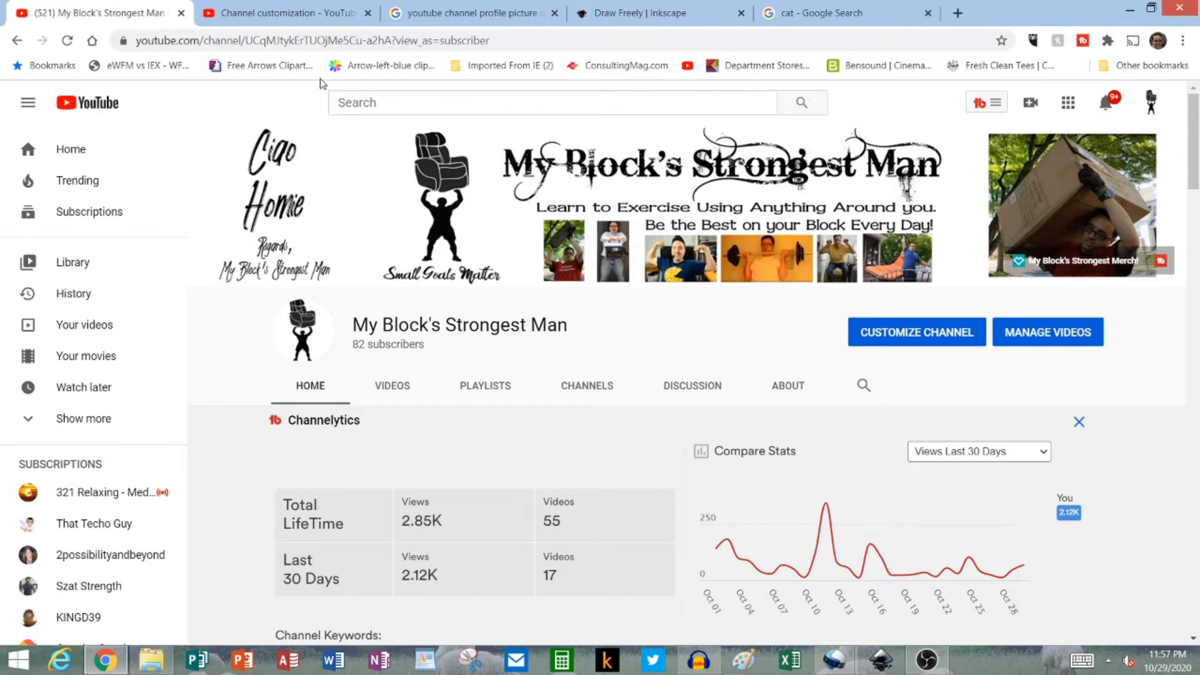
Review the channel's branding settings, the search results for YouTube profile picture dimensions, and the Inkscape website
left_click(287, 15)
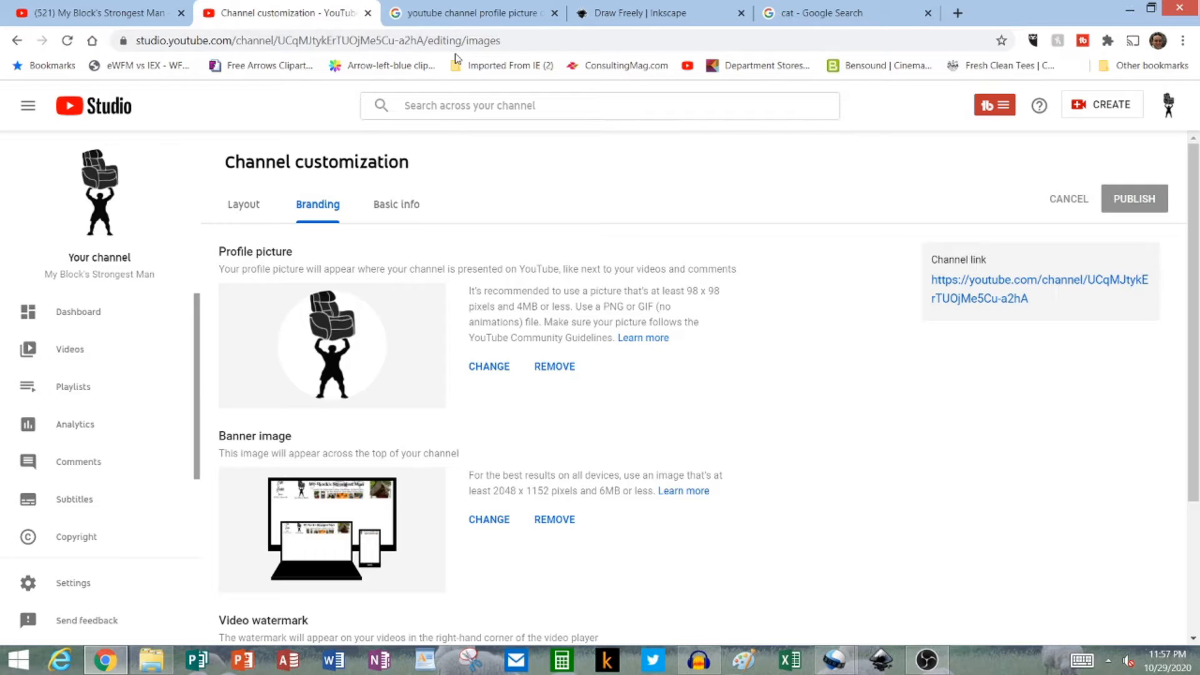
left_click(494, 15)
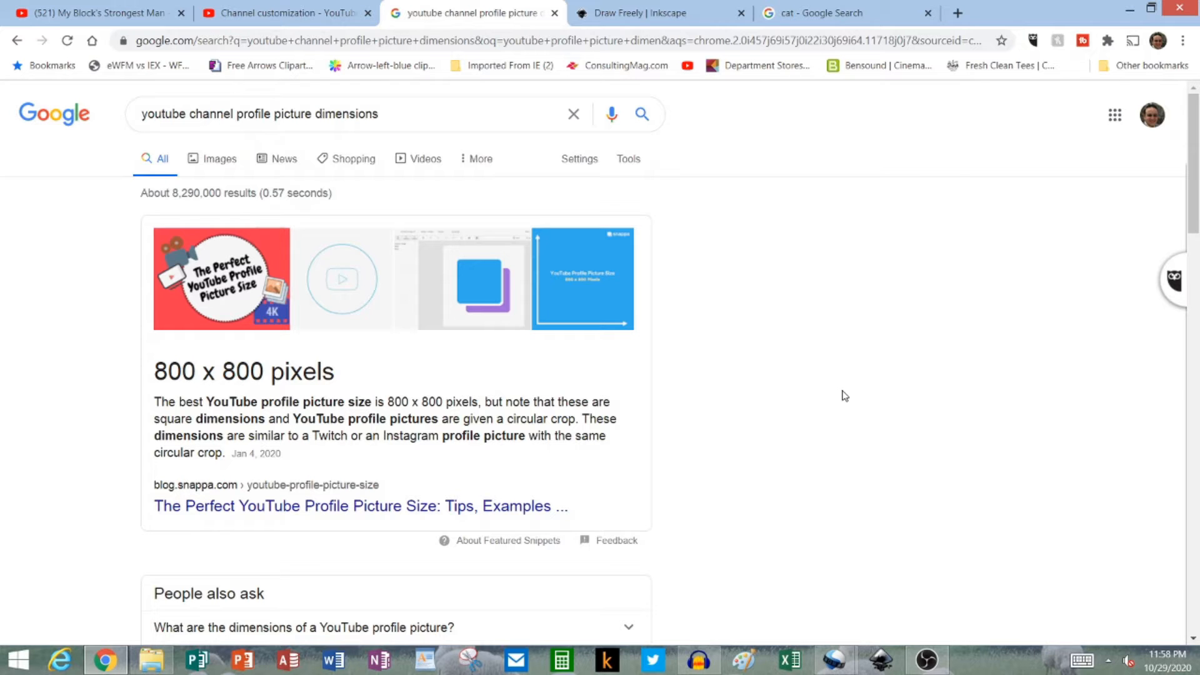
left_click(672, 11)
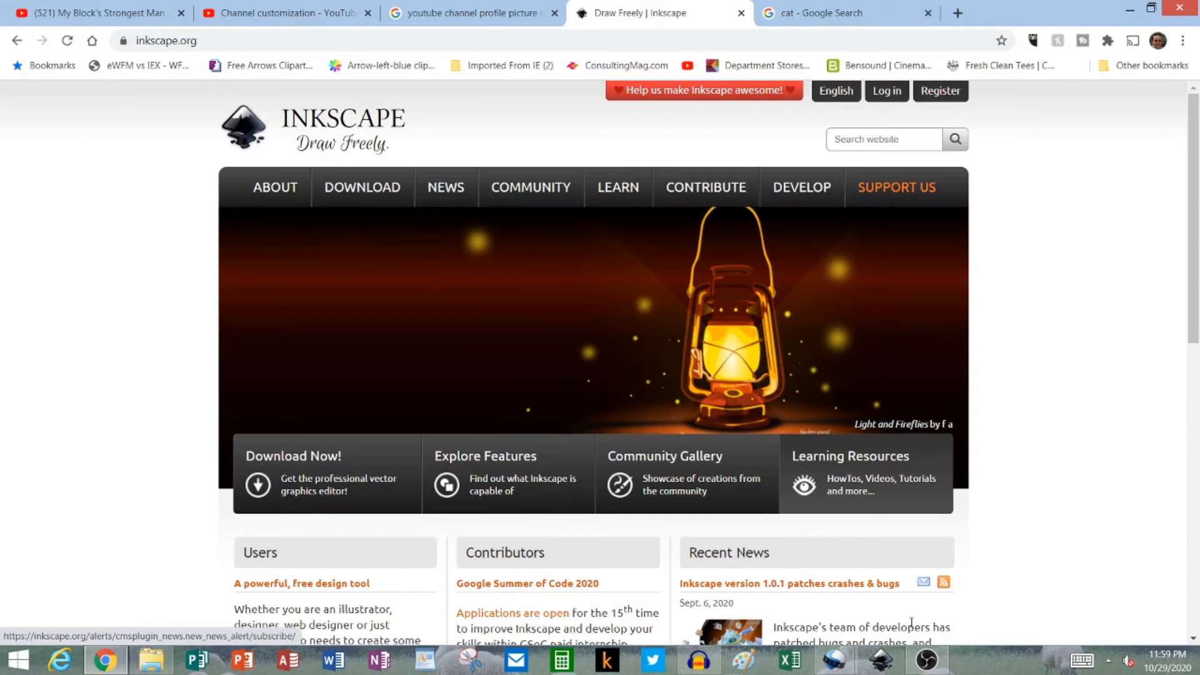
Switch to Inkscape, maximize its window, and open the document properties beside the page
left_click(881, 663)
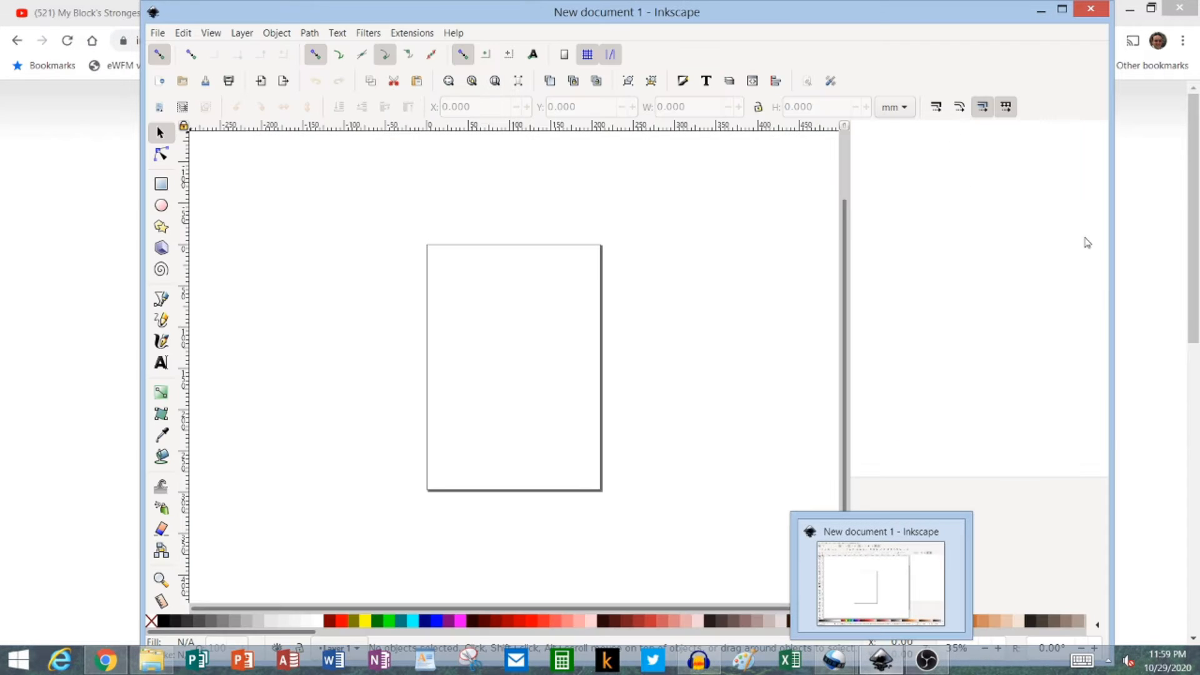
double_click(857, 16)
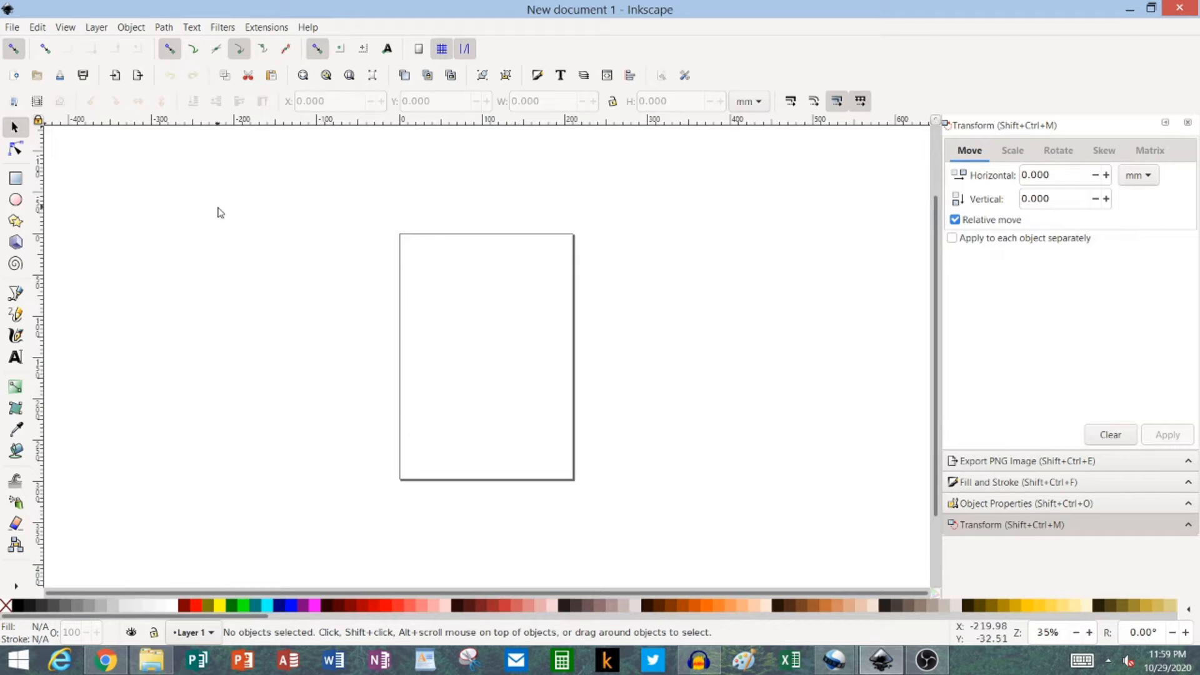
left_click(13, 28)
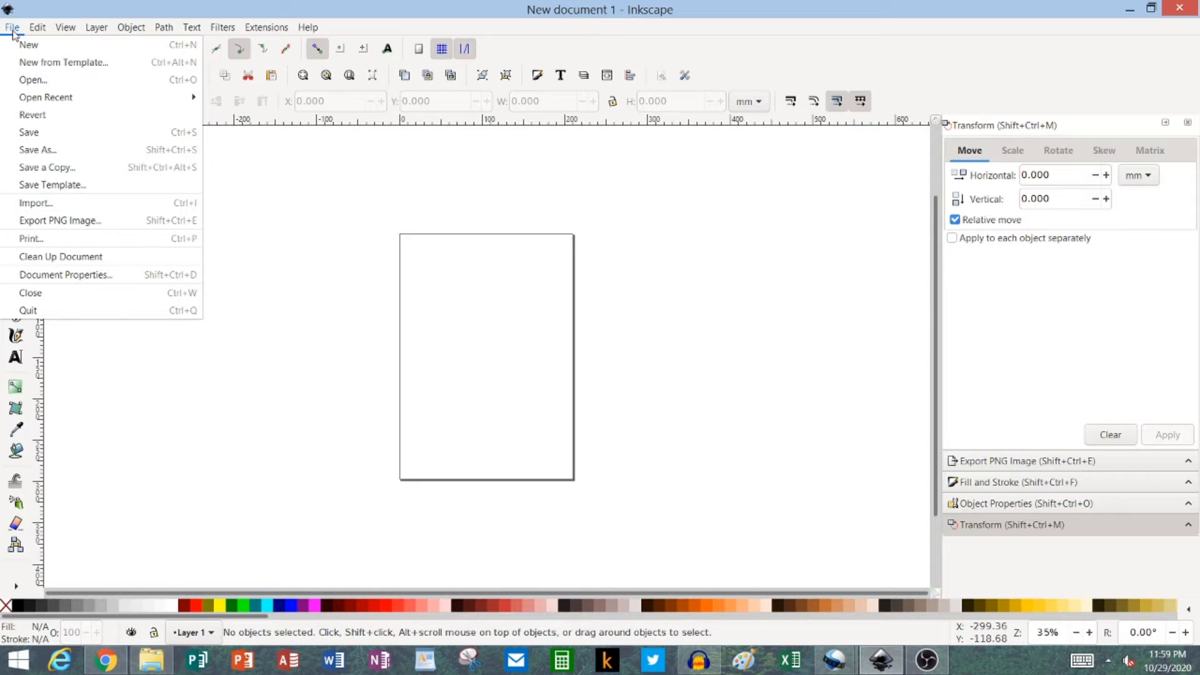
left_click(81, 283)
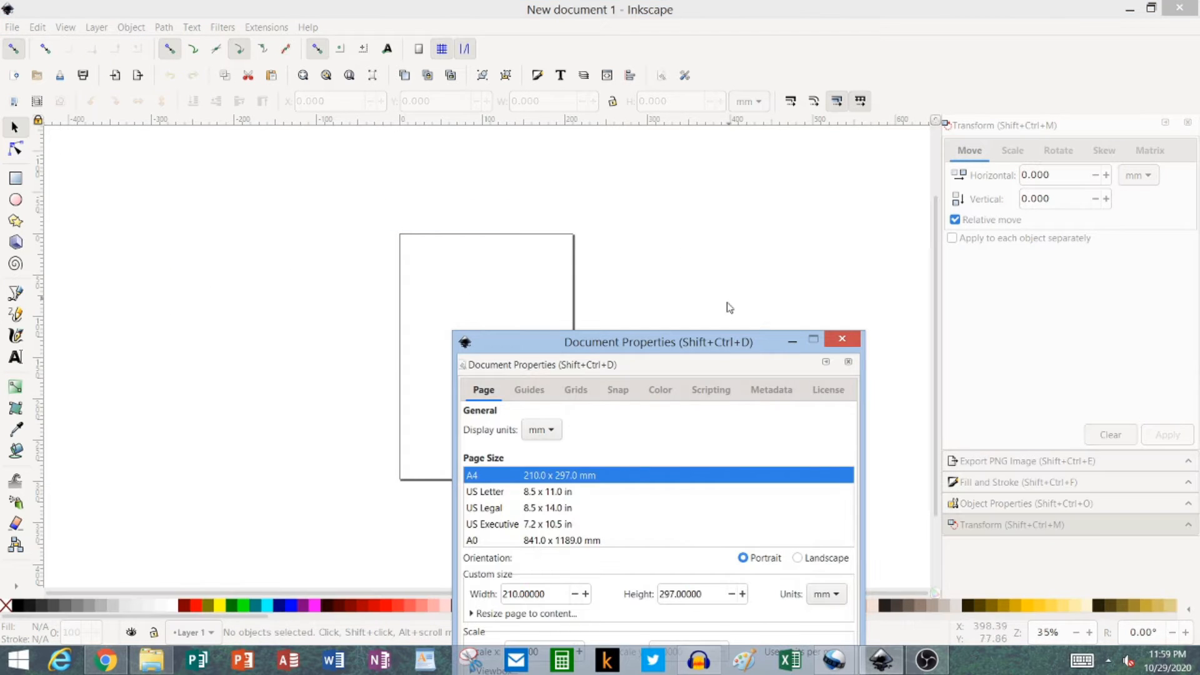
left_click_drag(729, 346, 1033, 83)
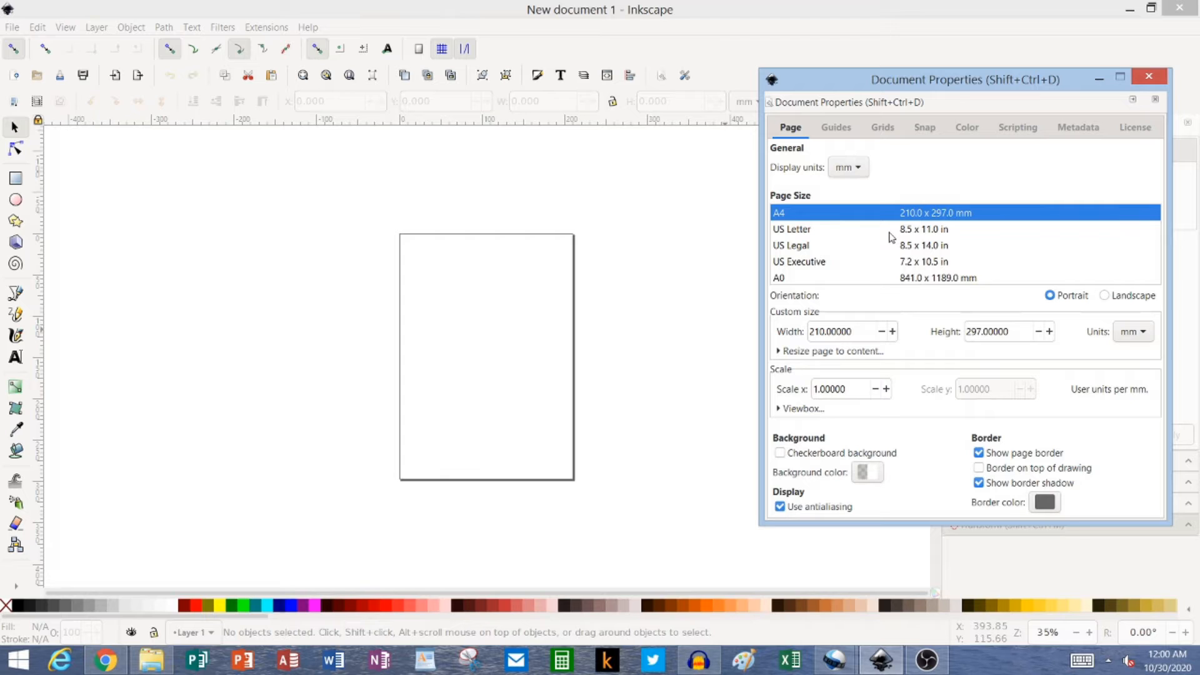
Set the custom page size to 800 px wide by 800 px high
left_click(1130, 335)
left_click(1140, 401)
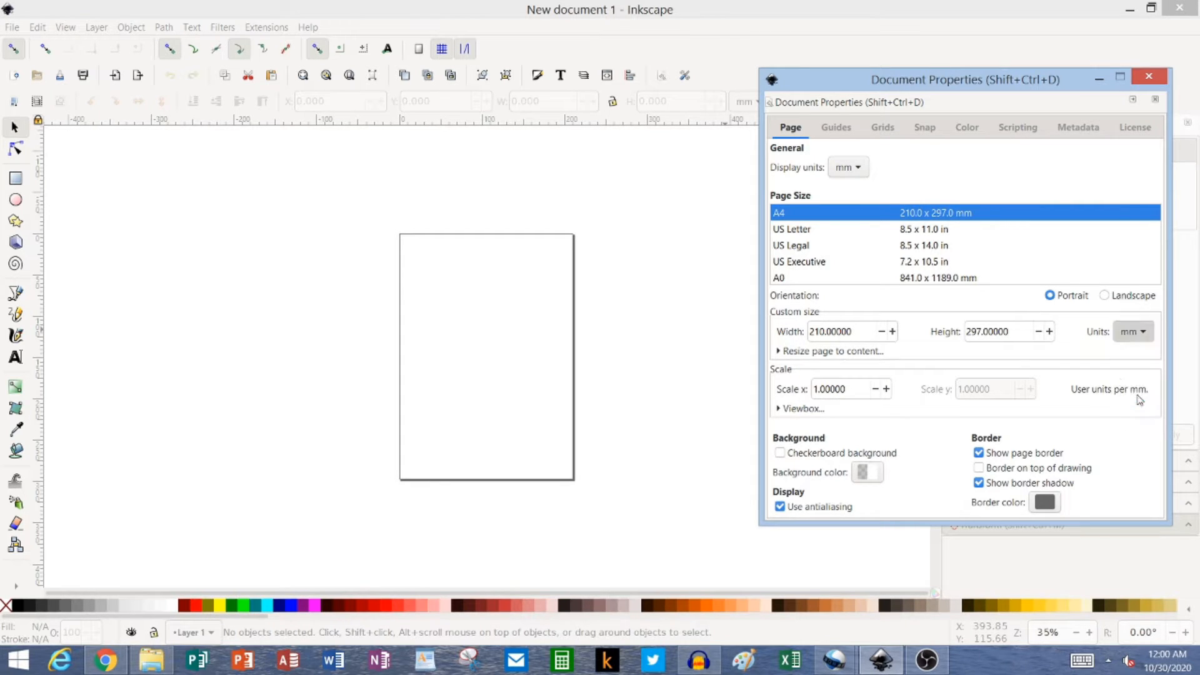
left_click(852, 330)
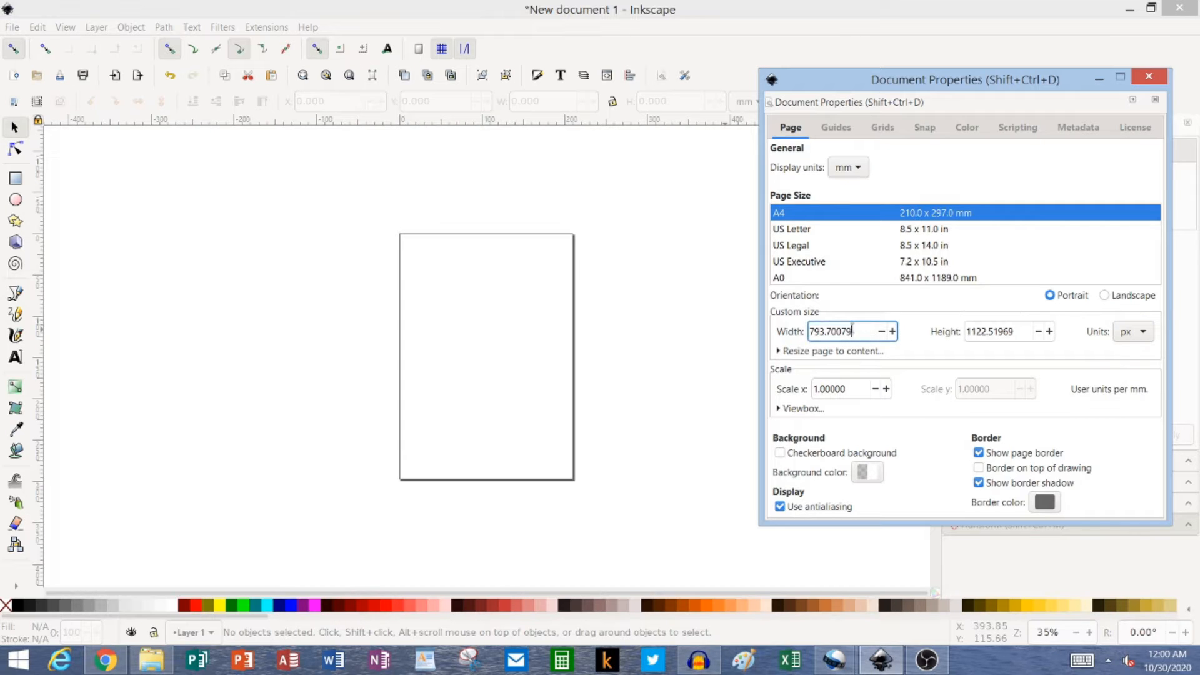
left_click_drag(852, 330, 785, 331)
type("800")
key("Tab")
type("80")
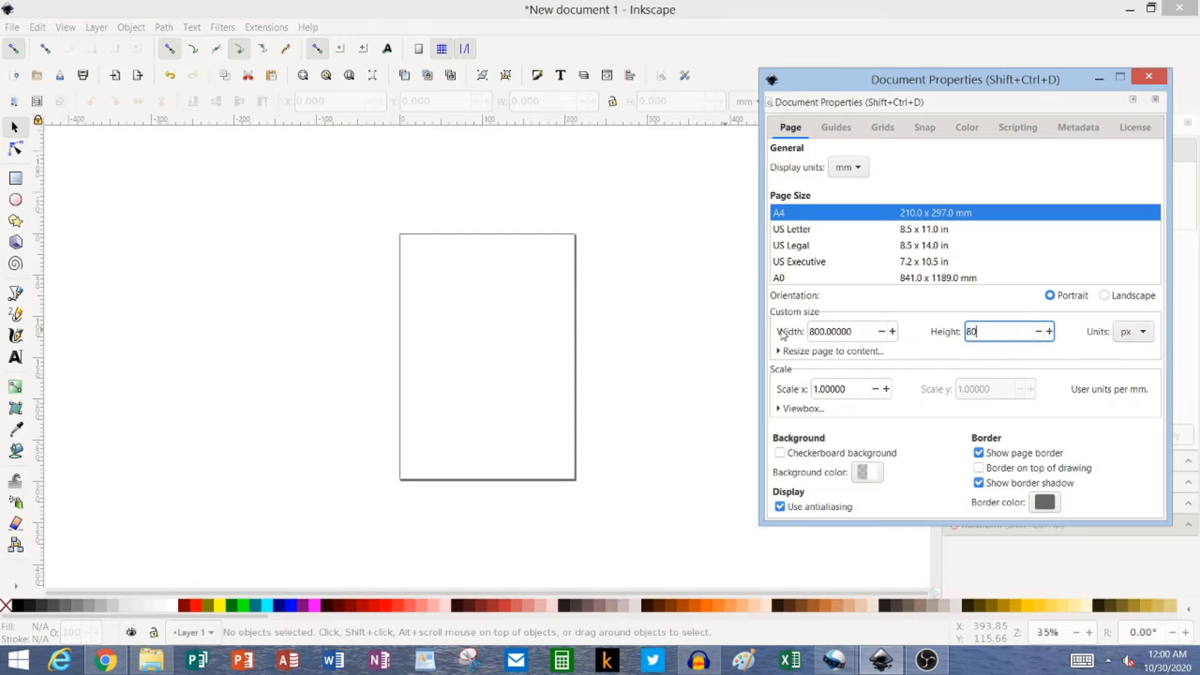
type("0")
key("Return")
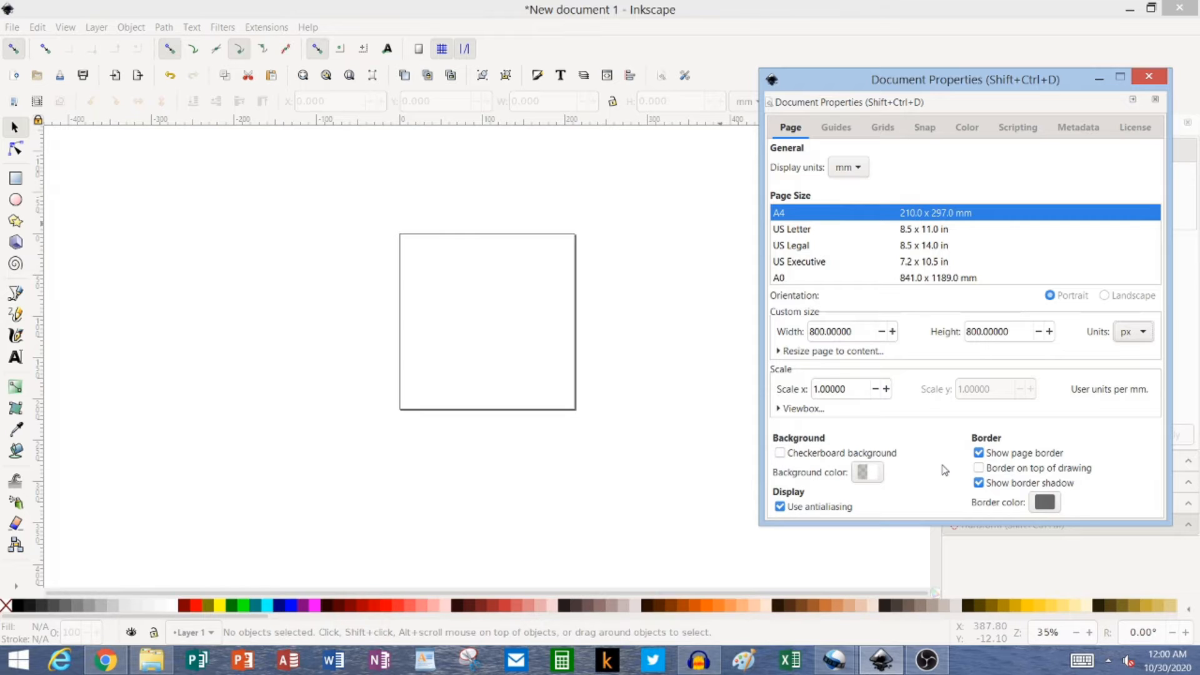
Set the page background color to a light peach with green 226 and blue 216, and close the document properties
left_click(869, 472)
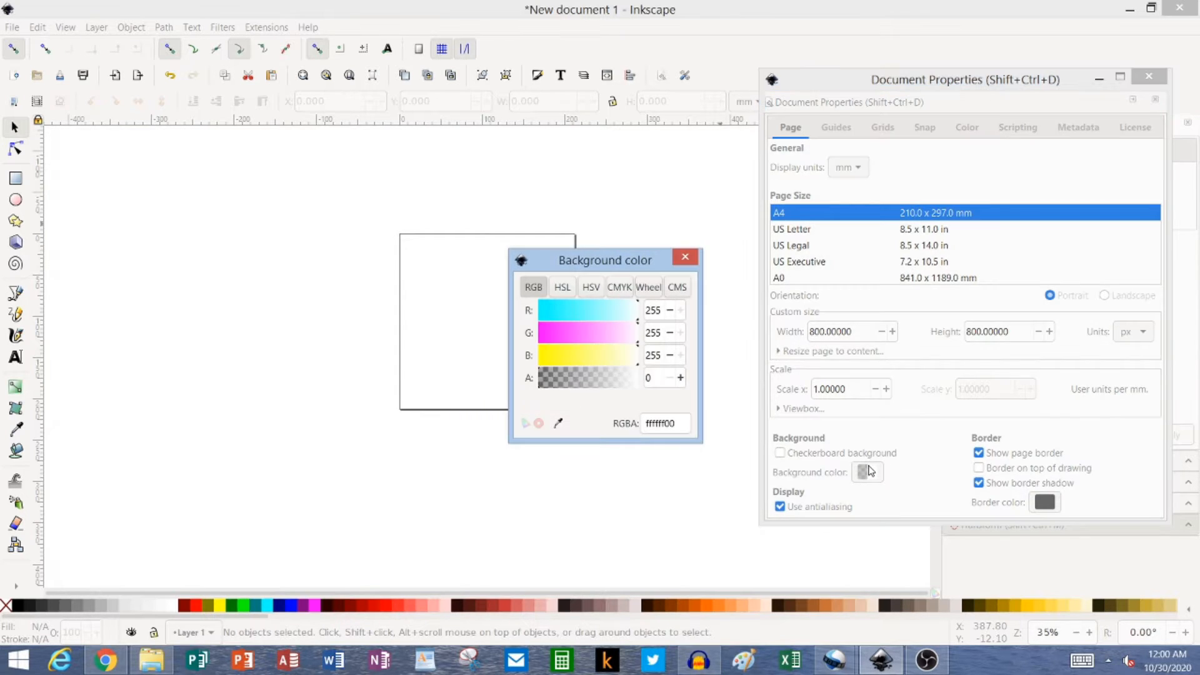
left_click(670, 356)
left_click_drag(670, 355, 669, 335)
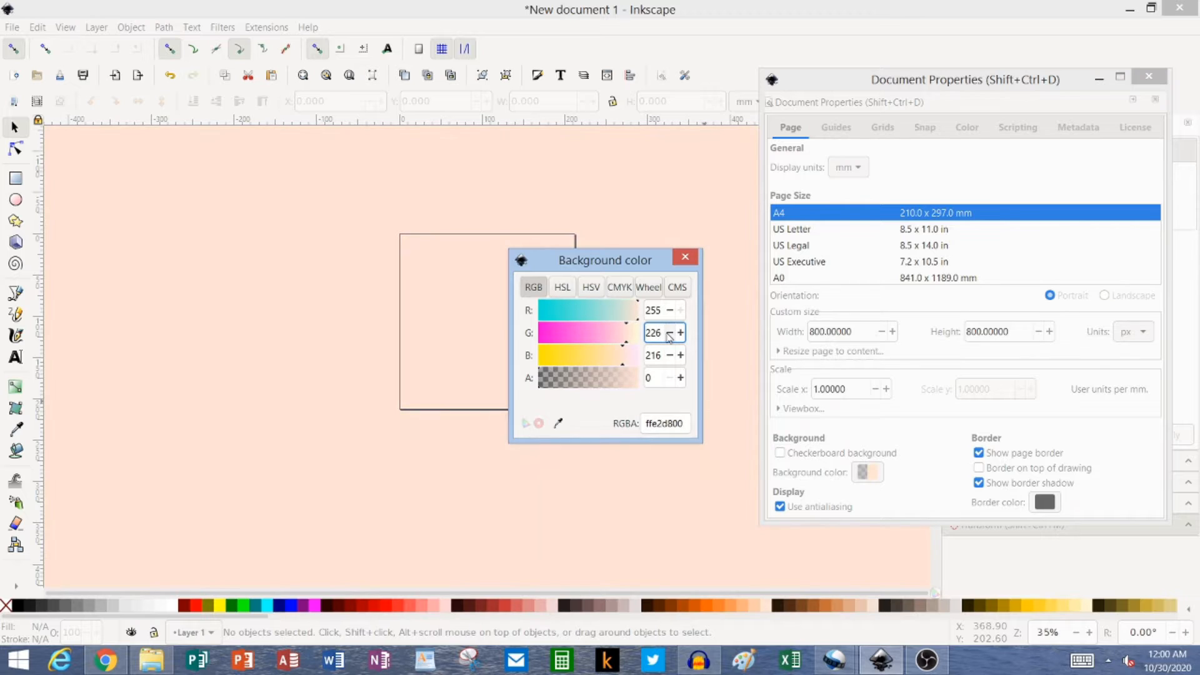
left_click(686, 258)
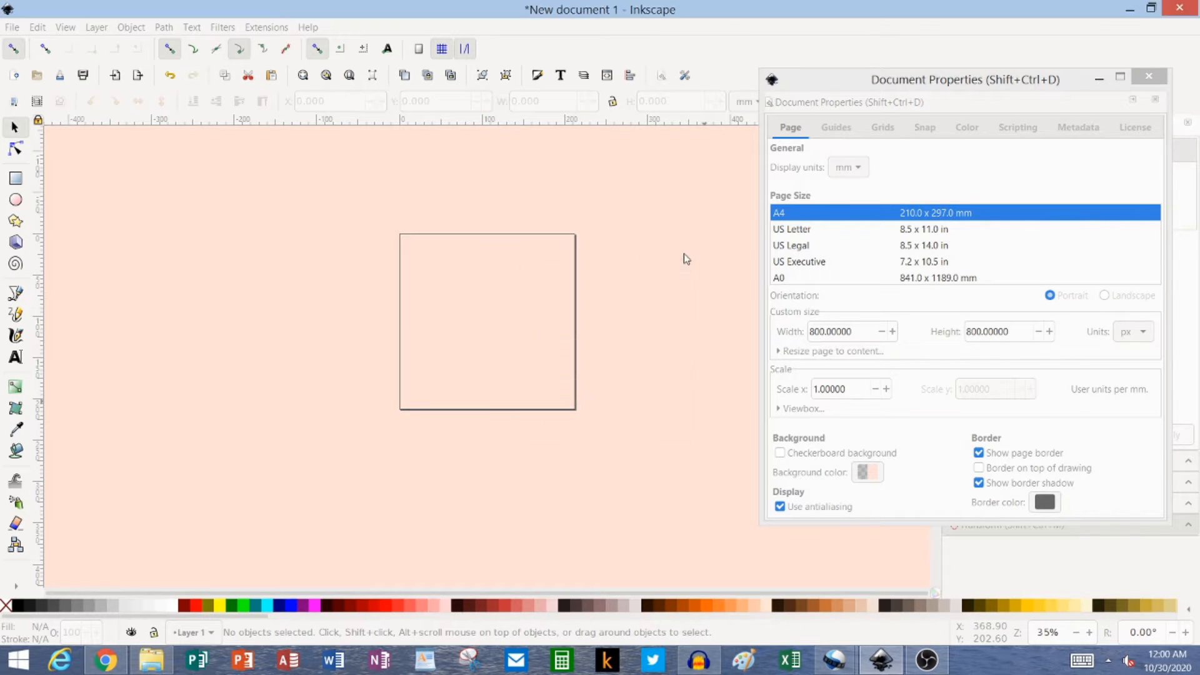
left_click(1153, 77)
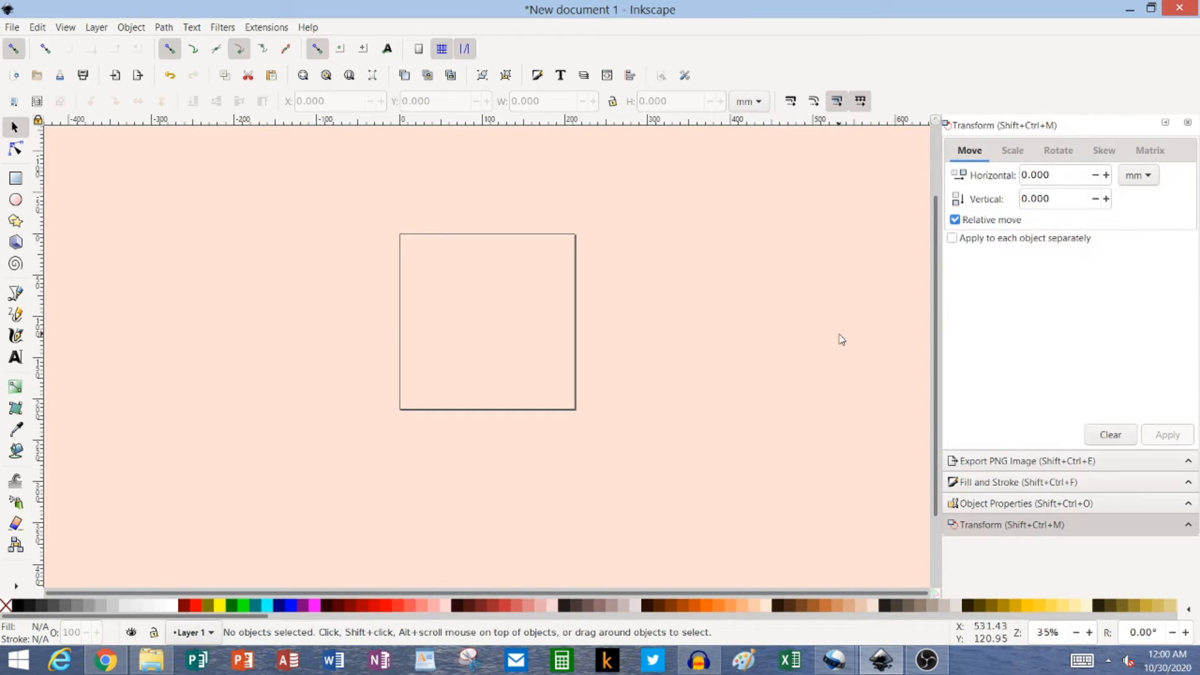
Switch to Chrome and copy the enlarged Times of India cat photo from the image search results
left_click(1091, 634)
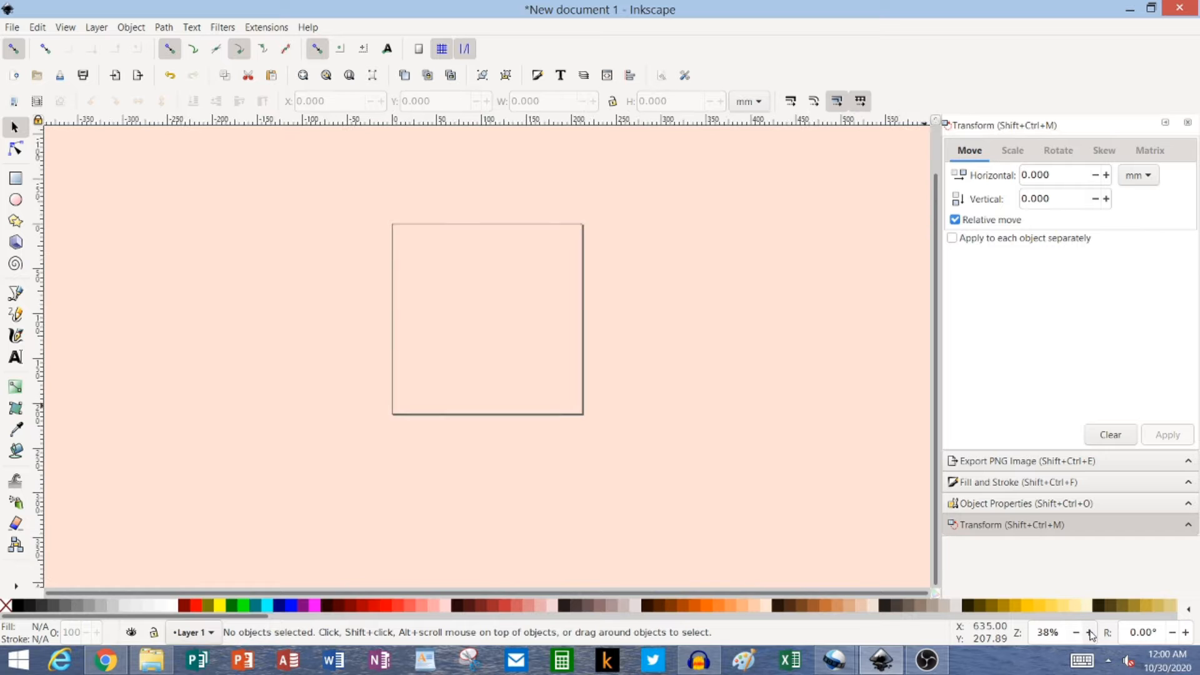
left_click(1091, 633)
left_click(1091, 633)
left_click(1091, 633)
left_click(1091, 634)
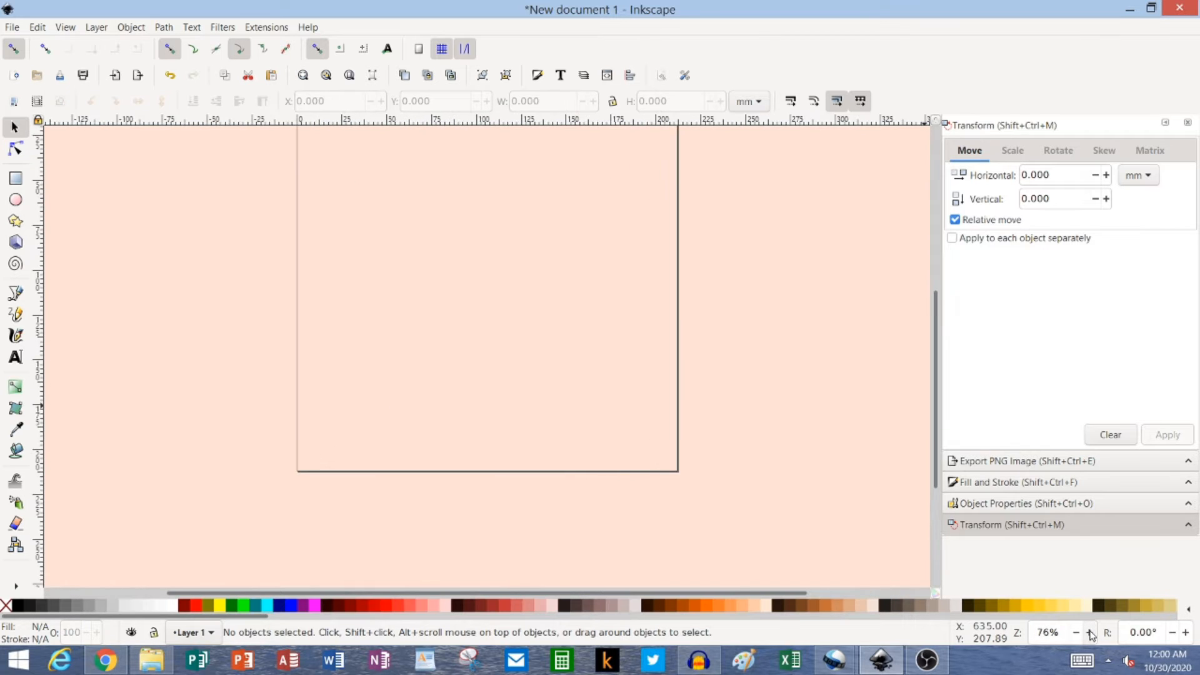
left_click(1091, 634)
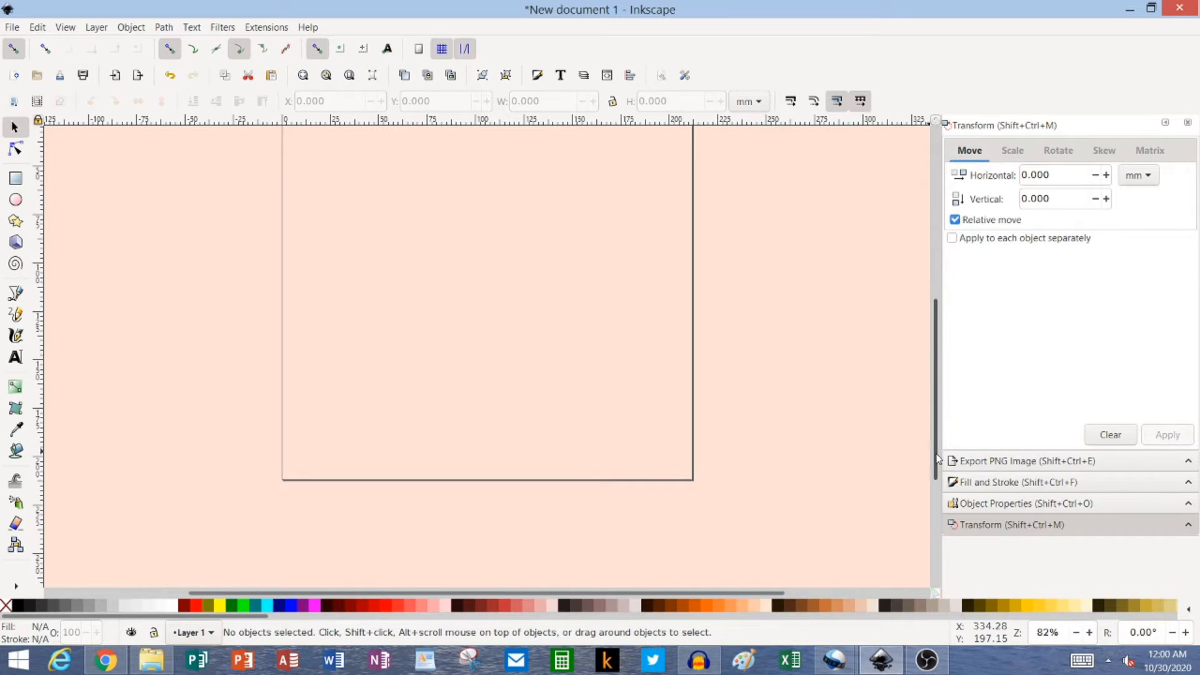
left_click_drag(936, 460, 936, 425)
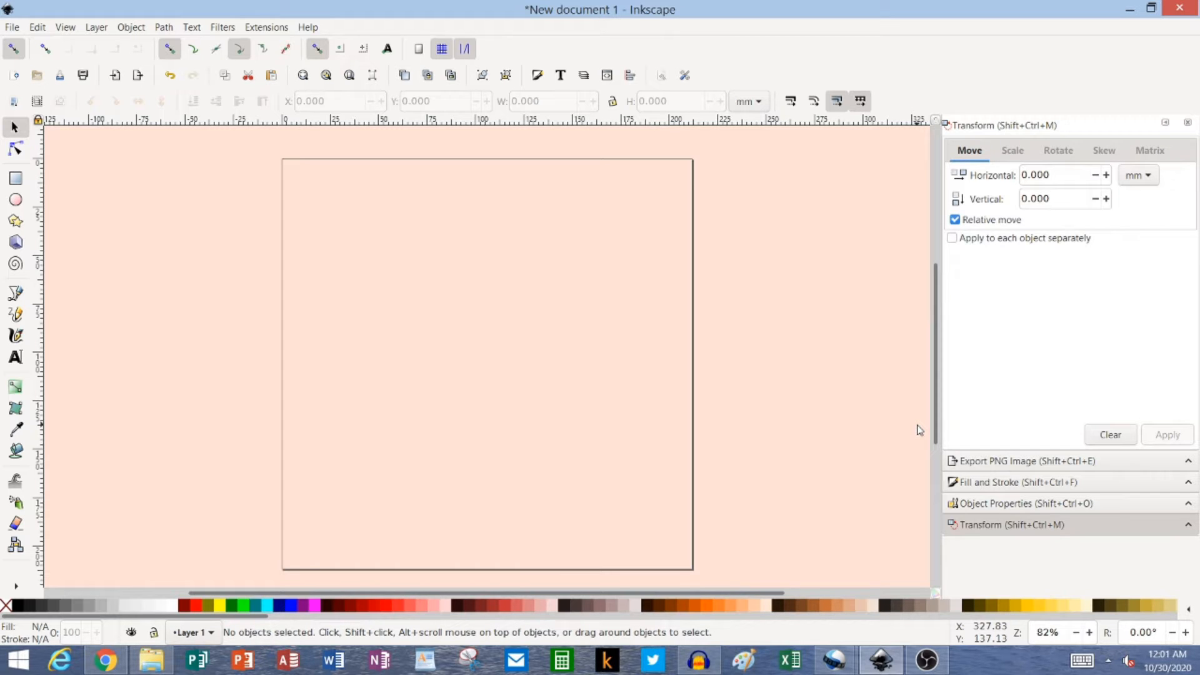
key("alt+Tab")
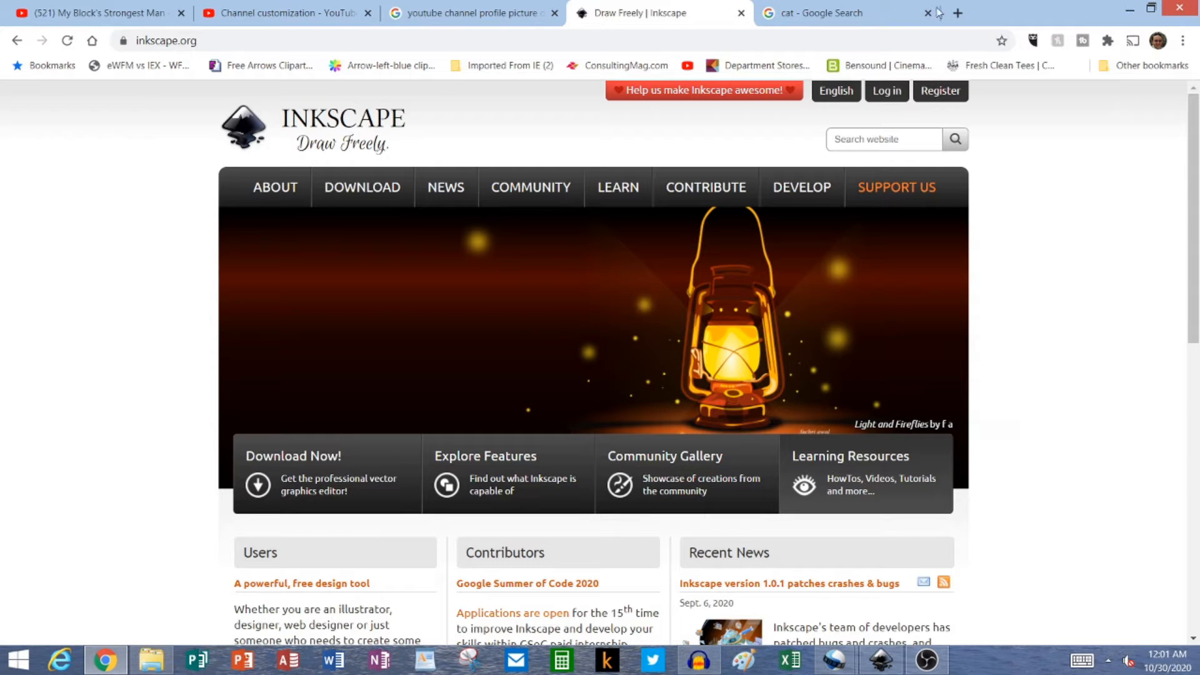
left_click(848, 8)
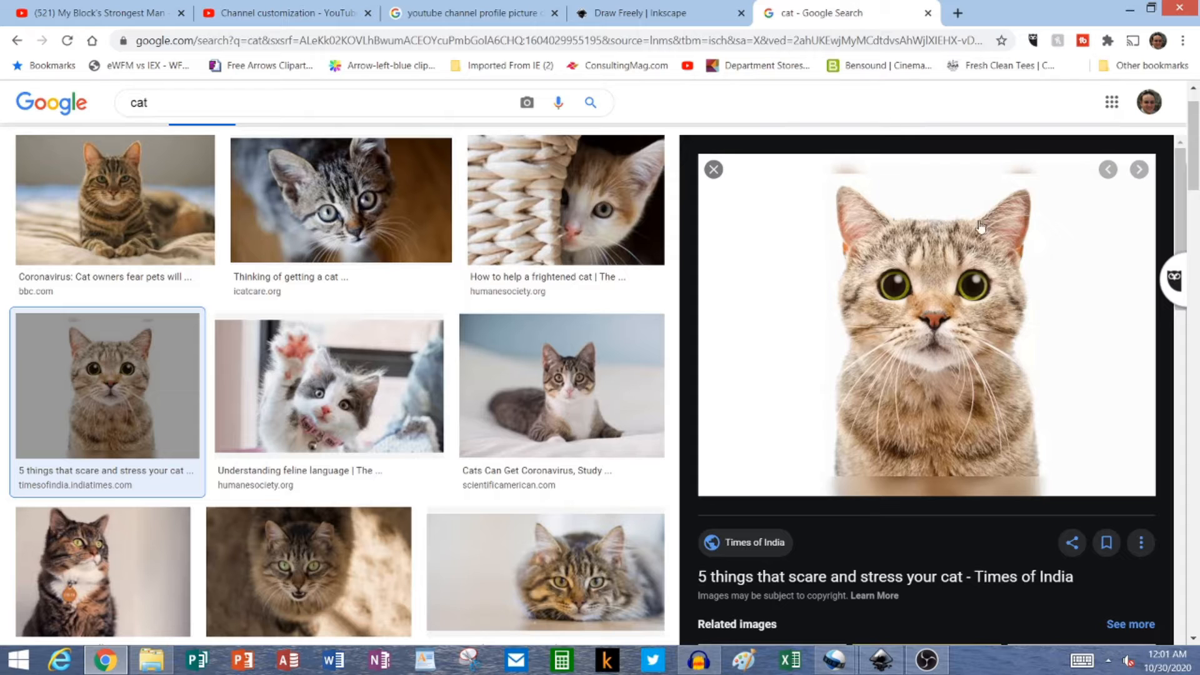
right_click(904, 319)
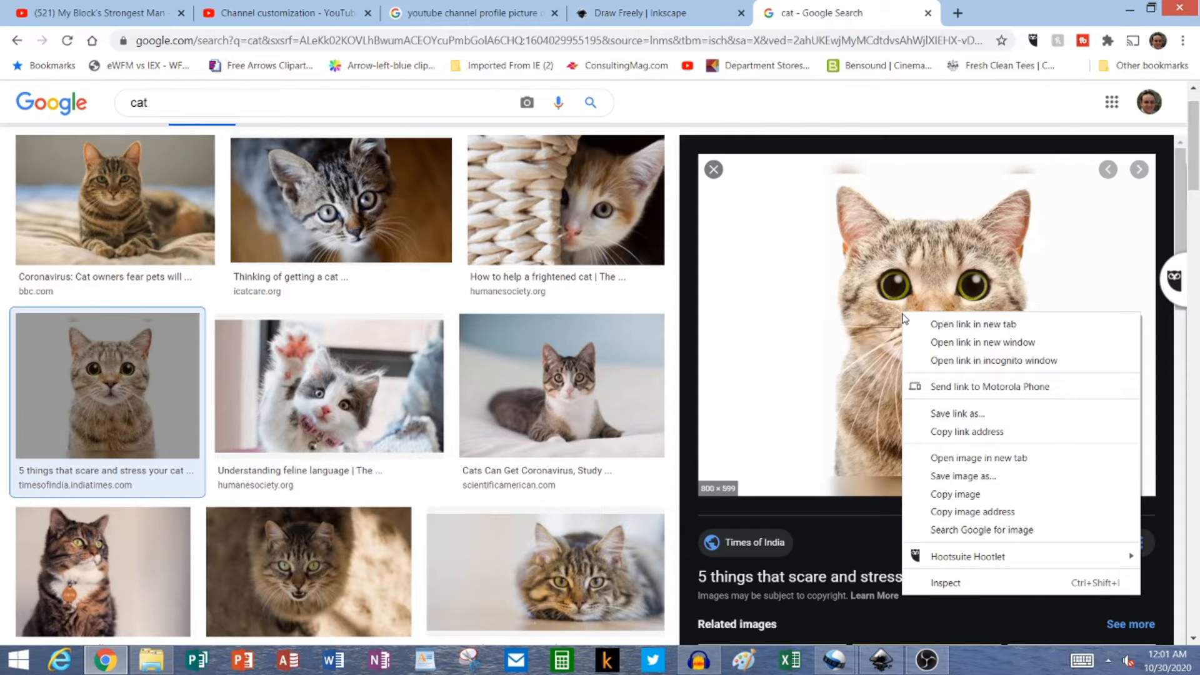
left_click(947, 494)
Switch back to Inkscape and paste the copied cat photo onto the page
key("alt+Tab")
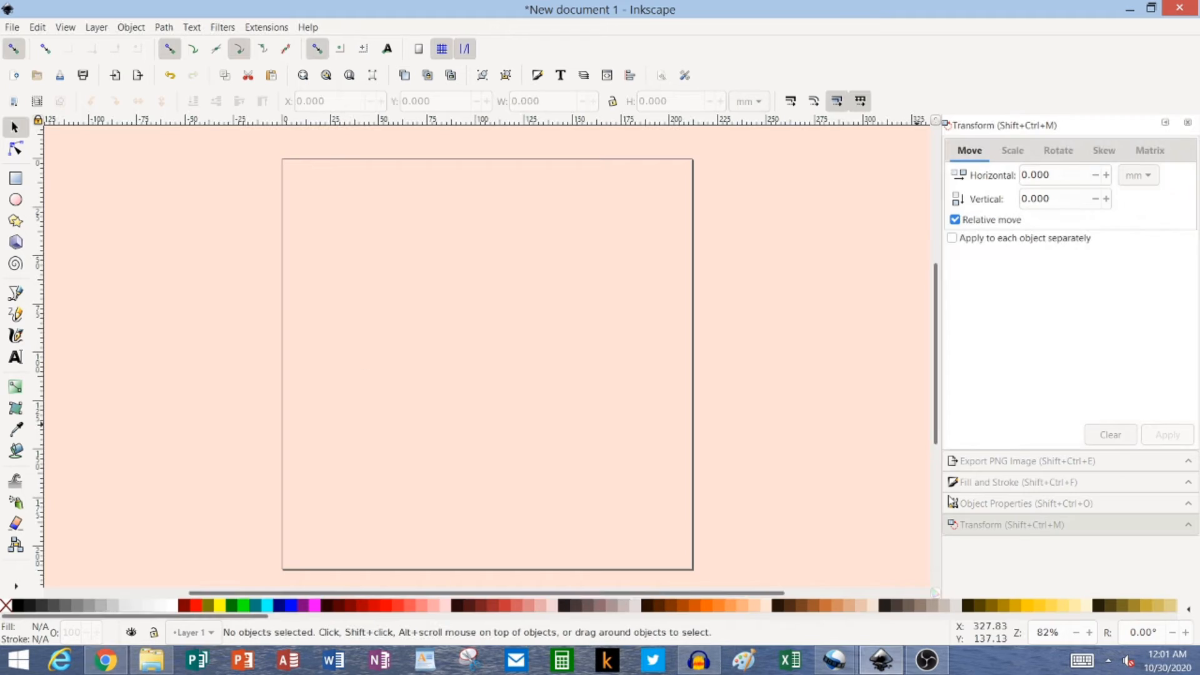
key("ctrl")
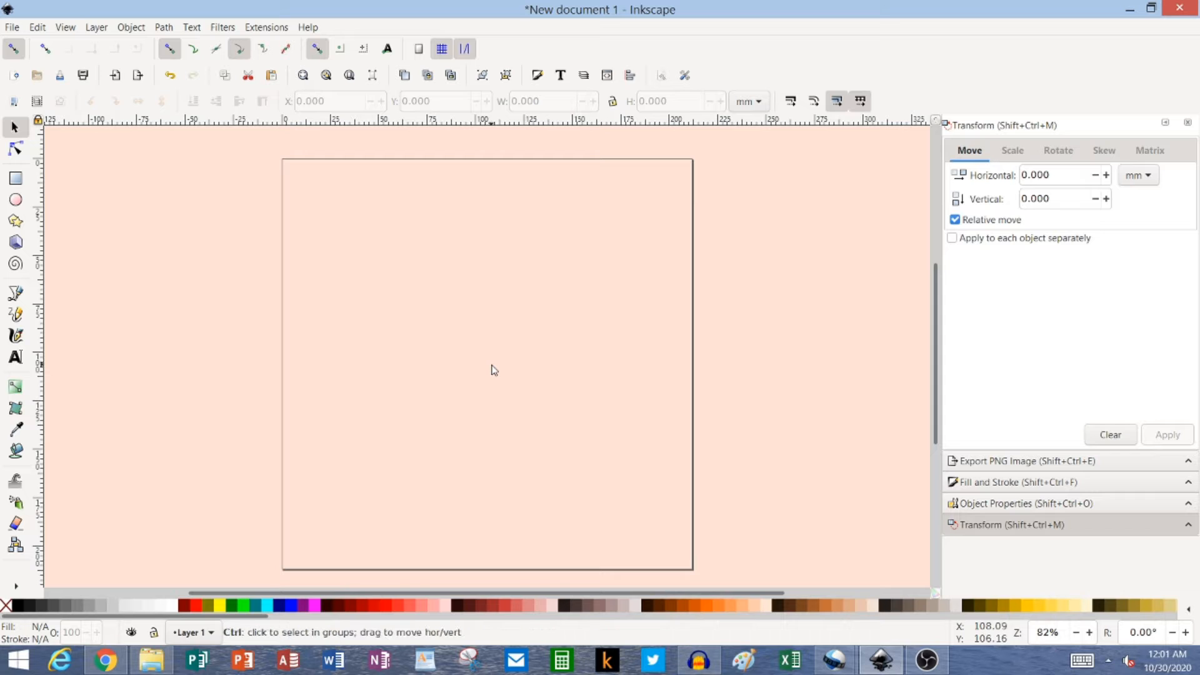
key("ctrl+v")
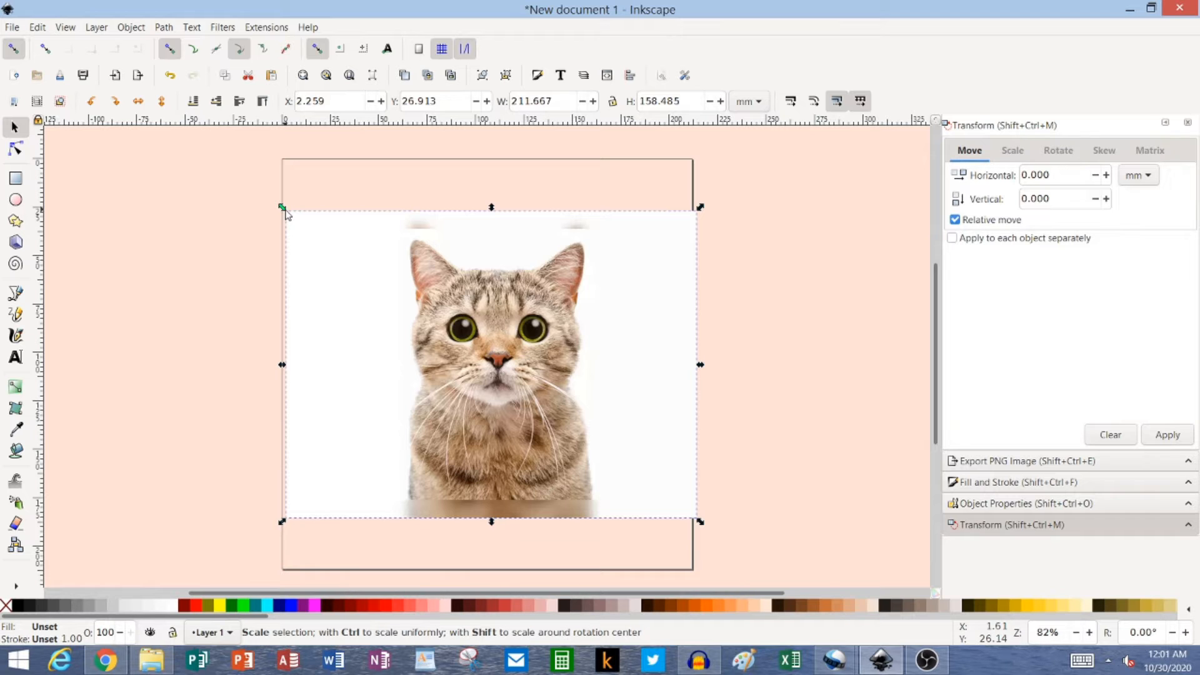
Scale the cat photo down proportionally to about 178 x 133 mm and move it to the middle of the page
key("ctrl")
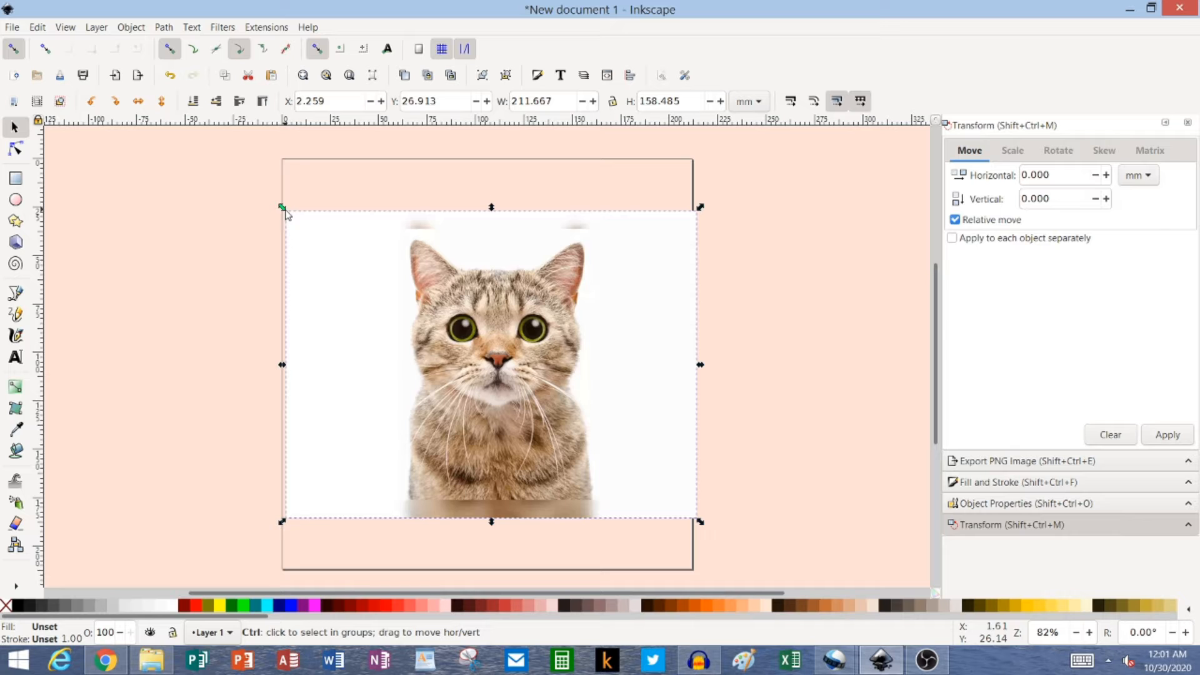
left_click_drag(285, 213, 330, 263)
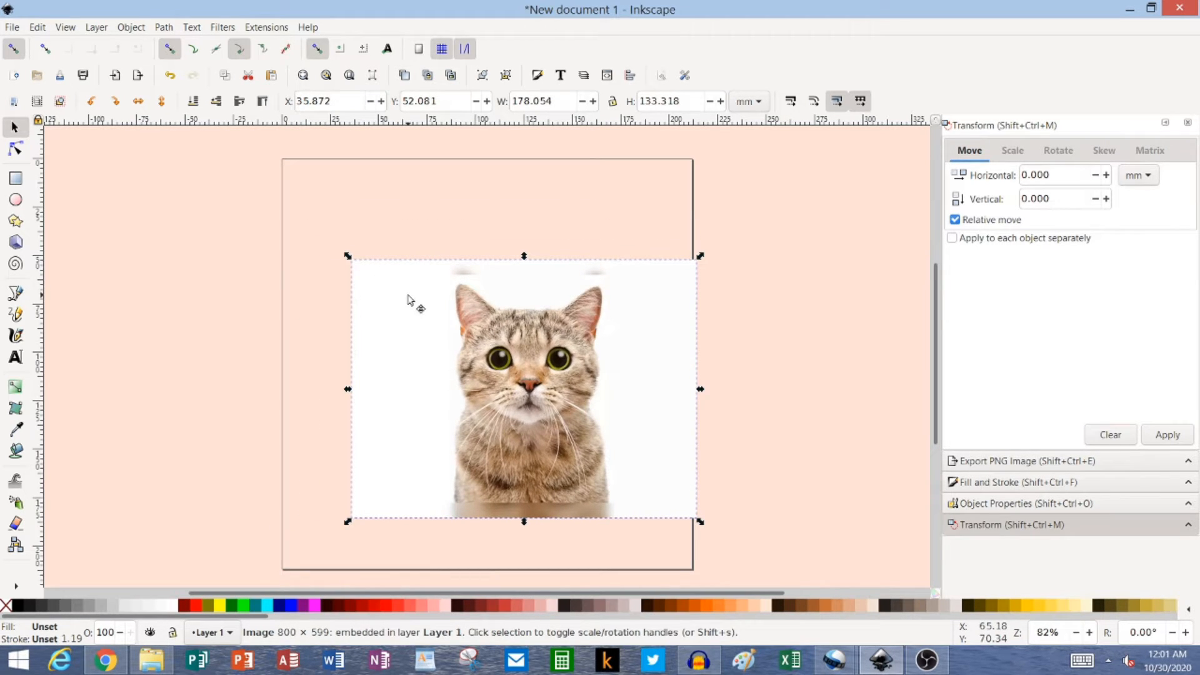
left_click_drag(408, 299, 370, 274)
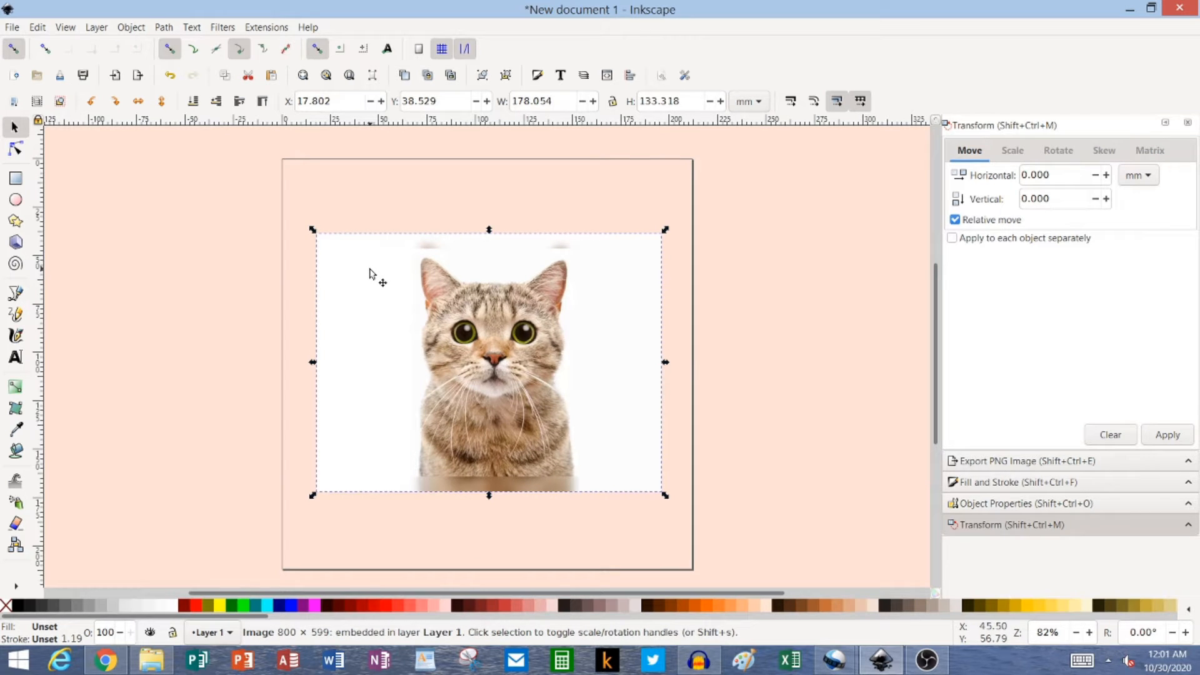
left_click(621, 379)
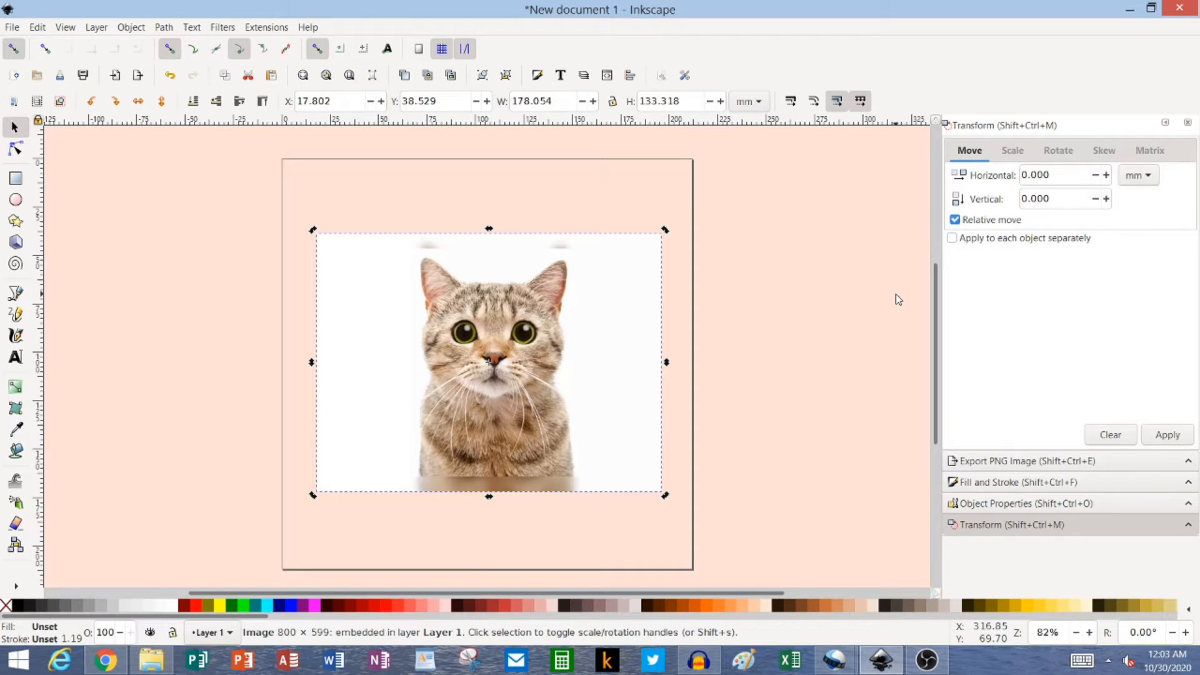
Trace the top of the cat's head, the right-hand ear and the right-hand cheek freehand with the Pencil tool
left_click(22, 296)
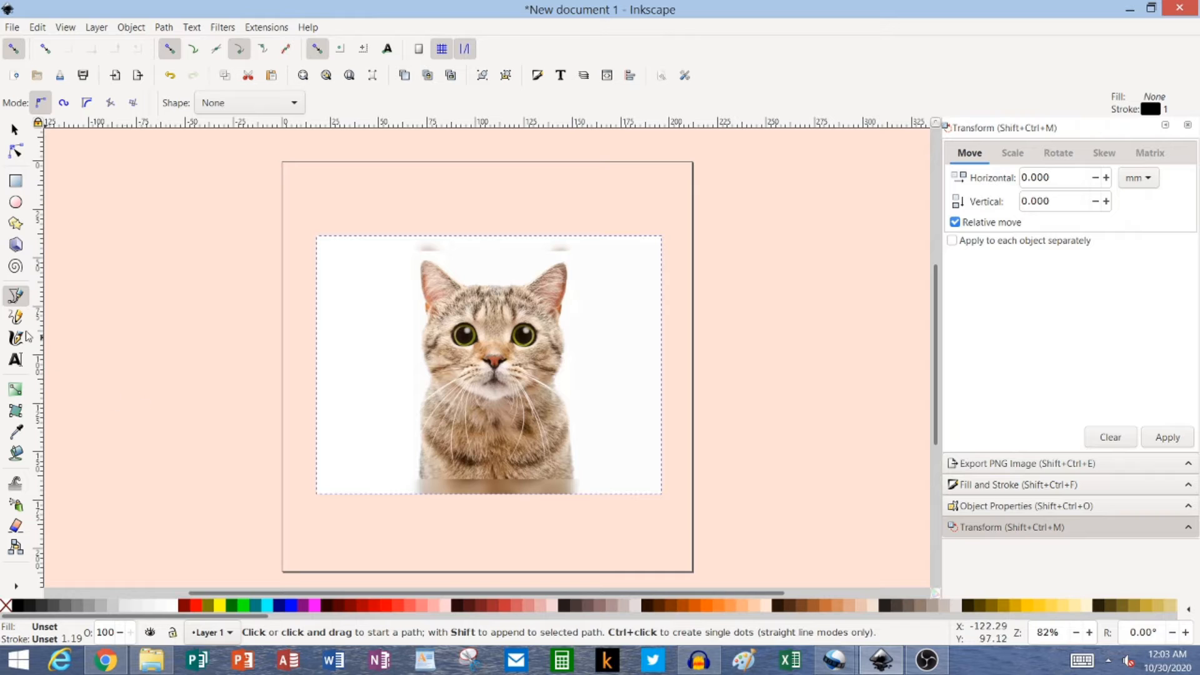
left_click(16, 317)
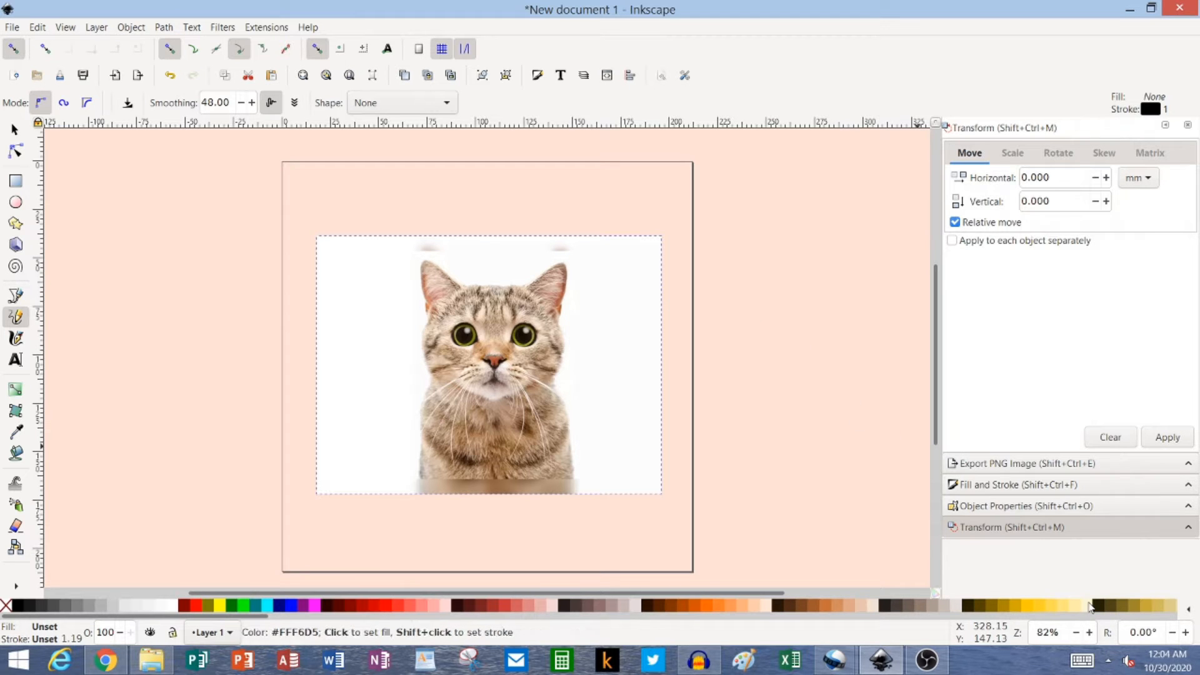
left_click(1090, 633)
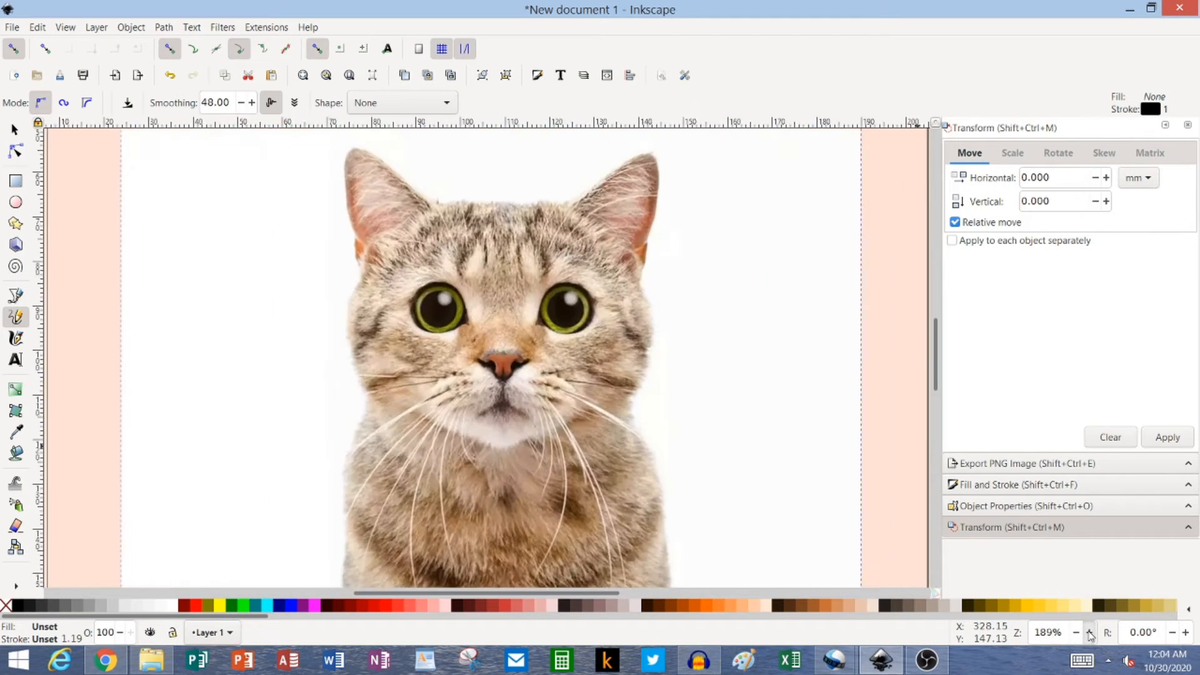
left_click(1090, 634)
left_click(1090, 634)
left_click(1090, 634)
left_click(1091, 634)
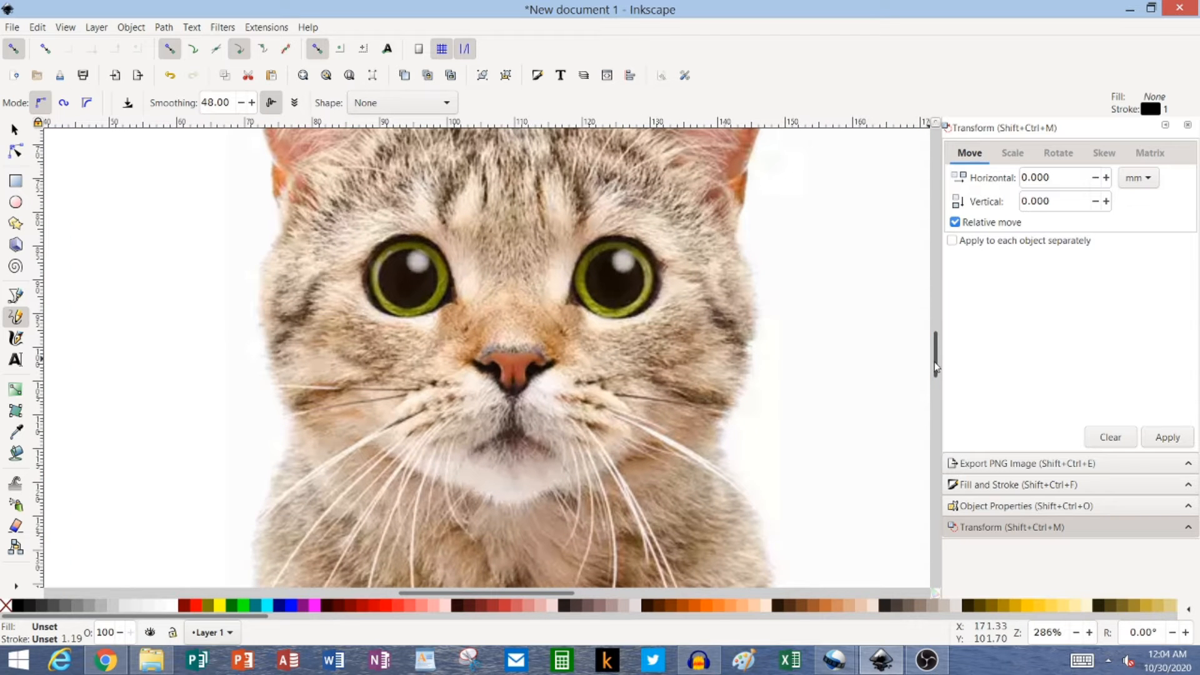
left_click_drag(936, 368, 938, 360)
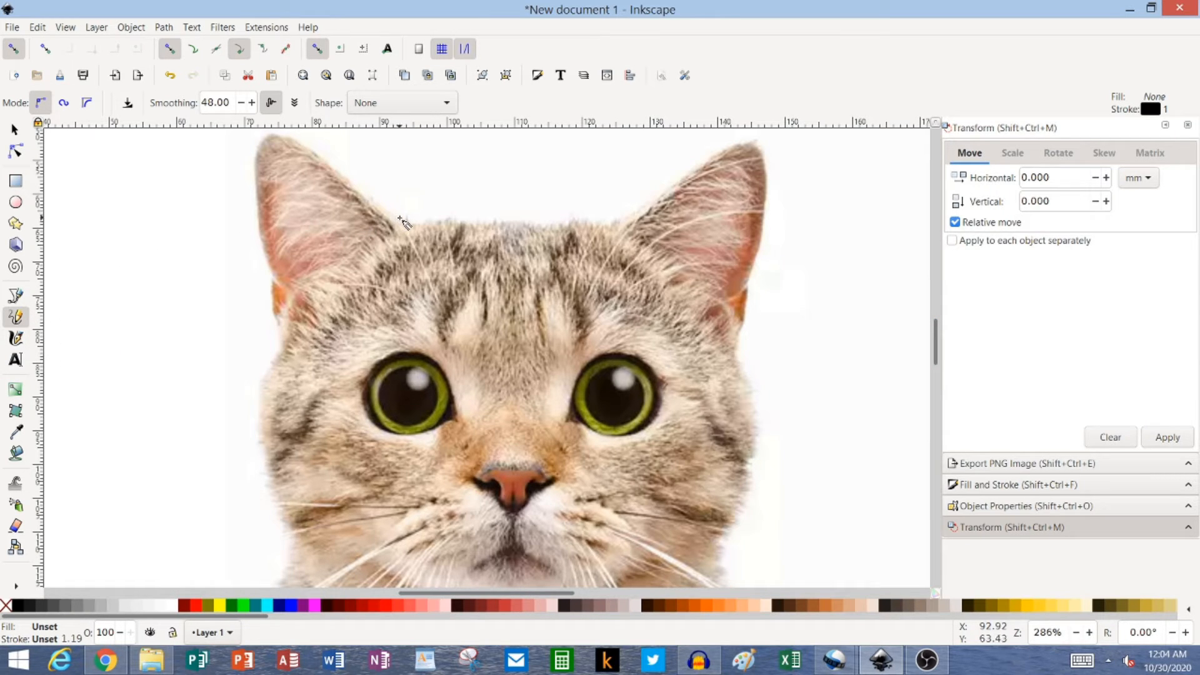
mouse_move(399, 218)
left_mouse_down()
mouse_move(620, 218)
mouse_move(714, 143)
mouse_move(751, 134)
mouse_move(800, 163)
mouse_move(748, 315)
left_mouse_up()
mouse_move(740, 339)
left_mouse_down()
mouse_move(756, 445)
mouse_move(717, 546)
mouse_move(729, 587)
left_mouse_up()
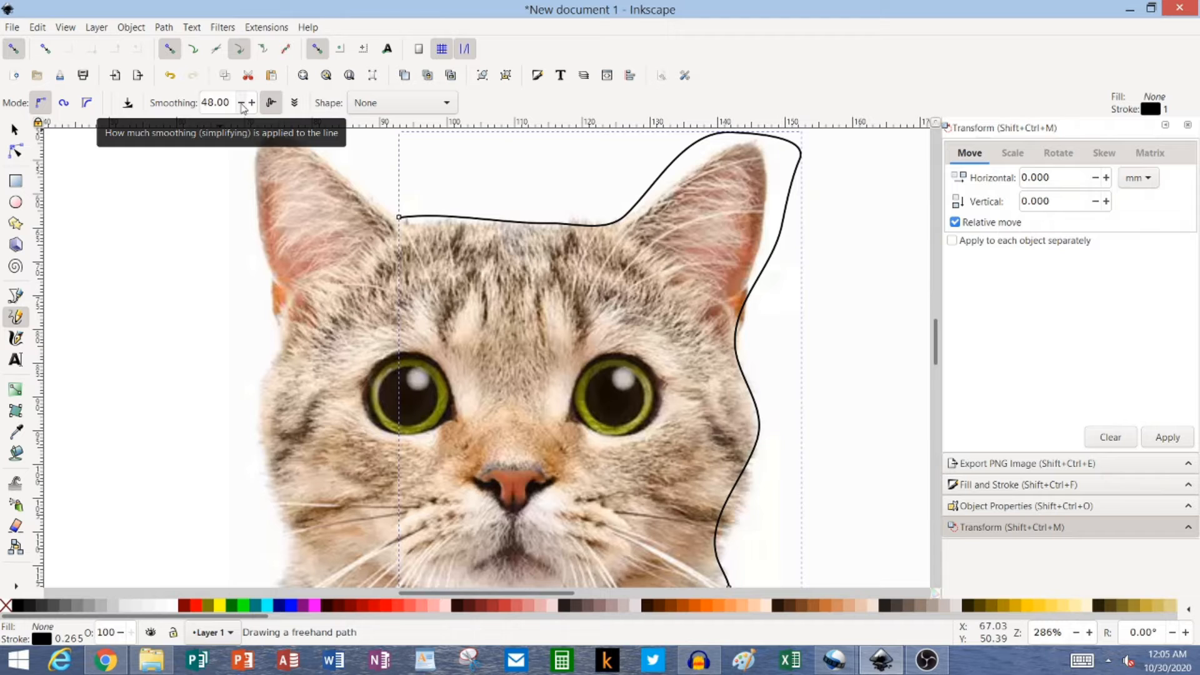
Set the pencil smoothing to 54 and continue the freehand outline around the left-hand ear, cheek and lower body into a closed shape
left_click_drag(242, 105, 253, 105)
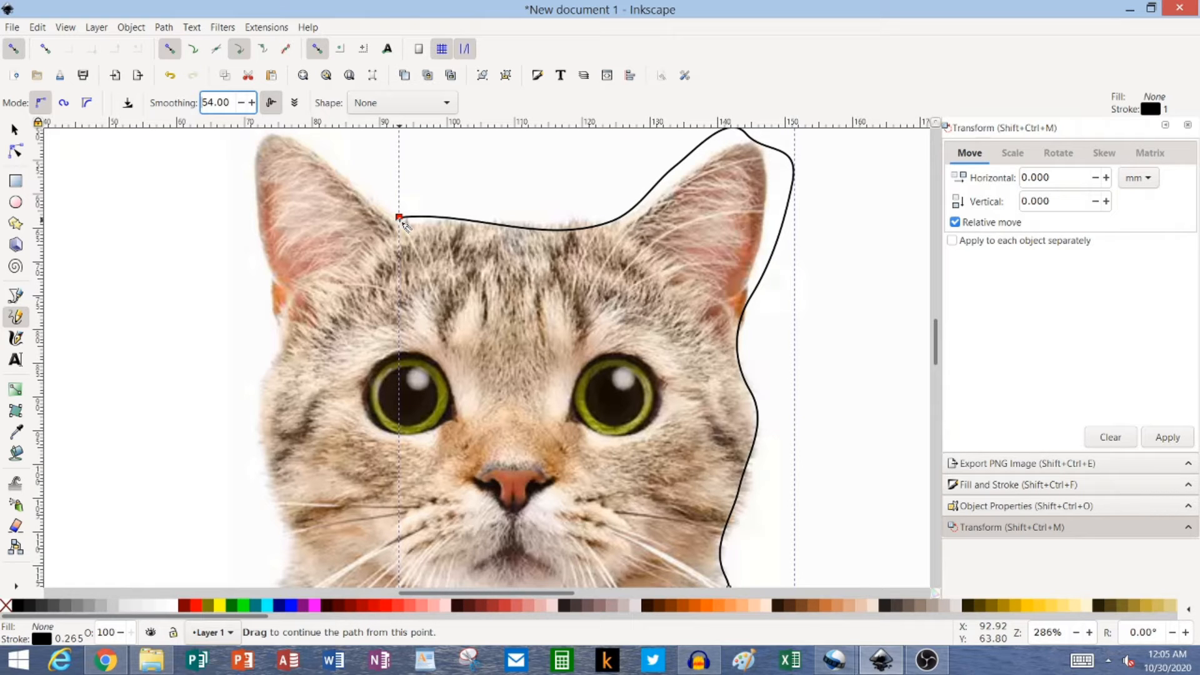
mouse_move(400, 219)
left_mouse_down()
mouse_move(290, 134)
mouse_move(265, 136)
mouse_move(228, 185)
mouse_move(226, 208)
mouse_move(263, 265)
mouse_move(283, 341)
mouse_move(259, 427)
mouse_move(293, 549)
mouse_move(271, 593)
left_mouse_up()
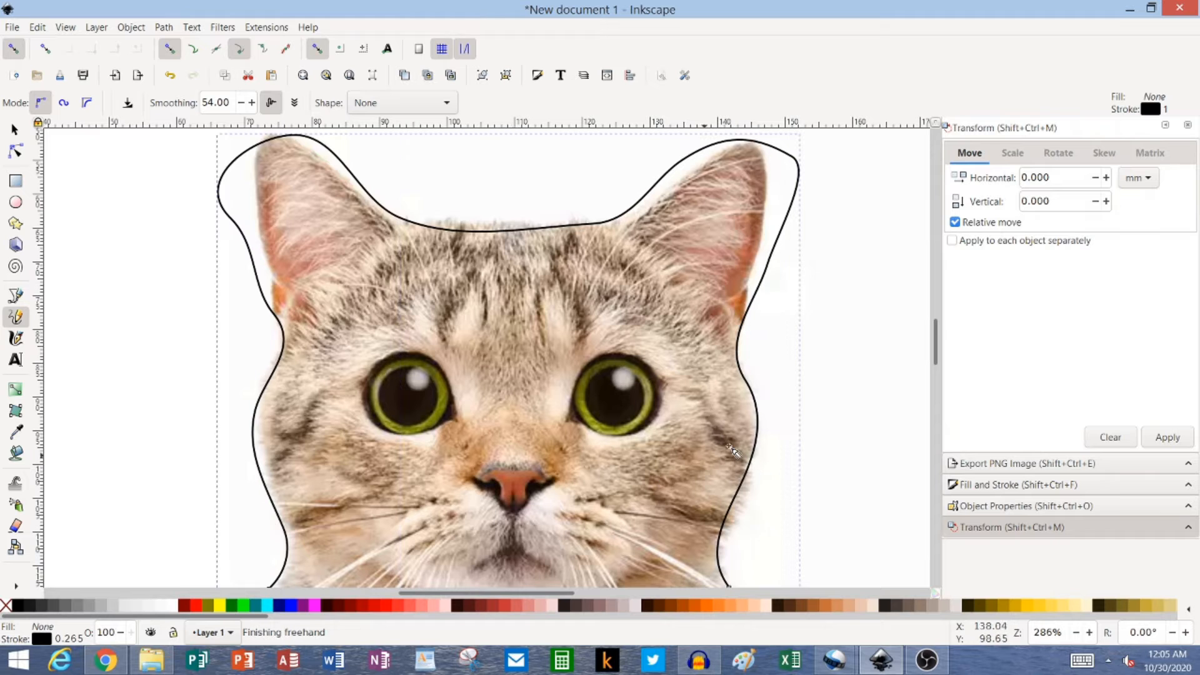
left_click_drag(938, 356, 939, 399)
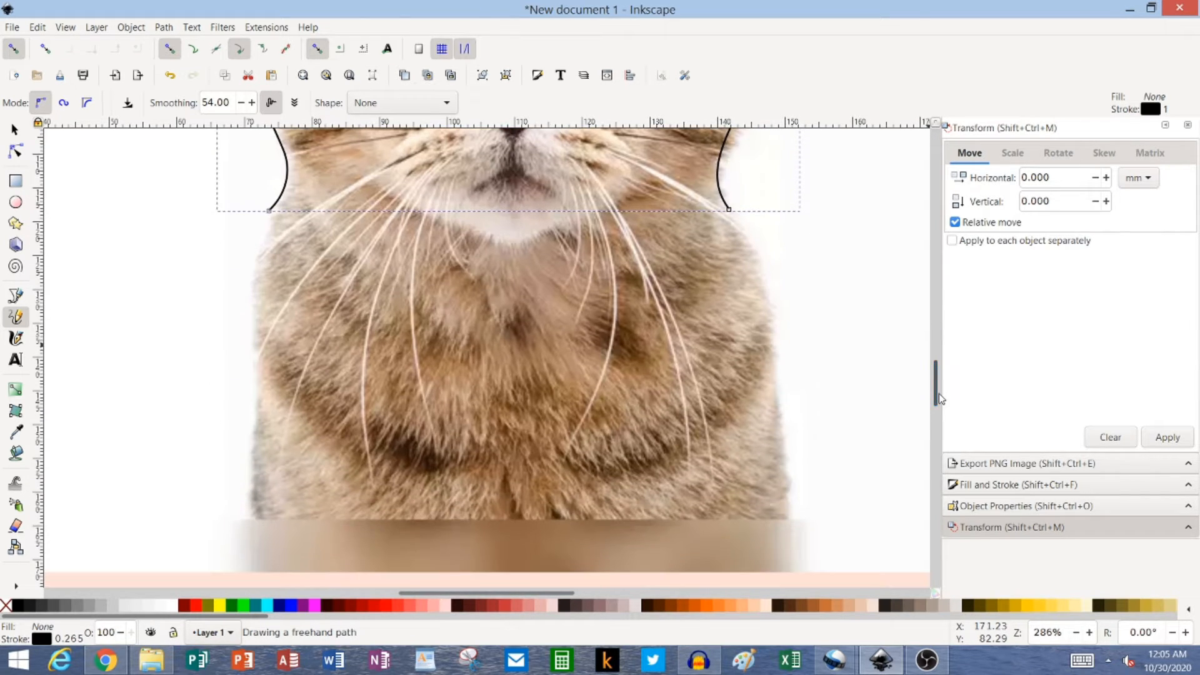
mouse_move(729, 209)
left_mouse_down()
mouse_move(769, 284)
mouse_move(794, 494)
mouse_move(782, 518)
mouse_move(628, 528)
mouse_move(529, 516)
mouse_move(245, 524)
mouse_move(229, 489)
mouse_move(248, 278)
mouse_move(270, 212)
left_mouse_up()
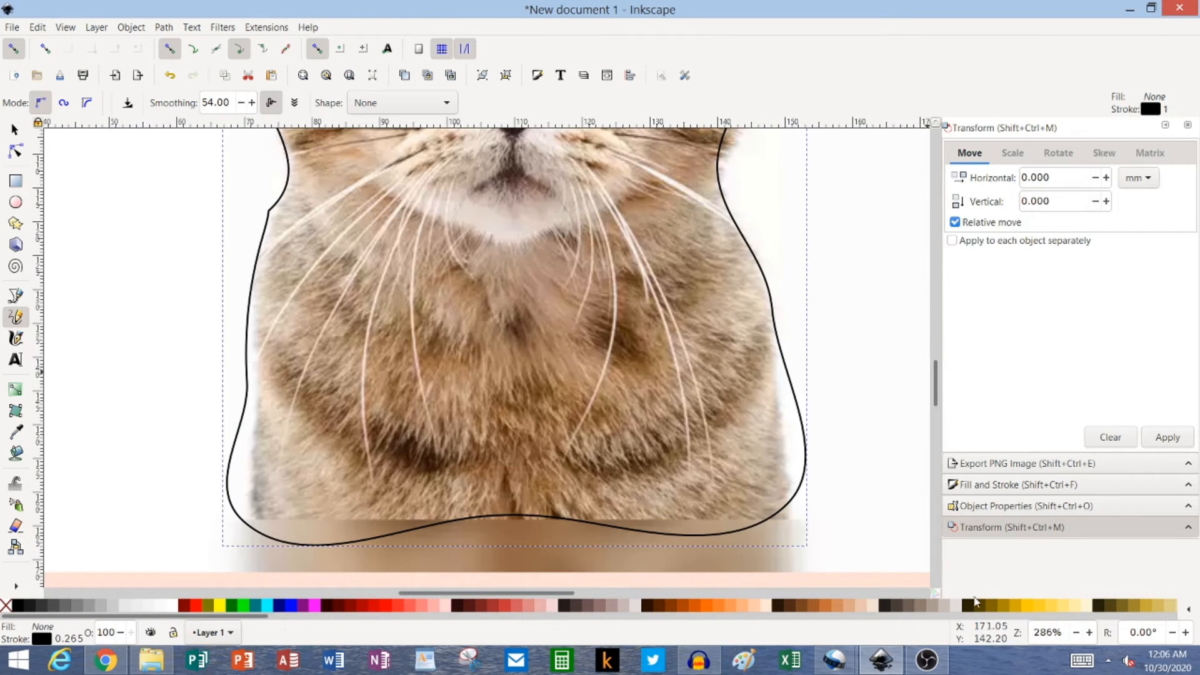
Add a new layer named Layer 2 above the current layer
left_click(1078, 634)
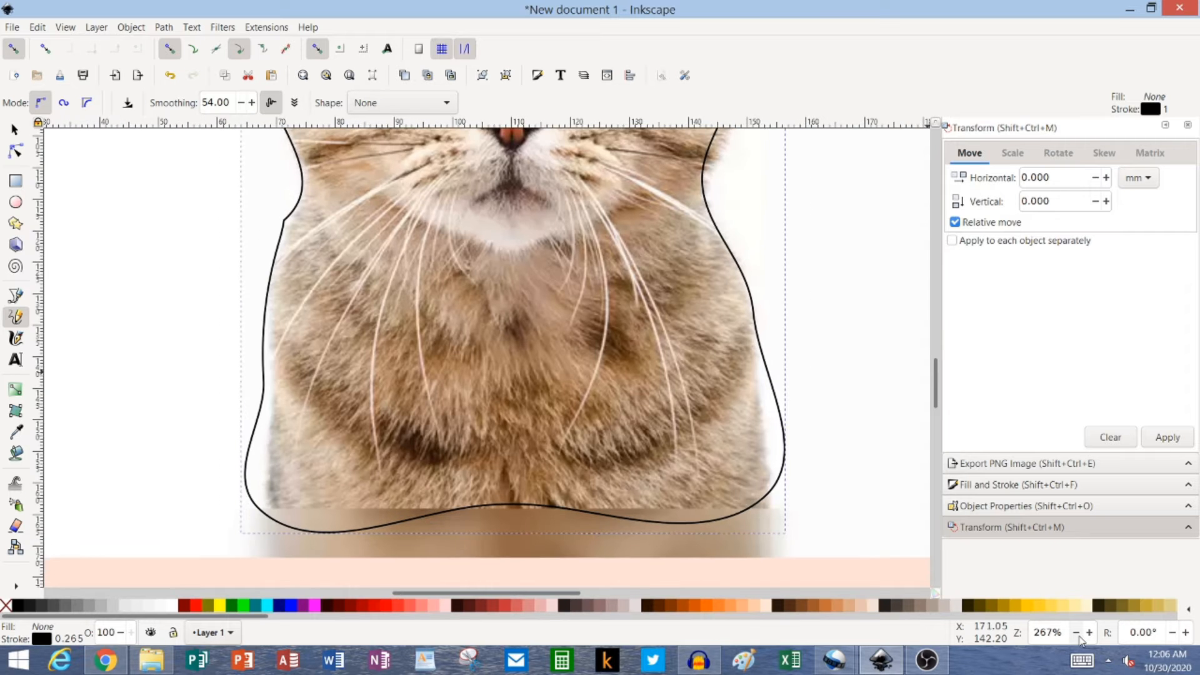
left_click(1078, 634)
left_click(1078, 634)
left_click(1077, 634)
left_click(1078, 634)
left_click(1078, 634)
left_click(1078, 634)
left_click(1078, 634)
left_click(1078, 634)
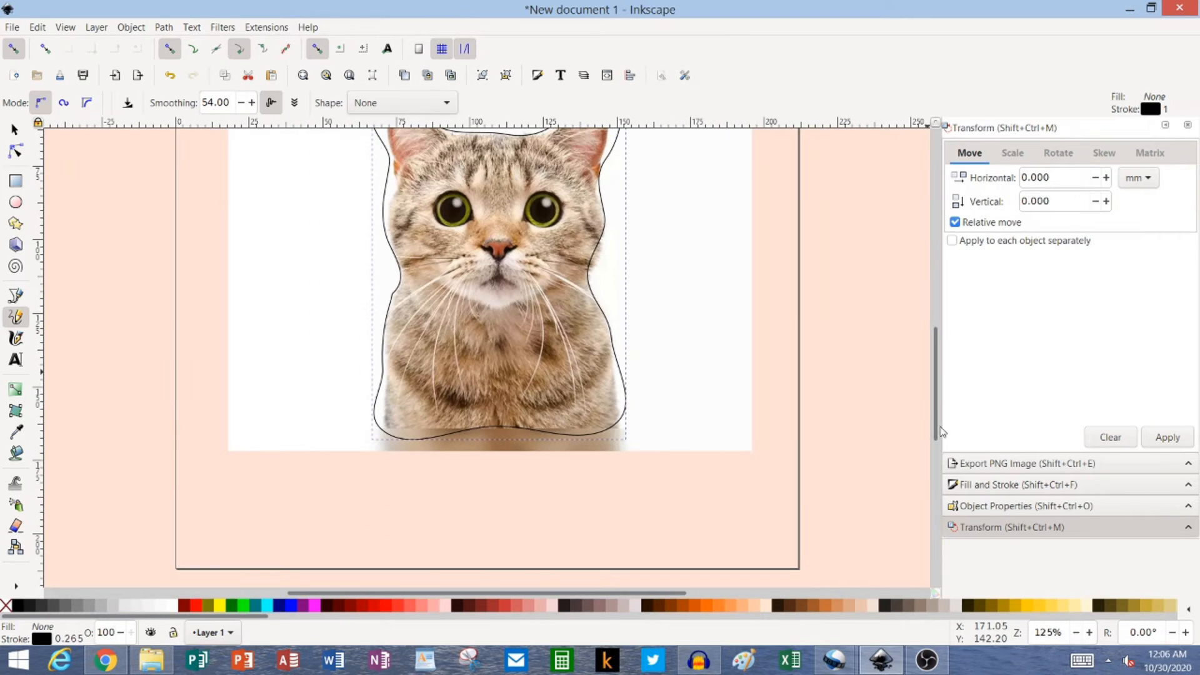
left_click_drag(943, 431, 938, 410)
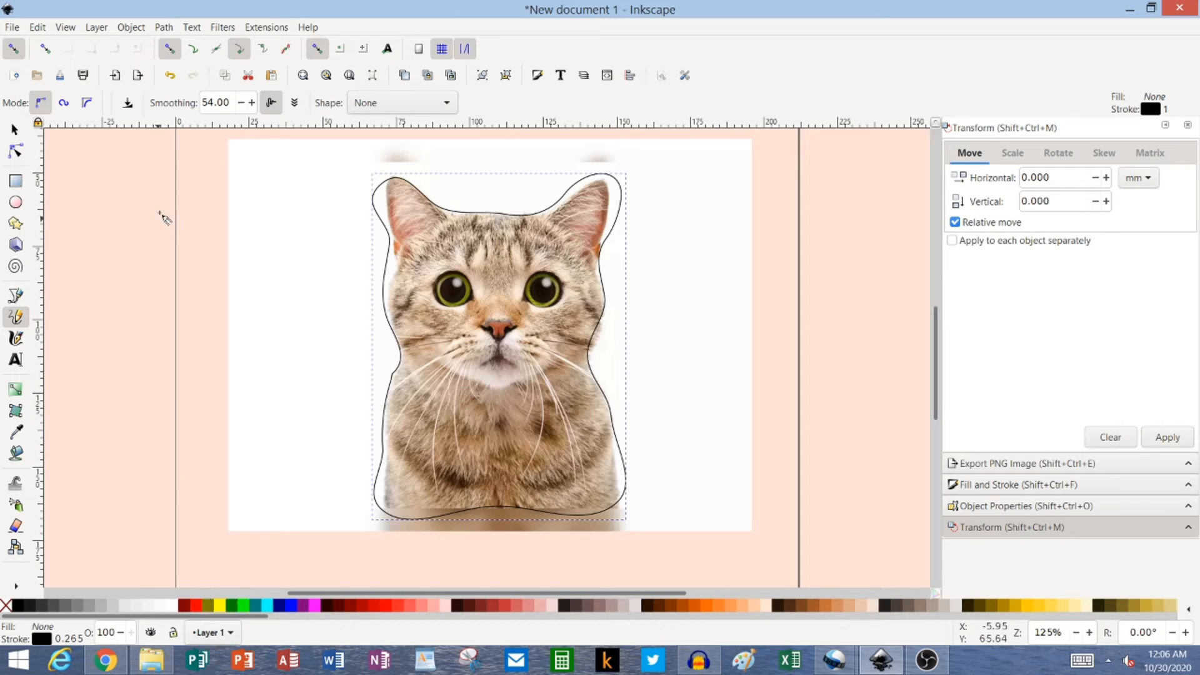
left_click(97, 27)
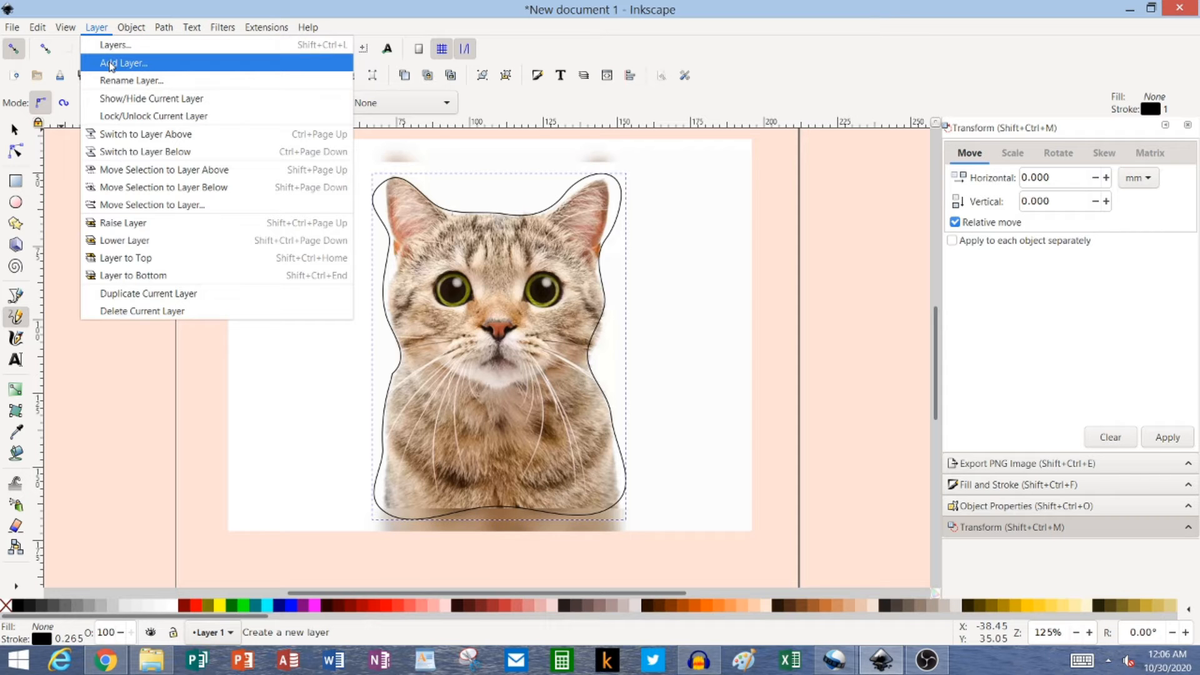
left_click(110, 63)
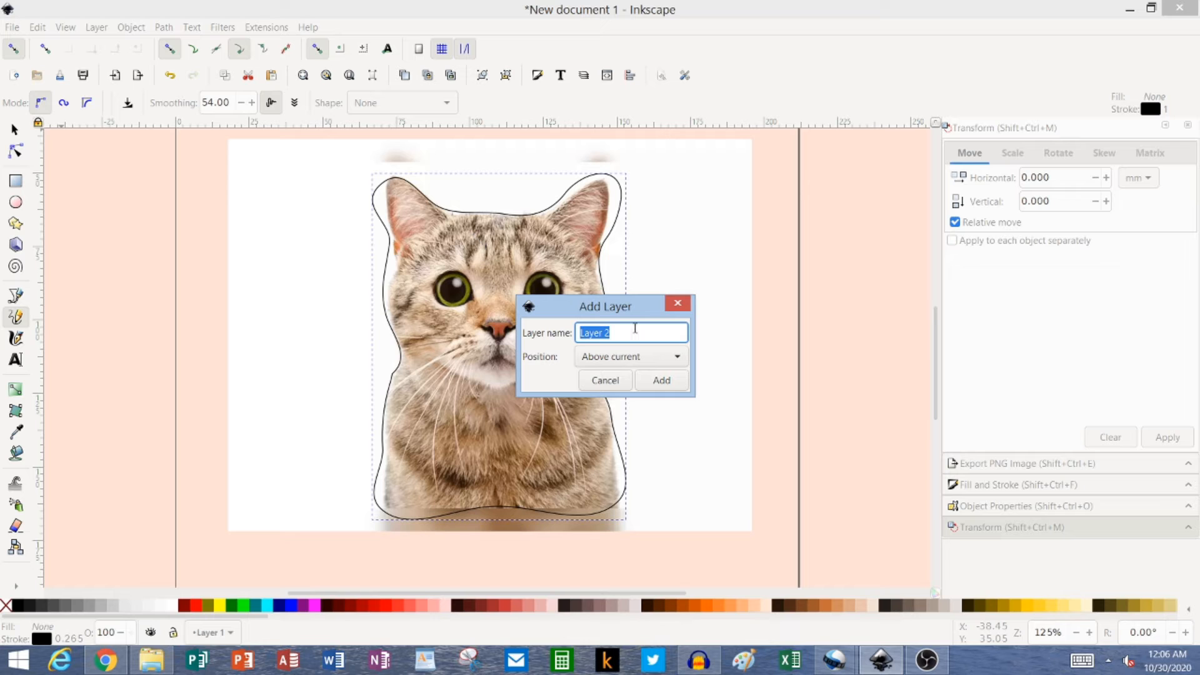
left_click(664, 382)
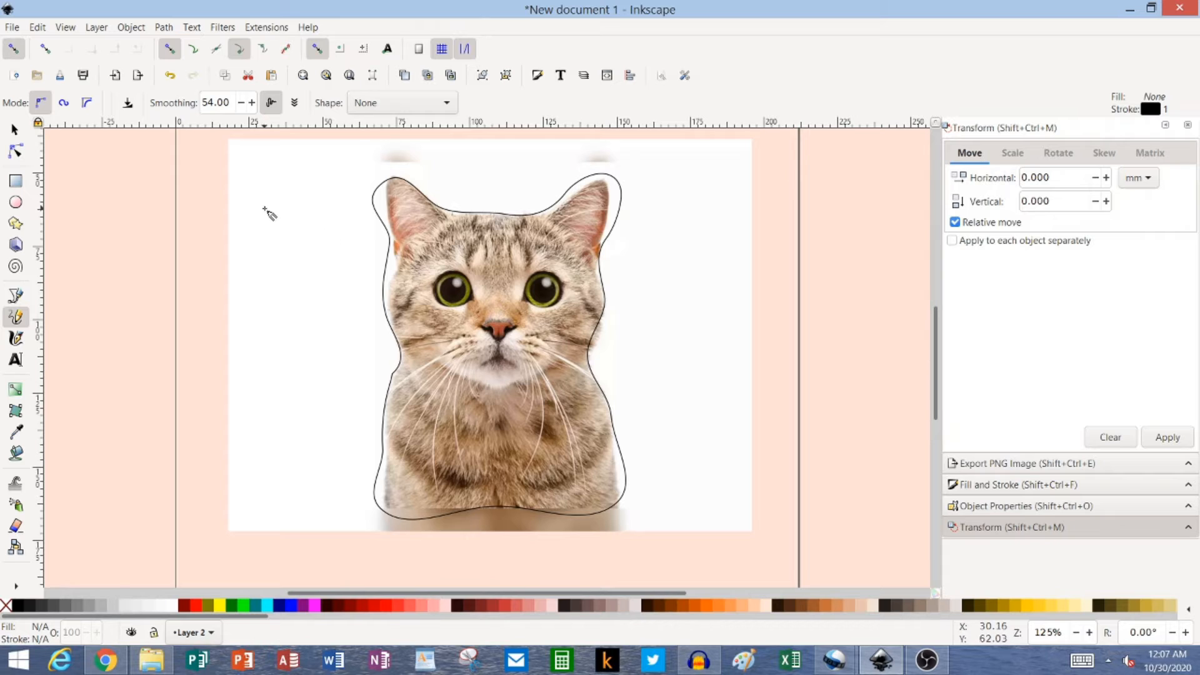
Move the cat photo to Layer 2 and delete that layer, keeping only the traced outline
left_click(15, 131)
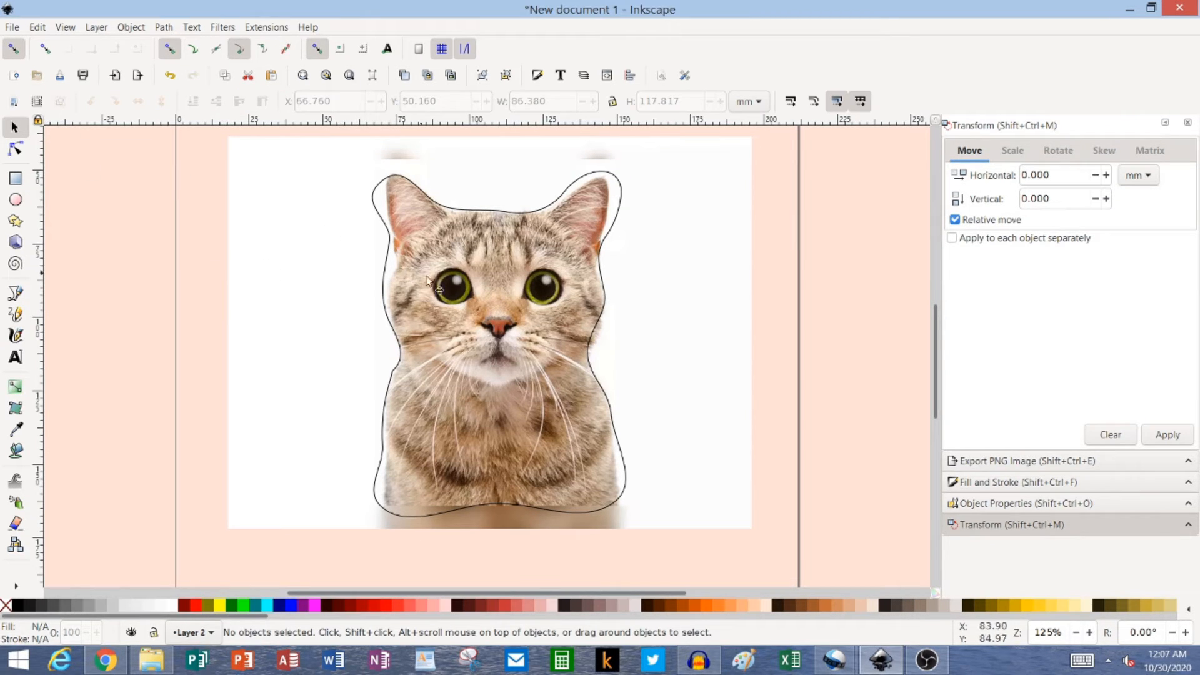
left_click(480, 324)
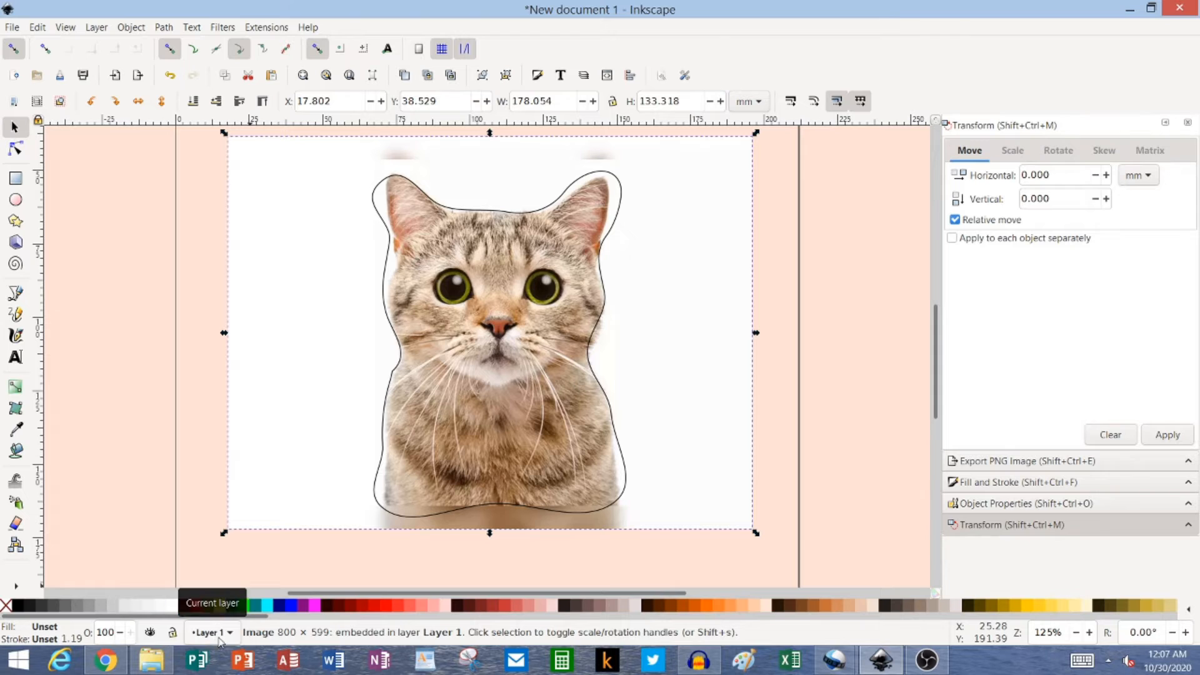
right_click(495, 330)
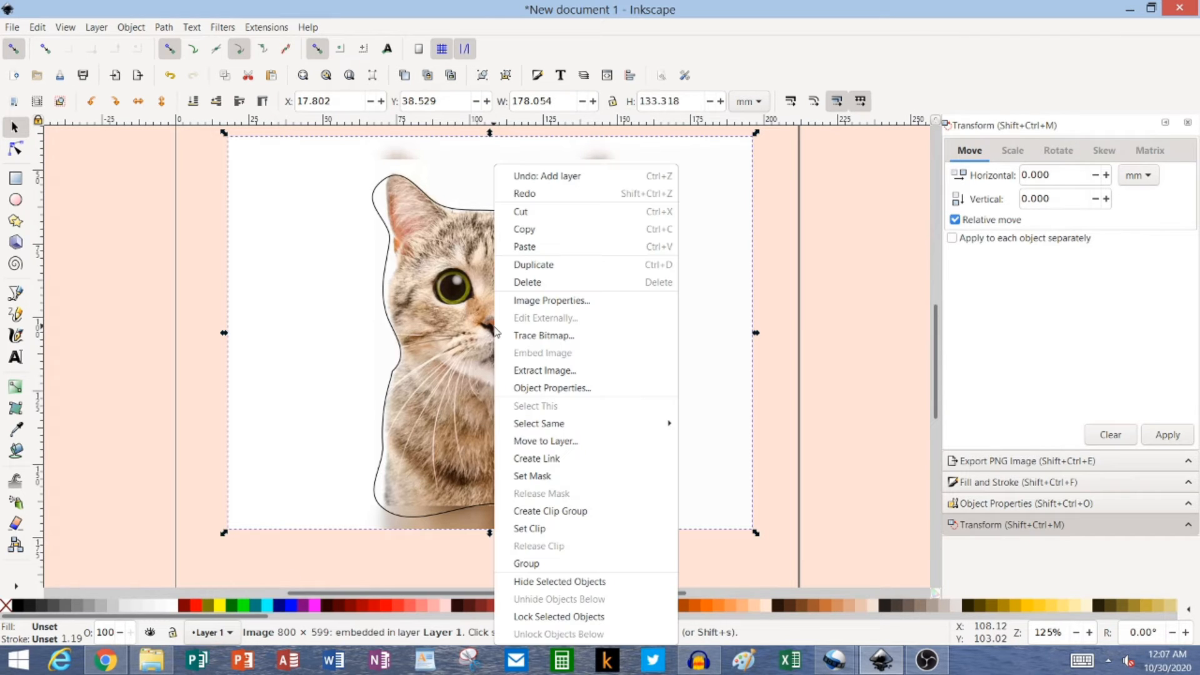
left_click(543, 441)
left_click(622, 298)
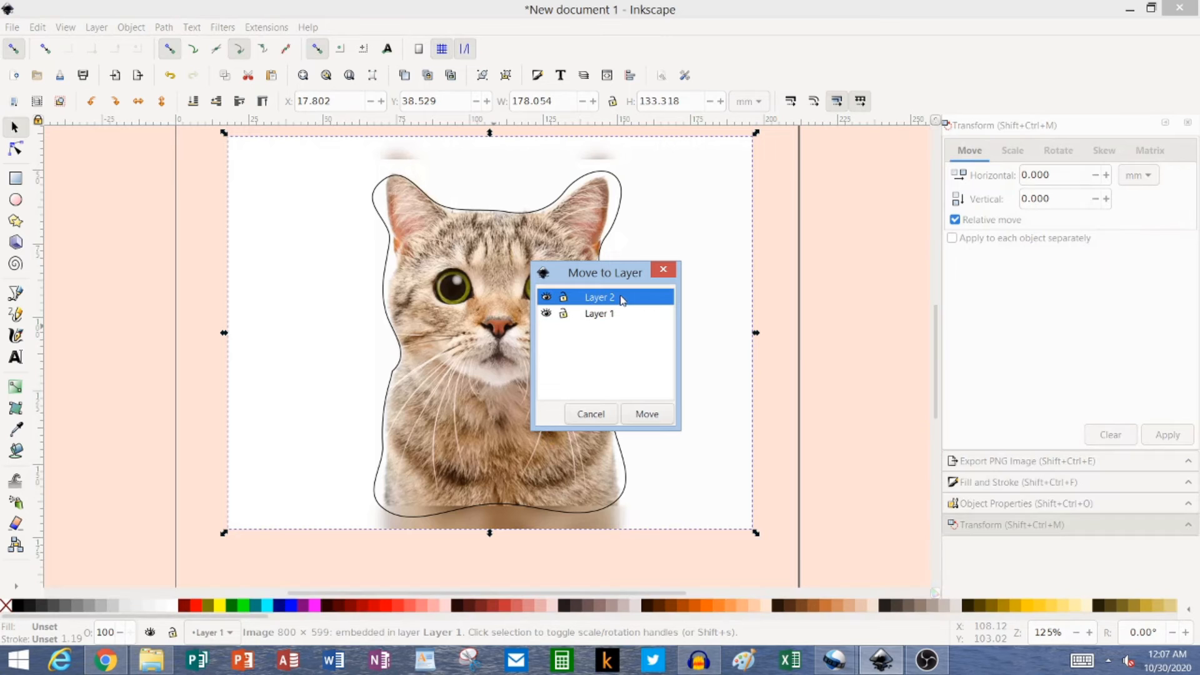
left_click(650, 415)
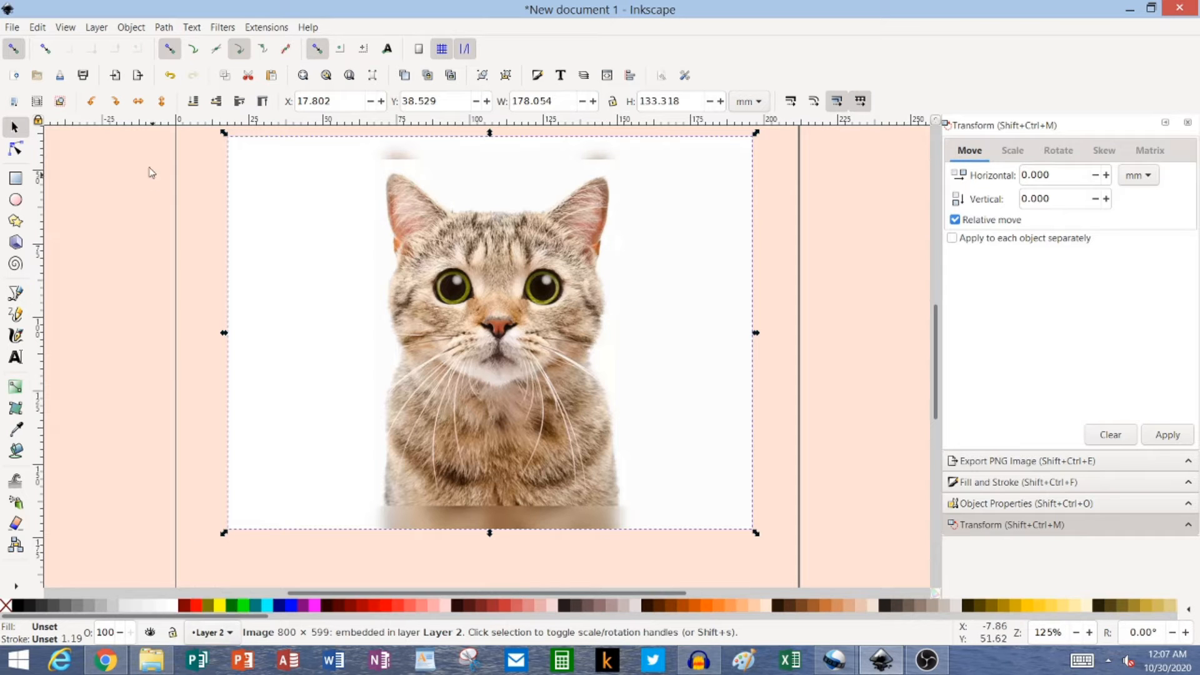
left_click(99, 29)
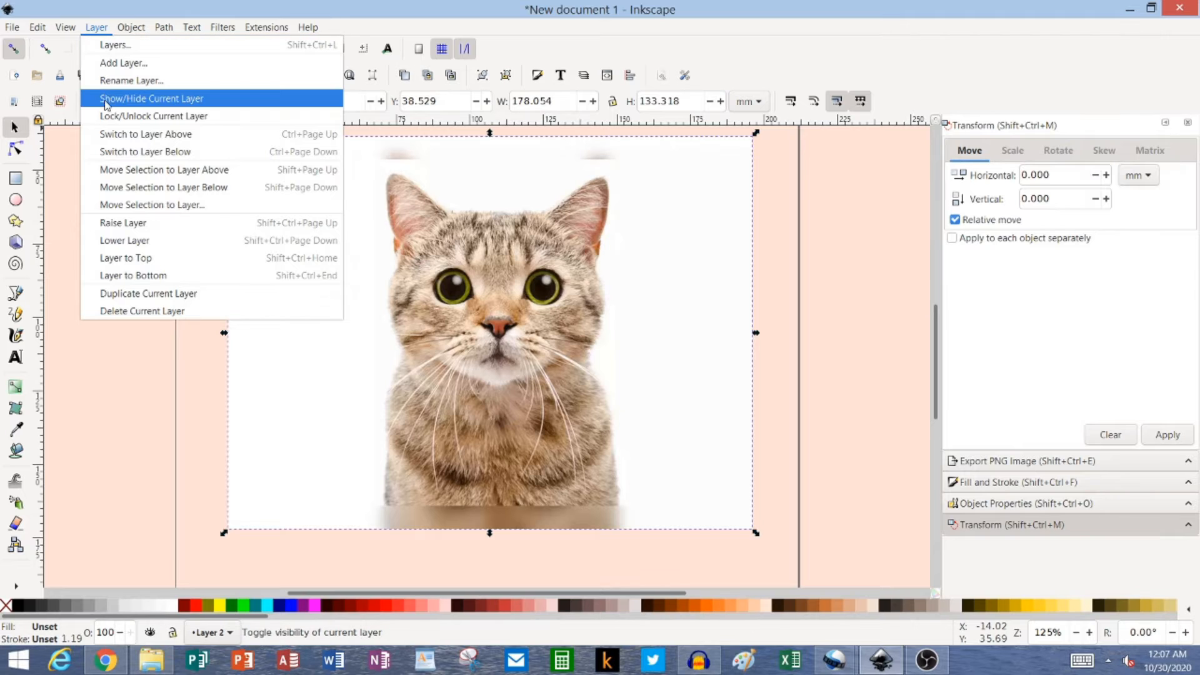
left_click(152, 312)
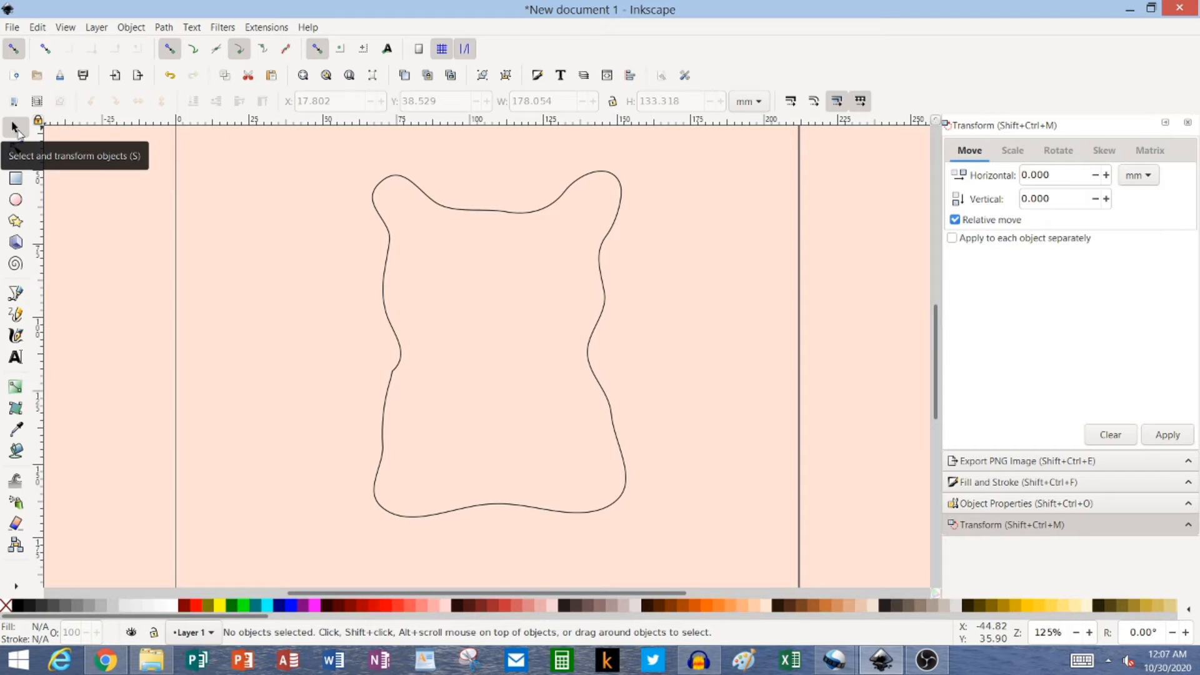
Fill the traced cat outline with black
left_click(396, 180)
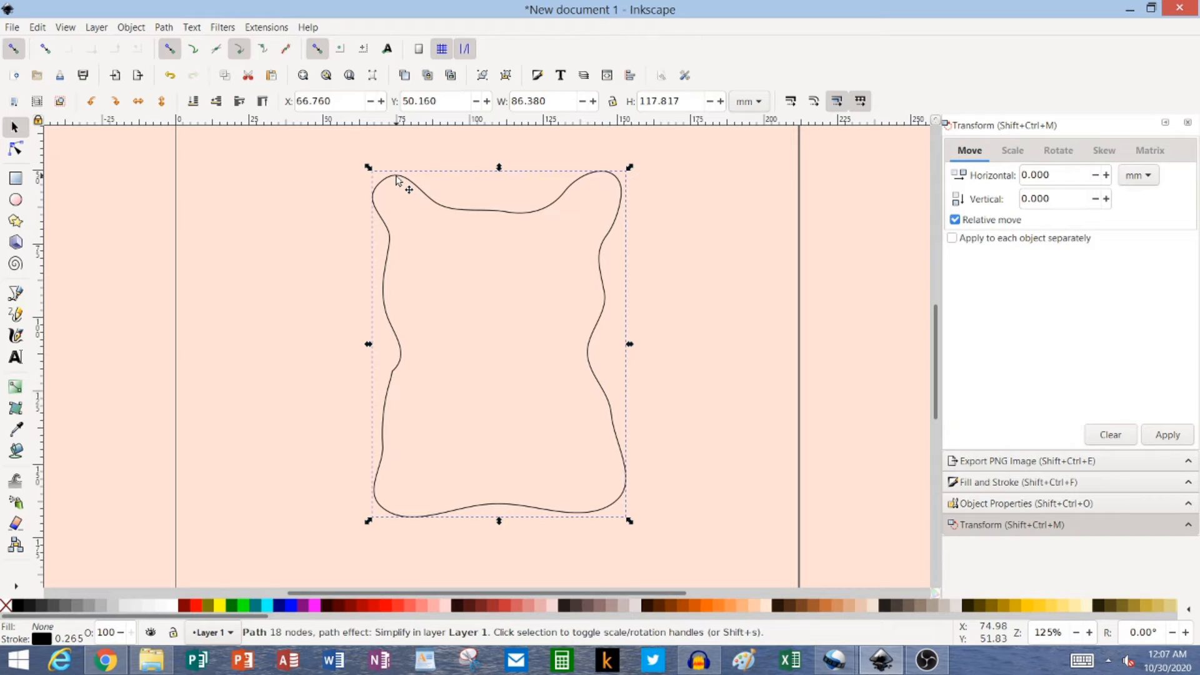
left_click(19, 453)
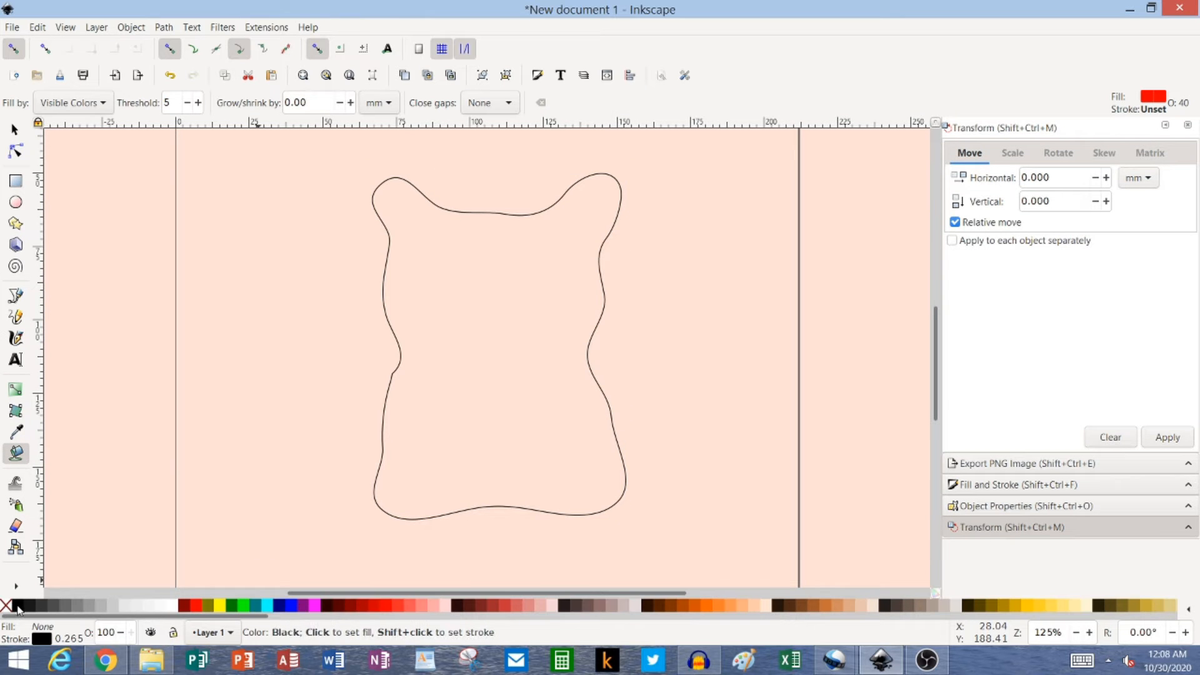
left_click(17, 608)
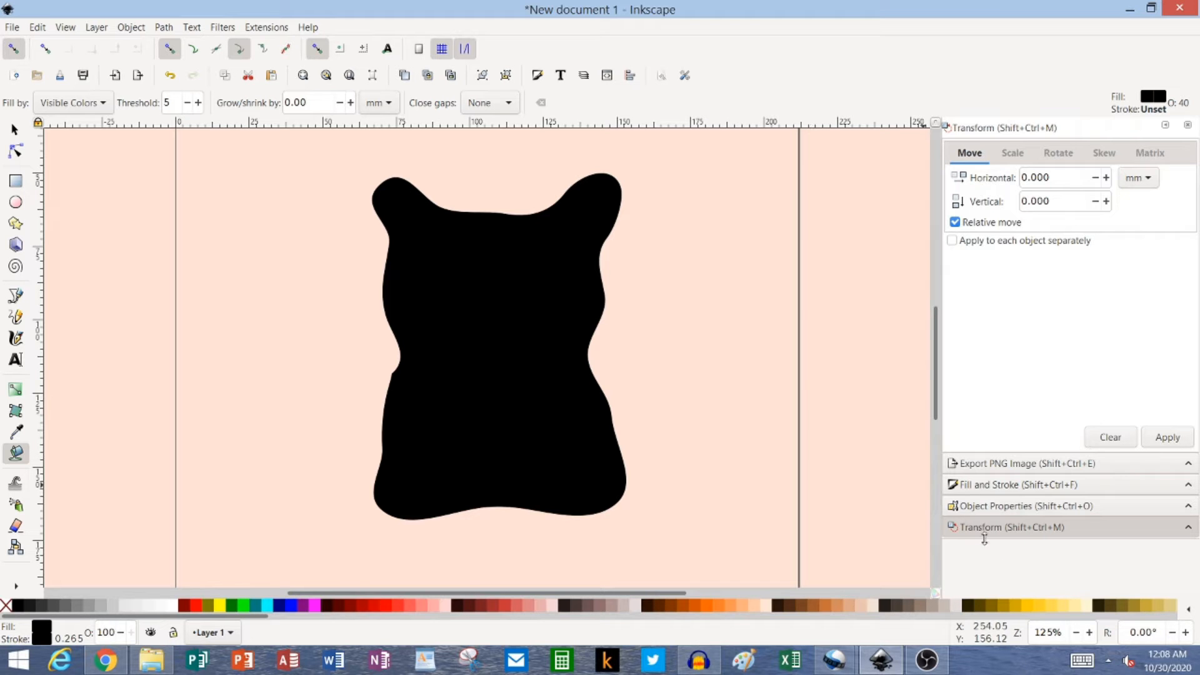
Thicken the black cat silhouette by setting its stroke width to 11.065 mm
left_click(1076, 633)
left_click(1076, 632)
left_click(1076, 633)
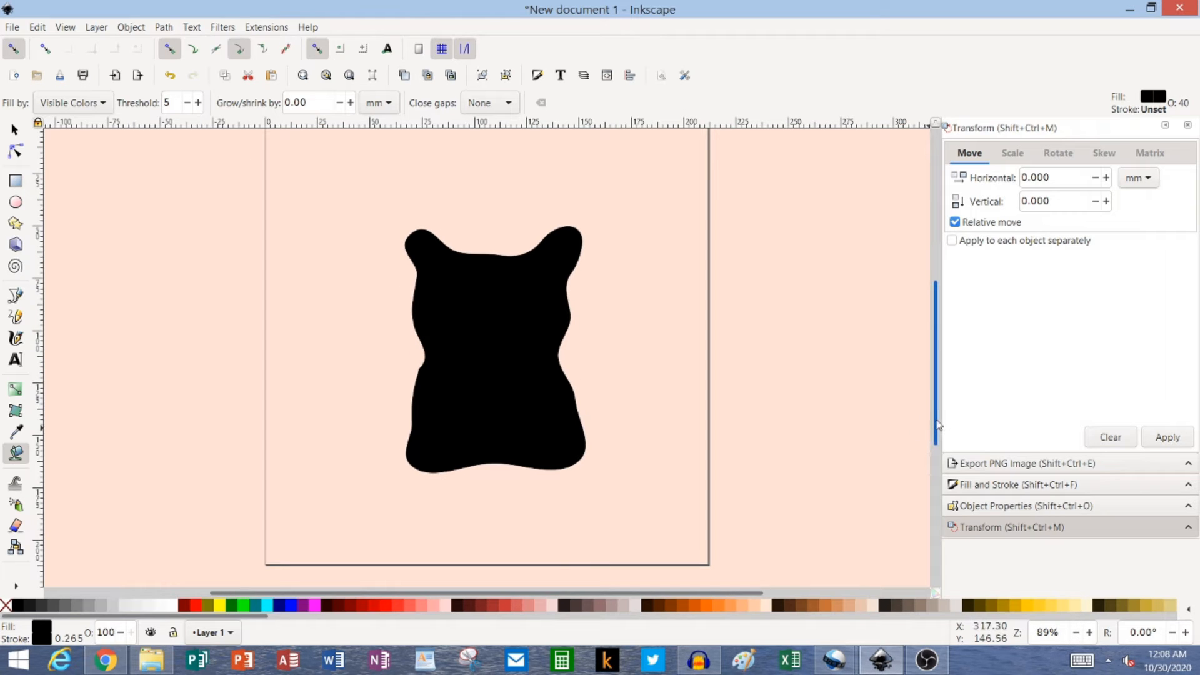
left_click_drag(938, 425, 938, 410)
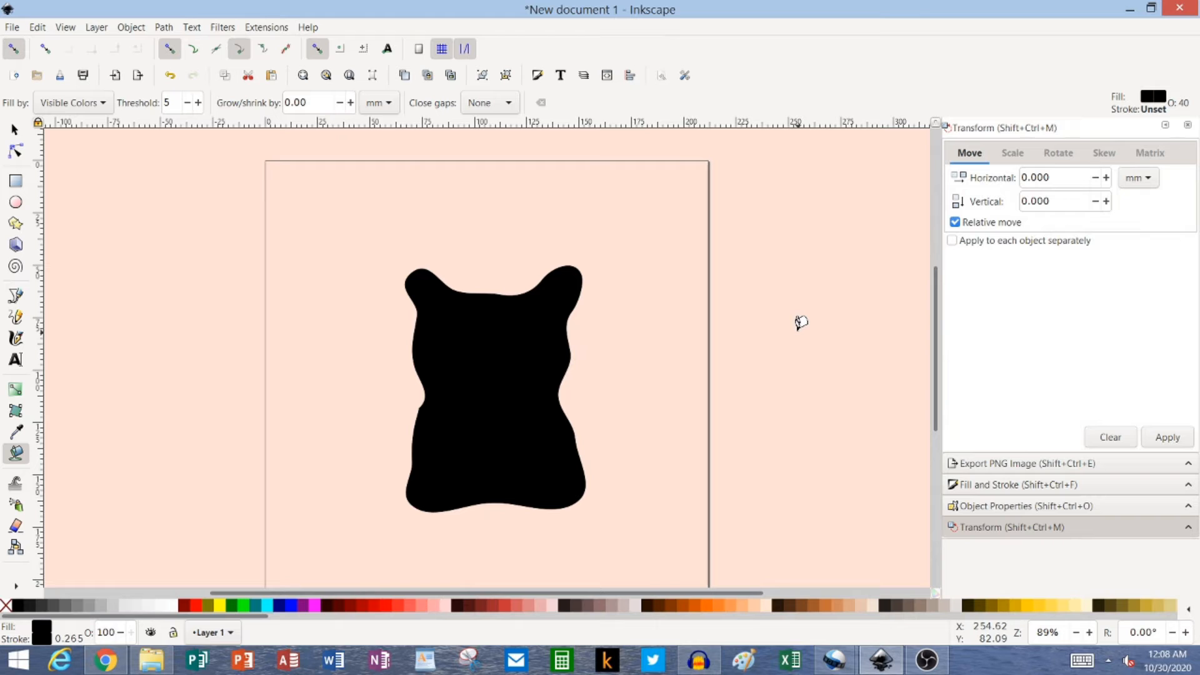
left_click(15, 129)
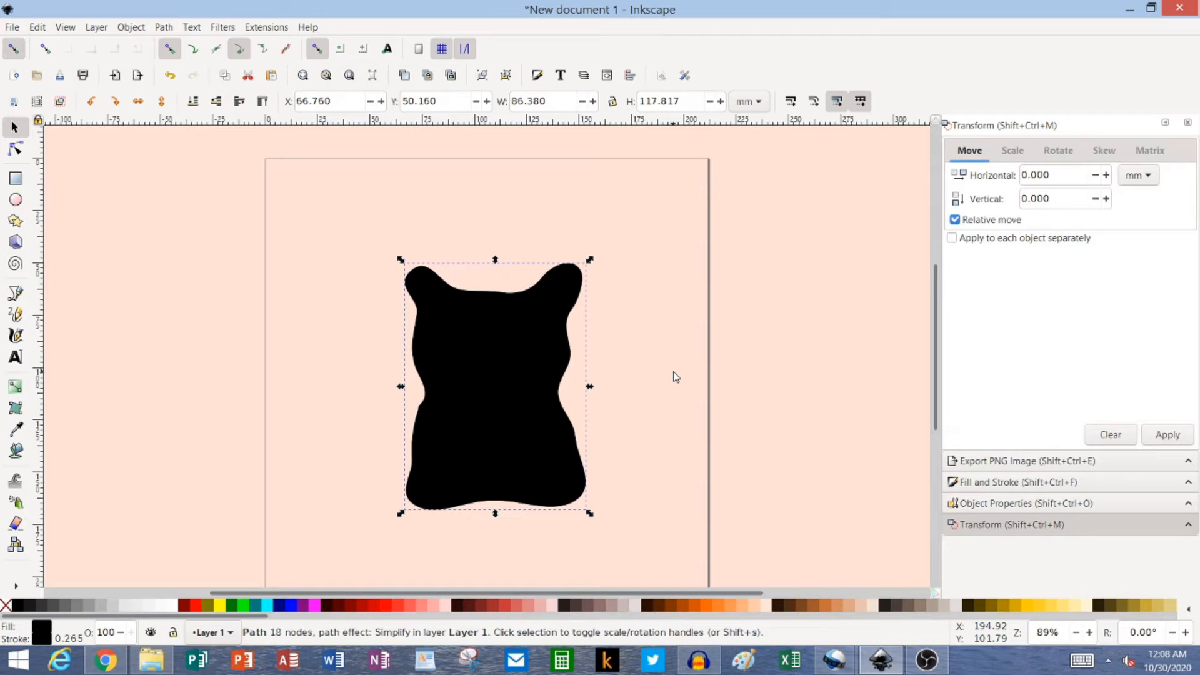
left_click(1038, 483)
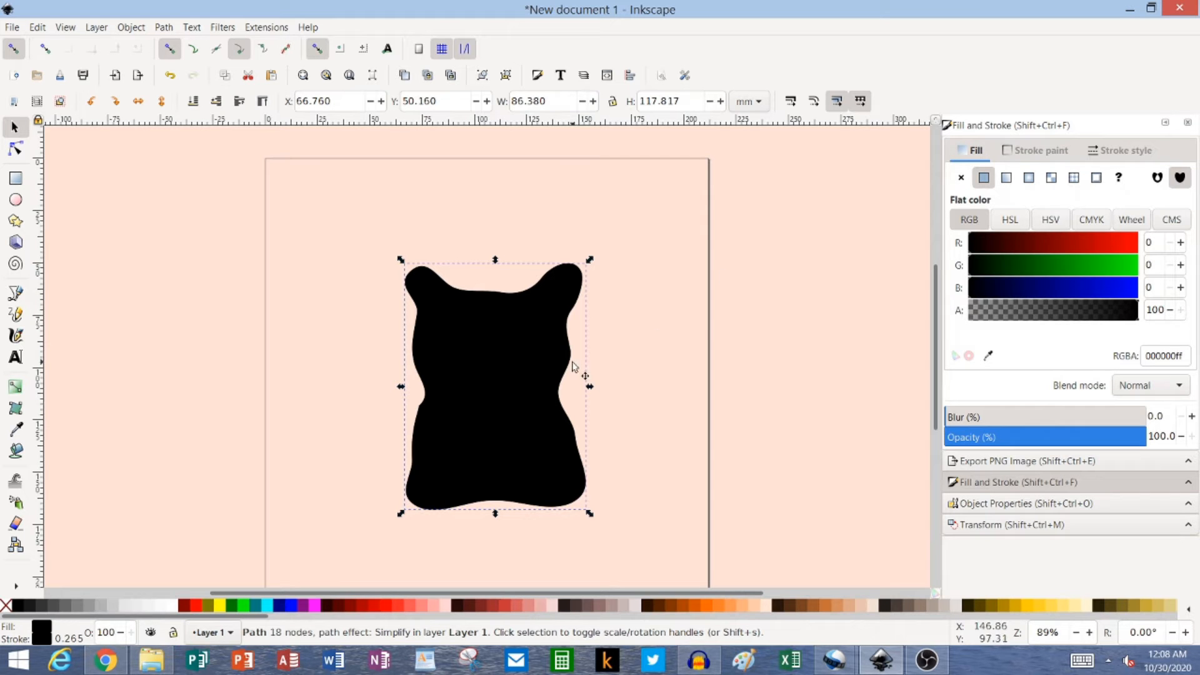
left_click(1041, 150)
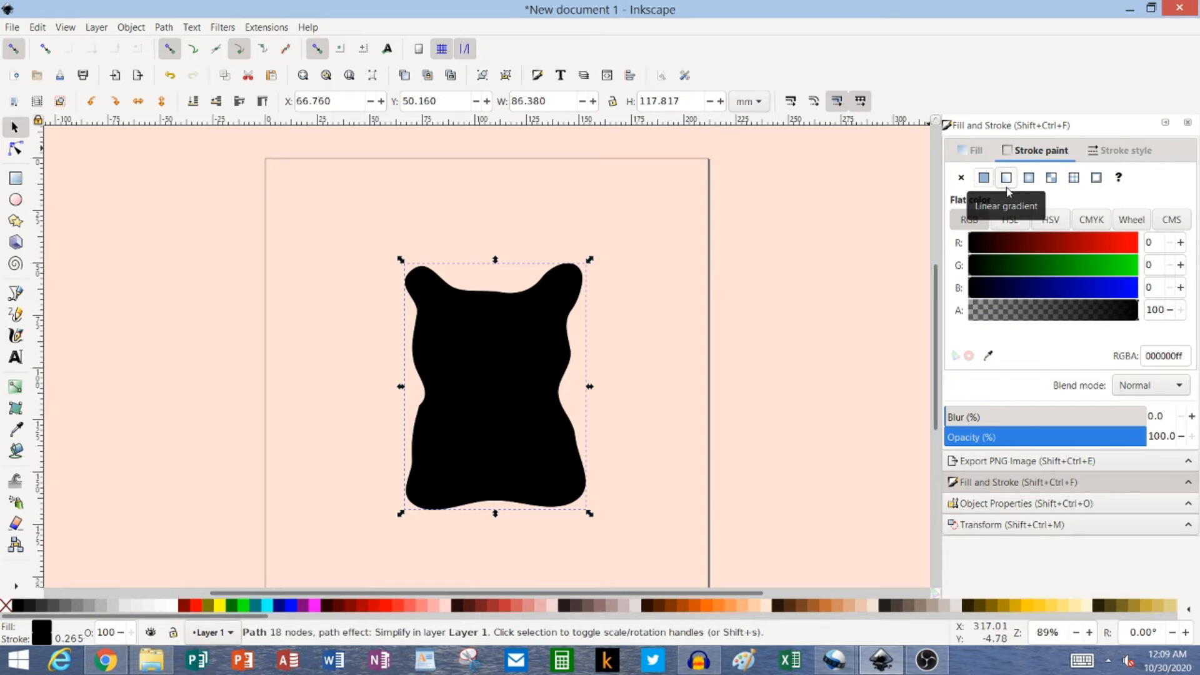
left_click(1124, 153)
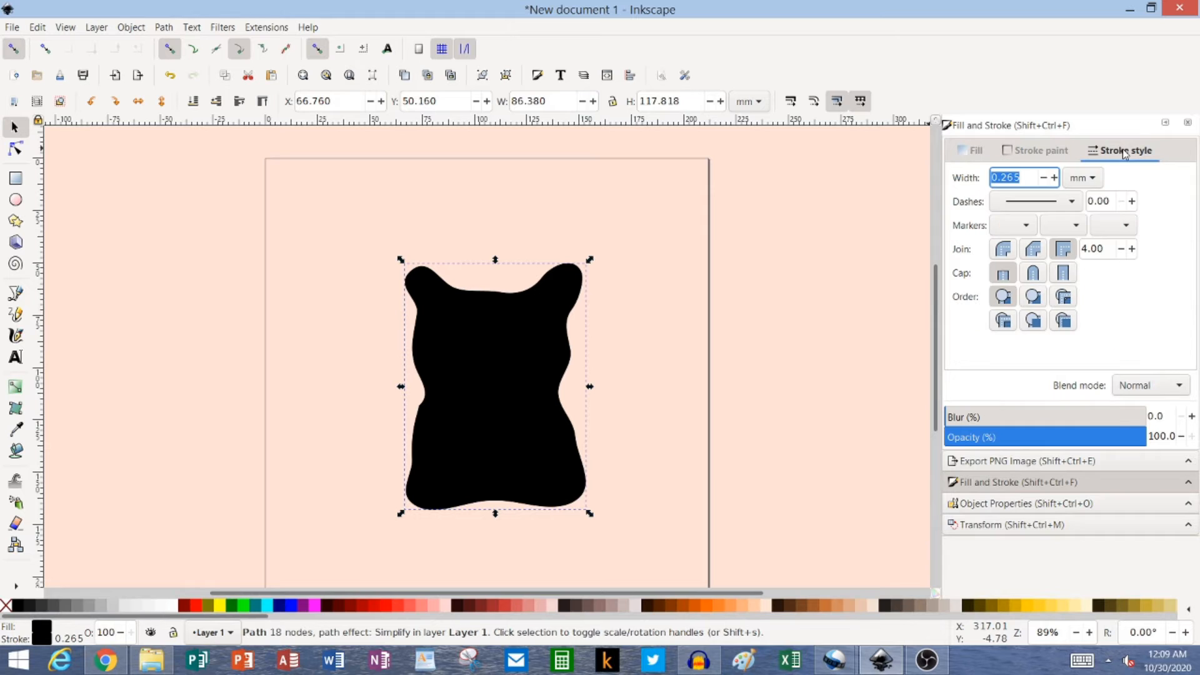
left_click(1055, 177)
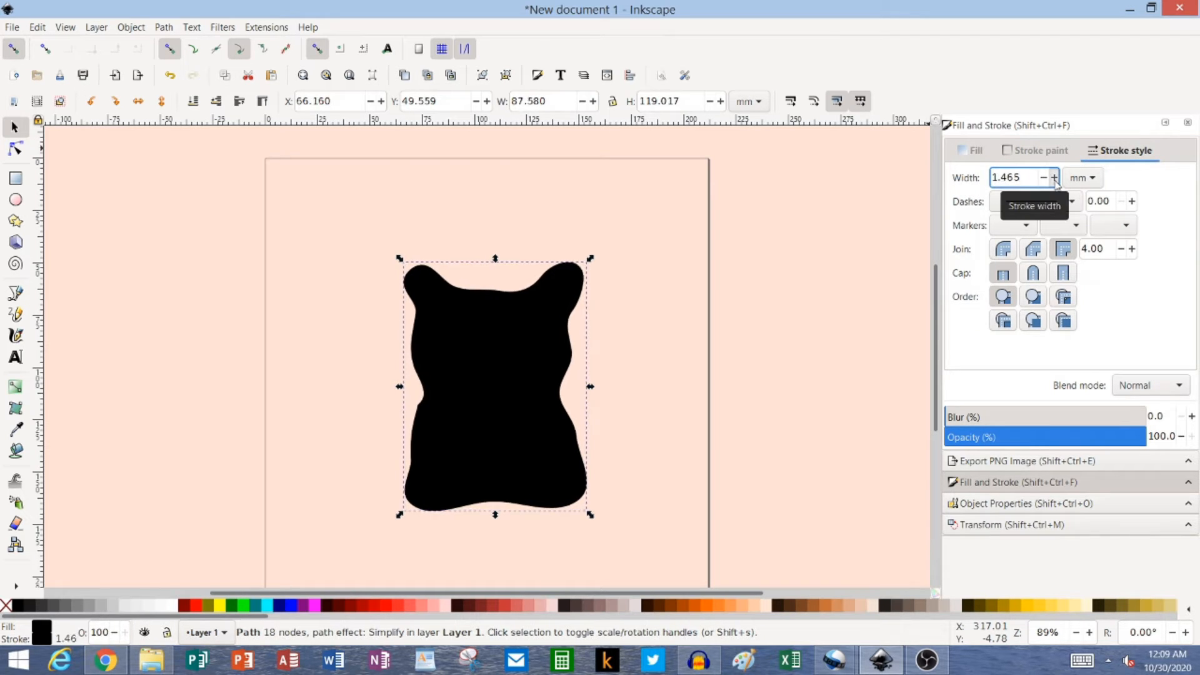
left_click_drag(1055, 178, 1055, 177)
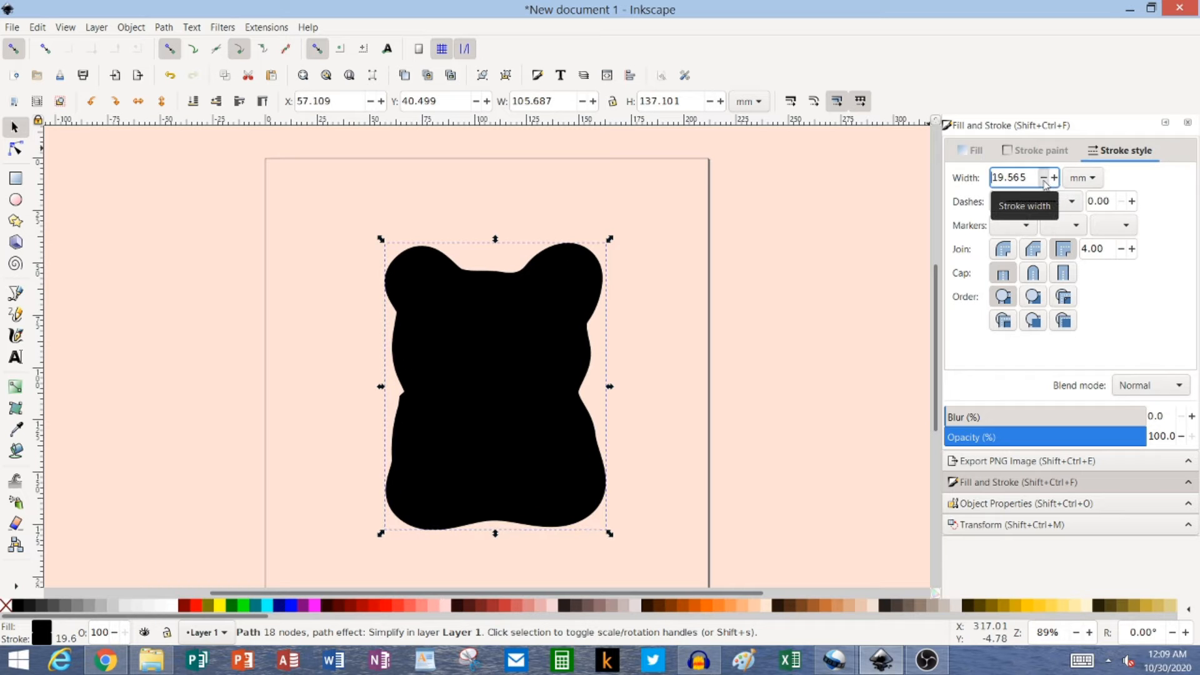
left_click(1044, 181)
left_click_drag(1044, 181, 1044, 182)
left_click(1044, 181)
left_click(1045, 182)
left_click(1044, 181)
left_click(1044, 182)
left_click(1044, 181)
left_click(1044, 181)
left_click(1044, 181)
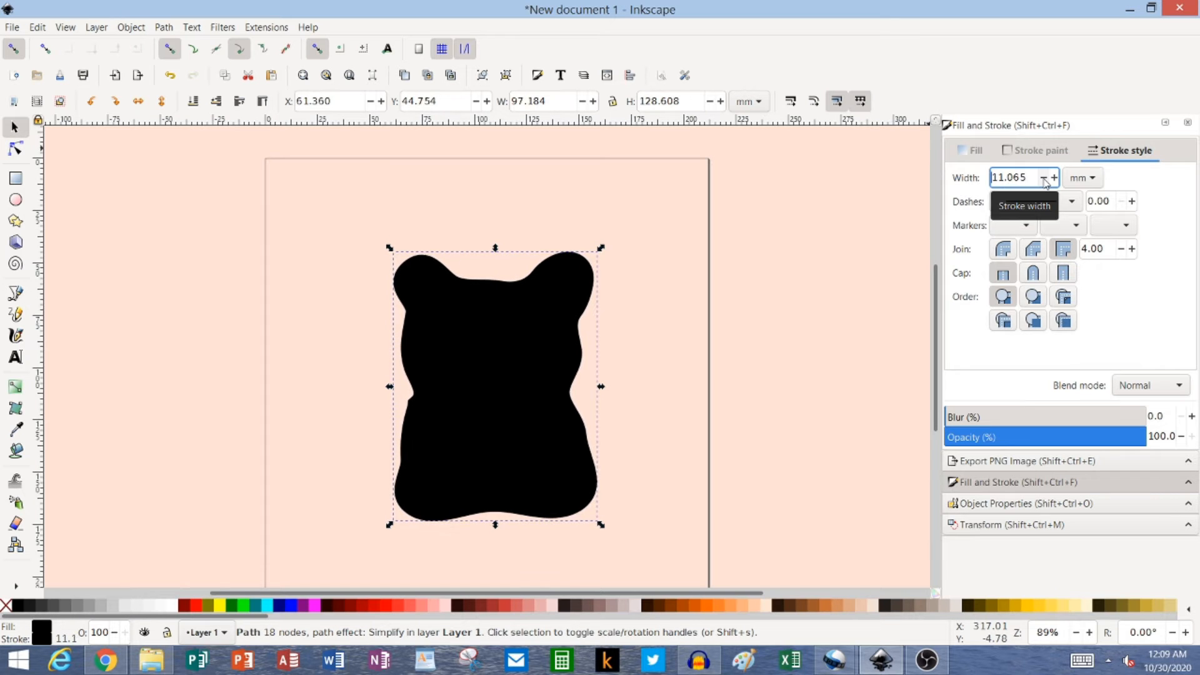
Reduce the black cat silhouette's stroke width to 9.965 mm
left_click(1044, 181)
left_click(1045, 181)
left_click(1044, 181)
left_click(1044, 181)
left_click(1044, 181)
left_click(1044, 181)
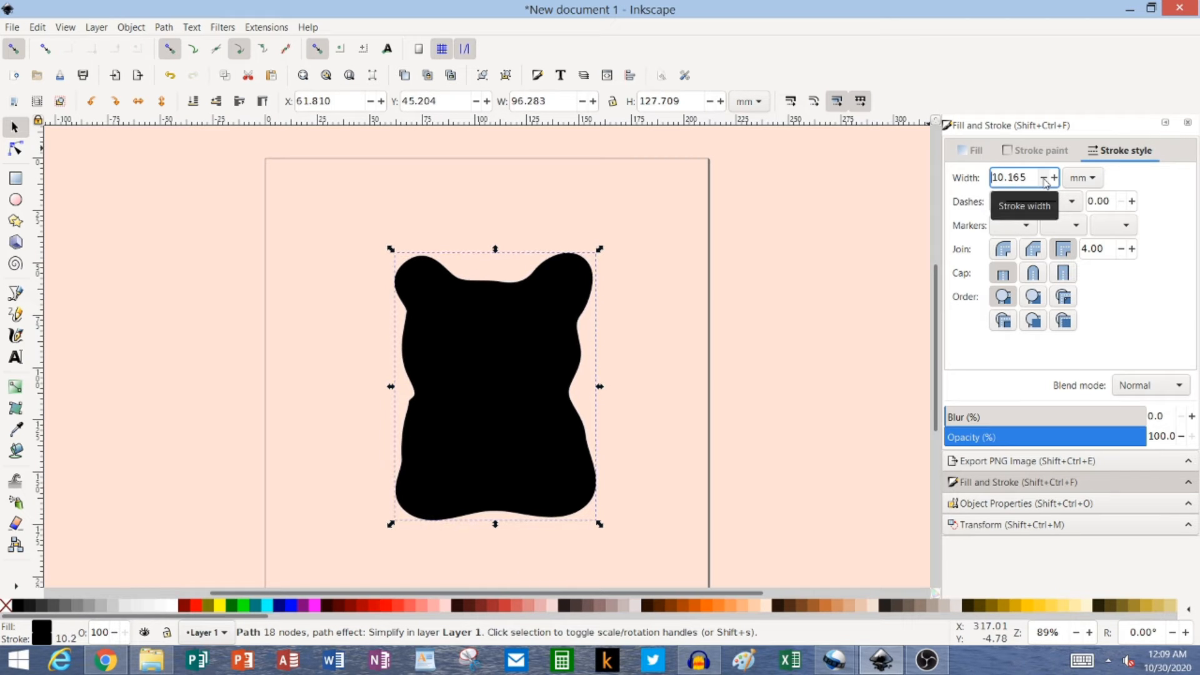
left_click(1044, 181)
left_click(1044, 182)
Examine the silhouette's stroke colour in the HSL, HSV, CMYK, Wheel and CMS modes, ending back in RGB
left_click(1041, 152)
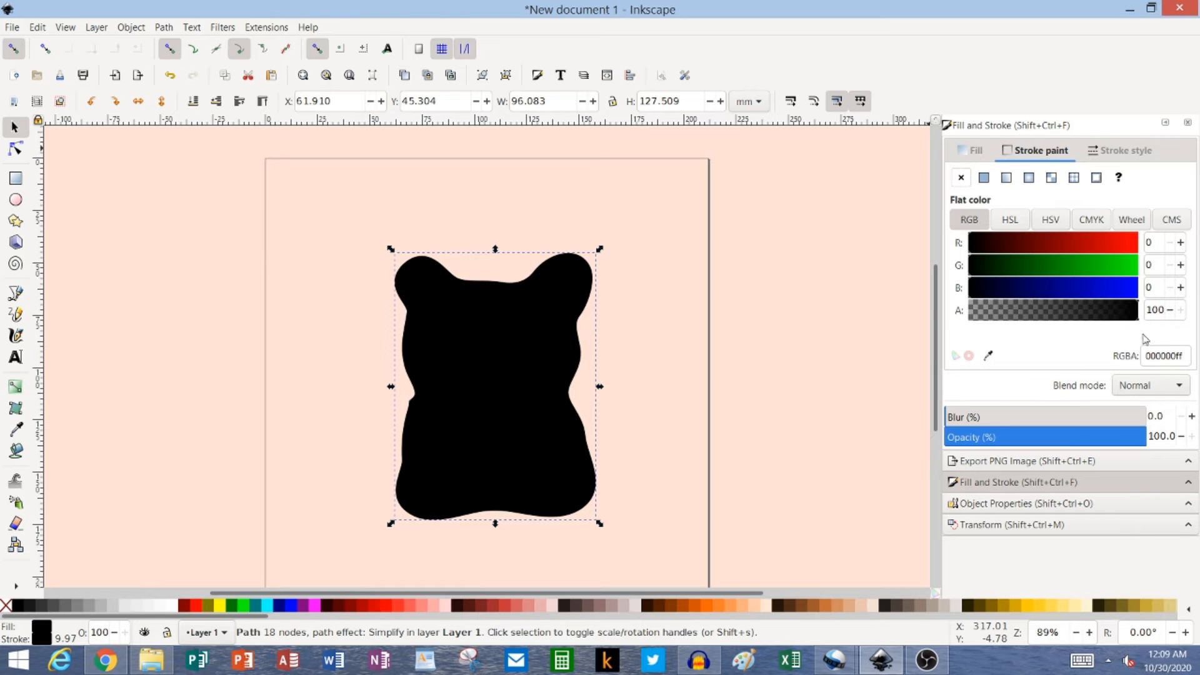
left_click(1016, 225)
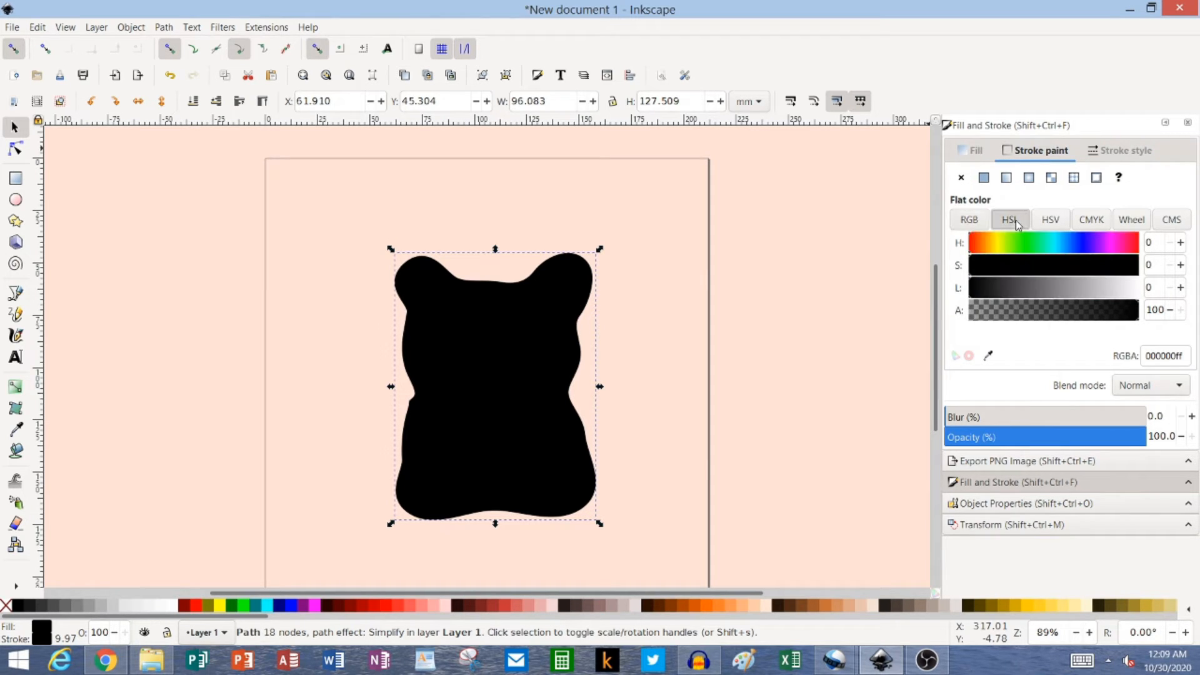
left_click(1054, 223)
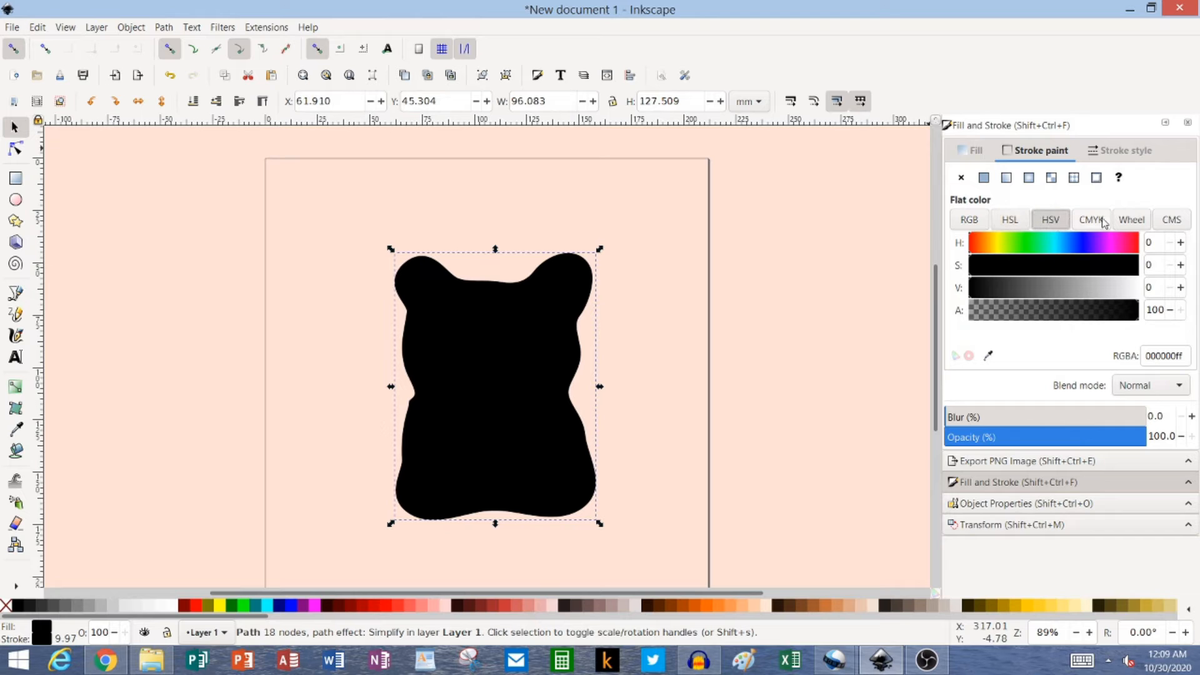
left_click(1105, 222)
left_click(1130, 222)
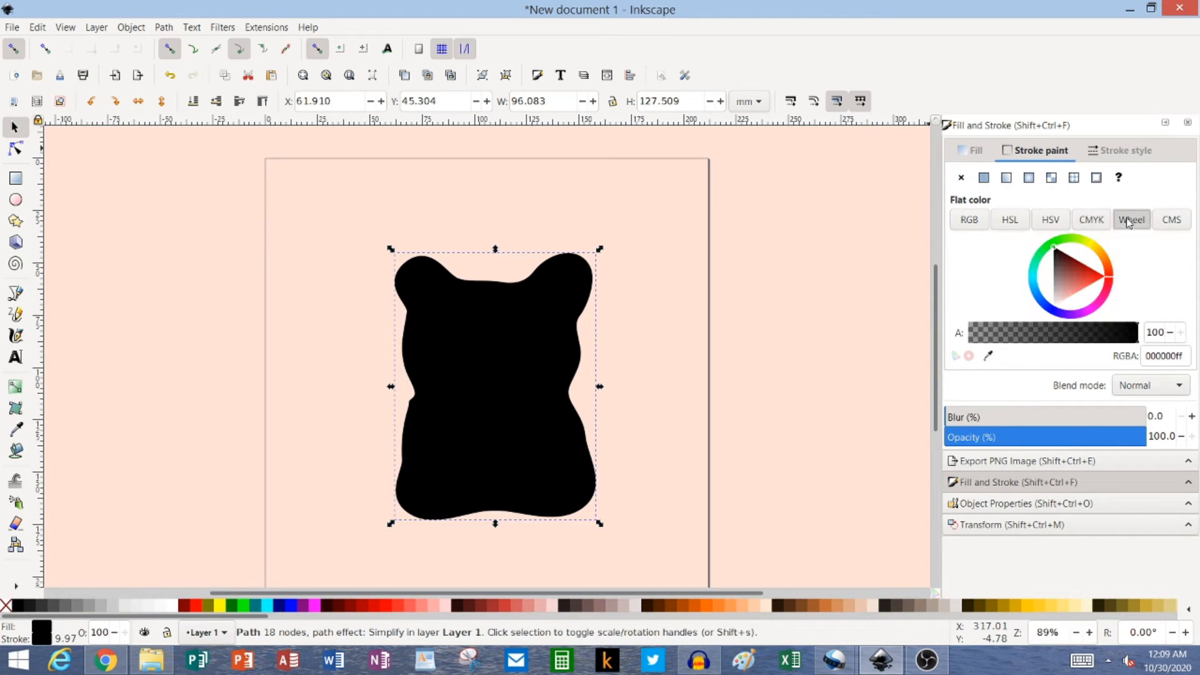
left_click(1169, 226)
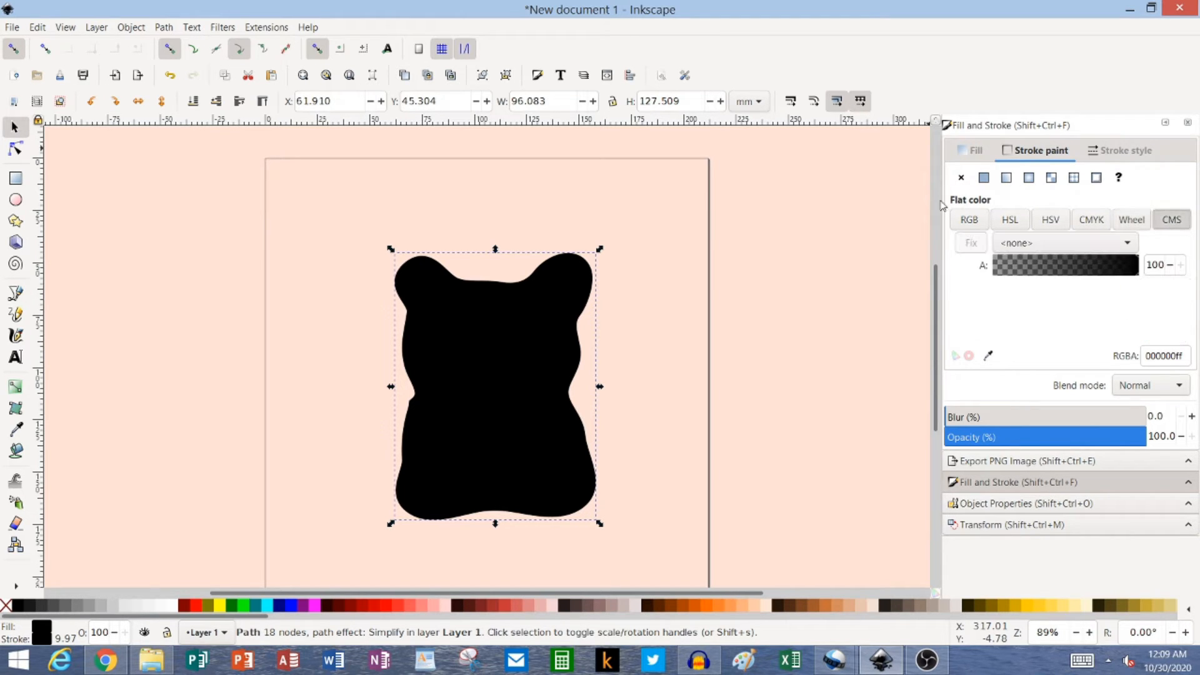
left_click(970, 222)
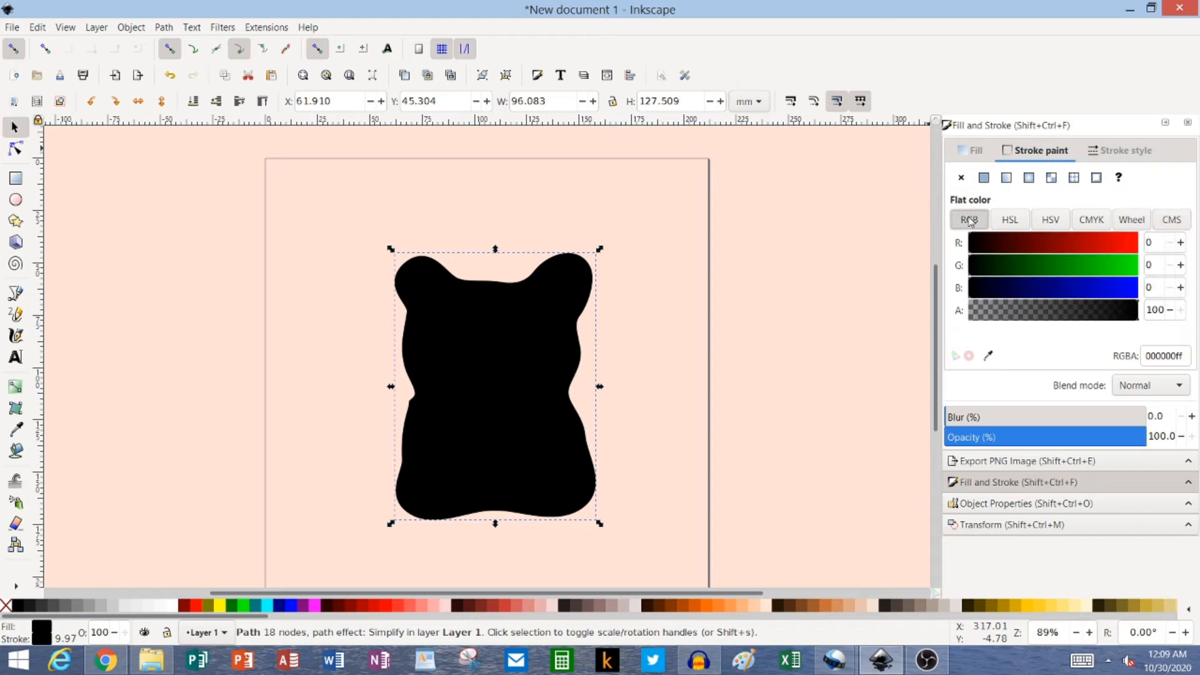
Set the silhouette's stroke colour to a blue with R 66, G 45 and B 234
left_click(1181, 242)
left_click_drag(1181, 245, 1181, 265)
left_click(1181, 265)
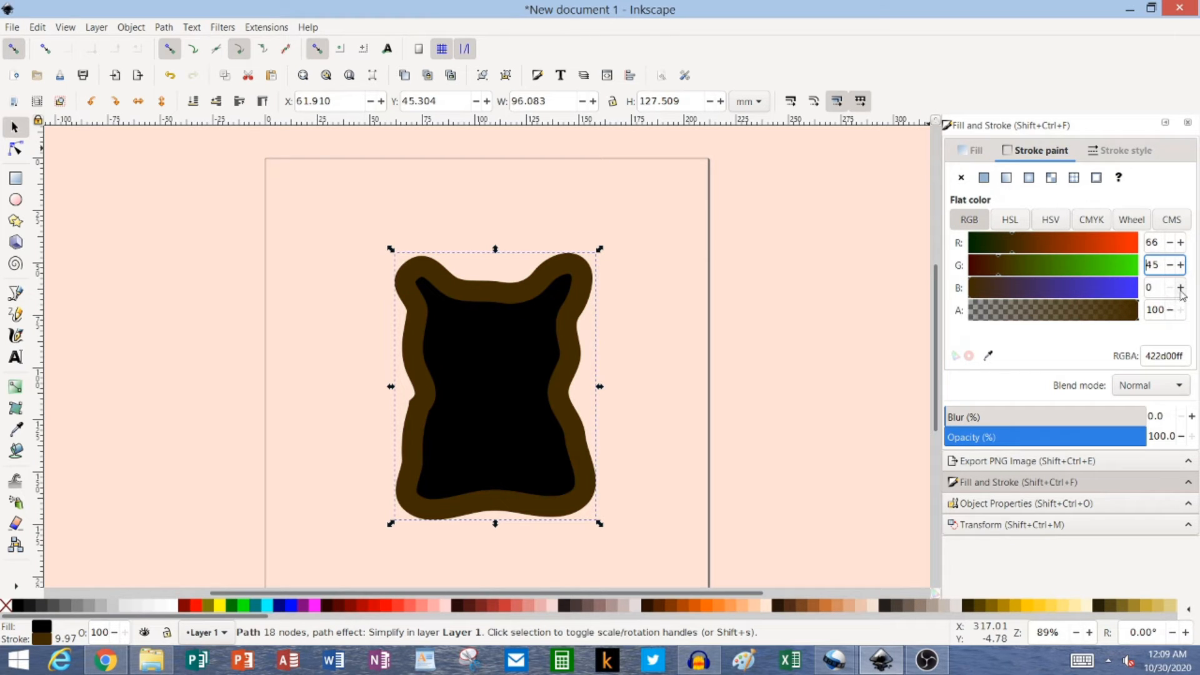
left_click(1181, 287)
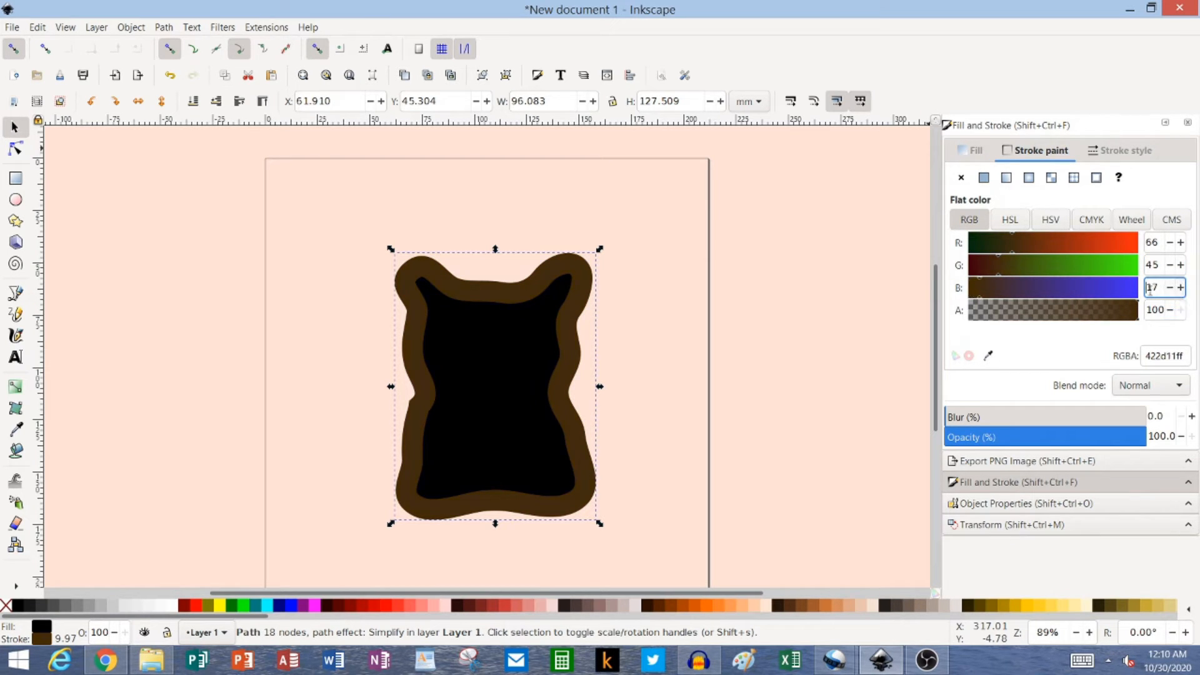
left_click(1127, 287)
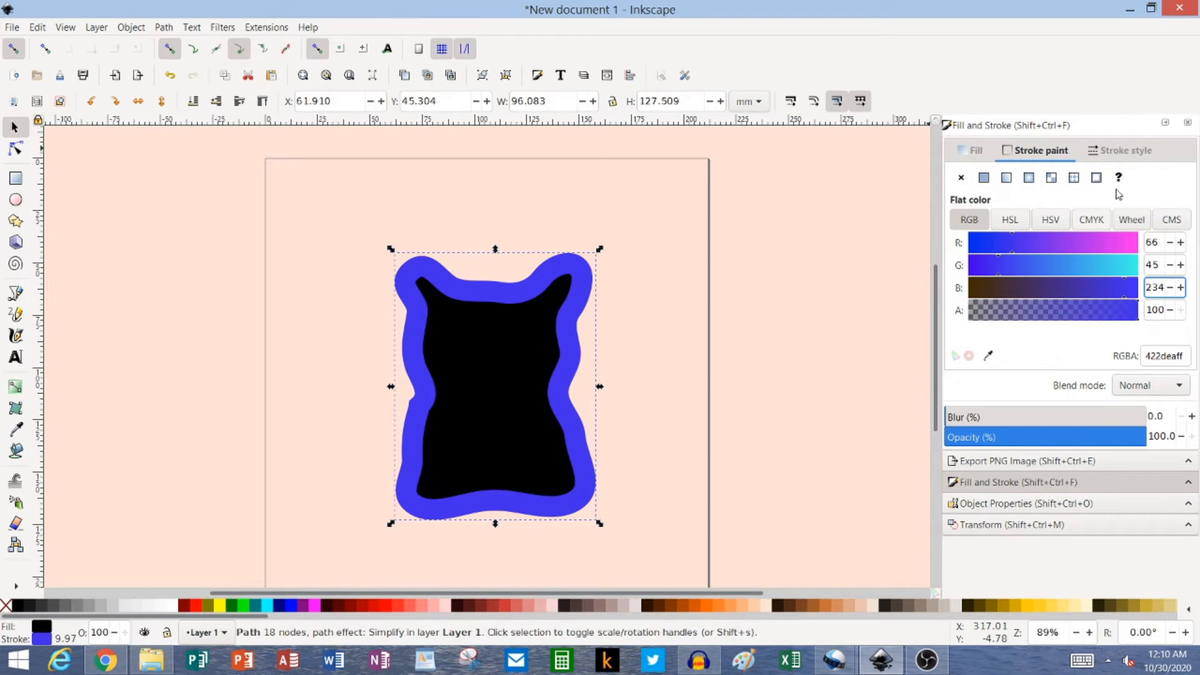
Thin the silhouette's blue stroke to 3.465 mm and deselect the shape
left_click(1119, 153)
left_click(1043, 178)
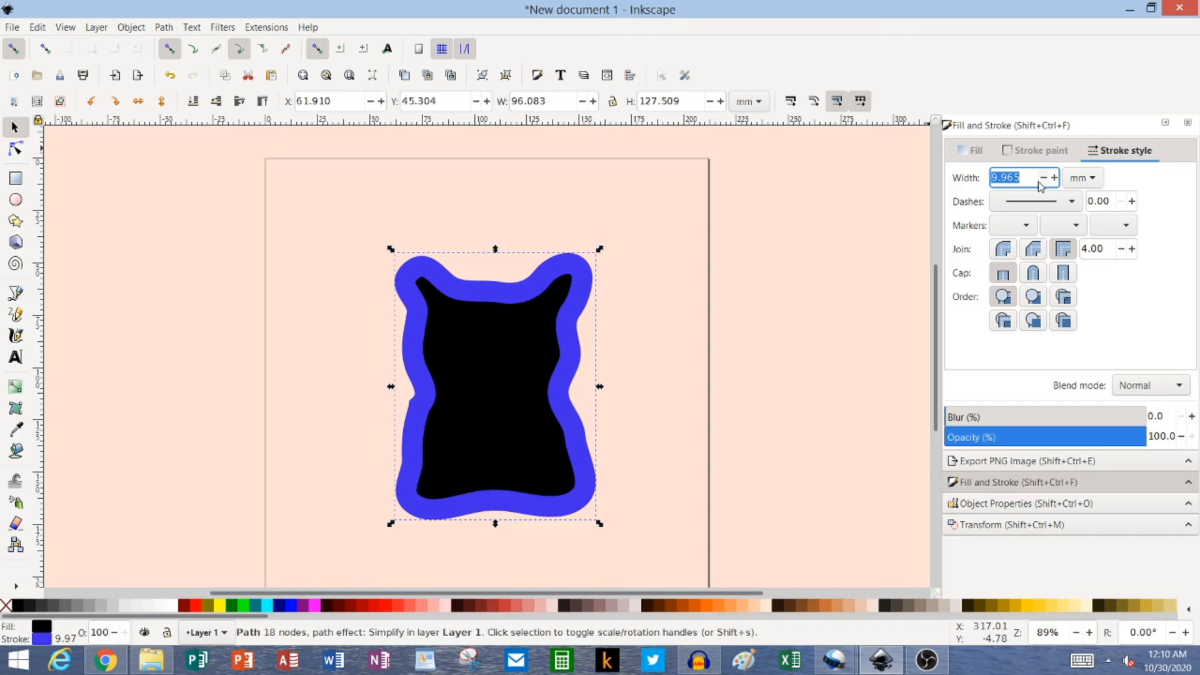
left_click_drag(1043, 180, 1043, 181)
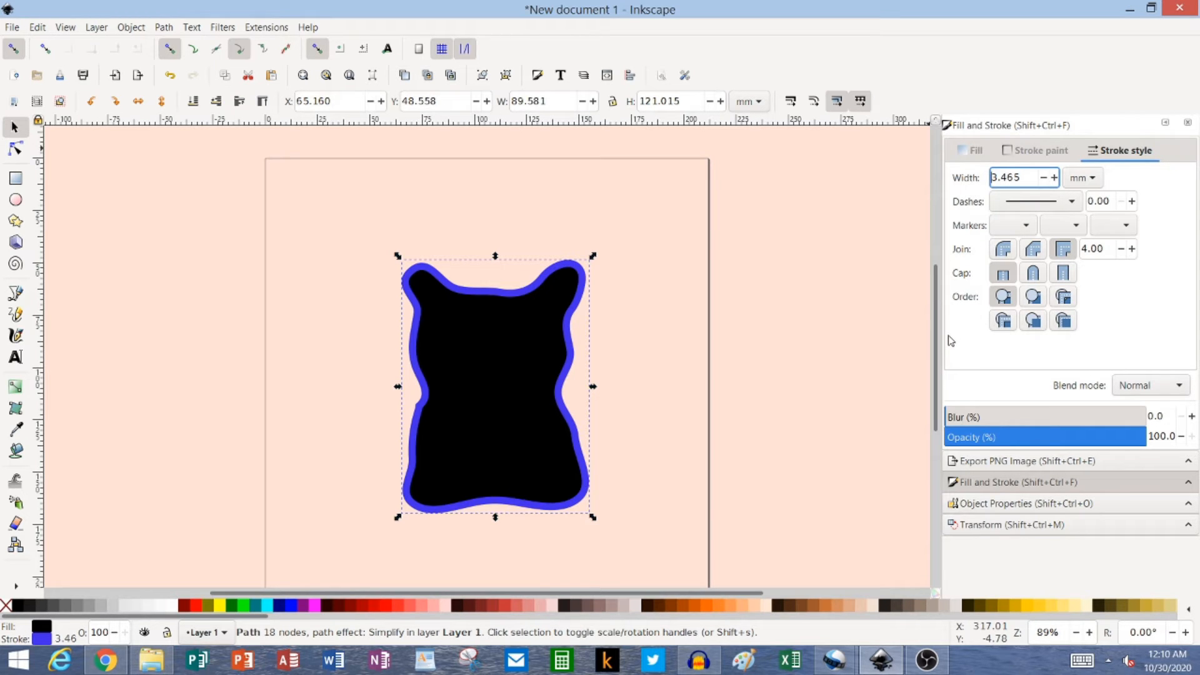
left_click(841, 328)
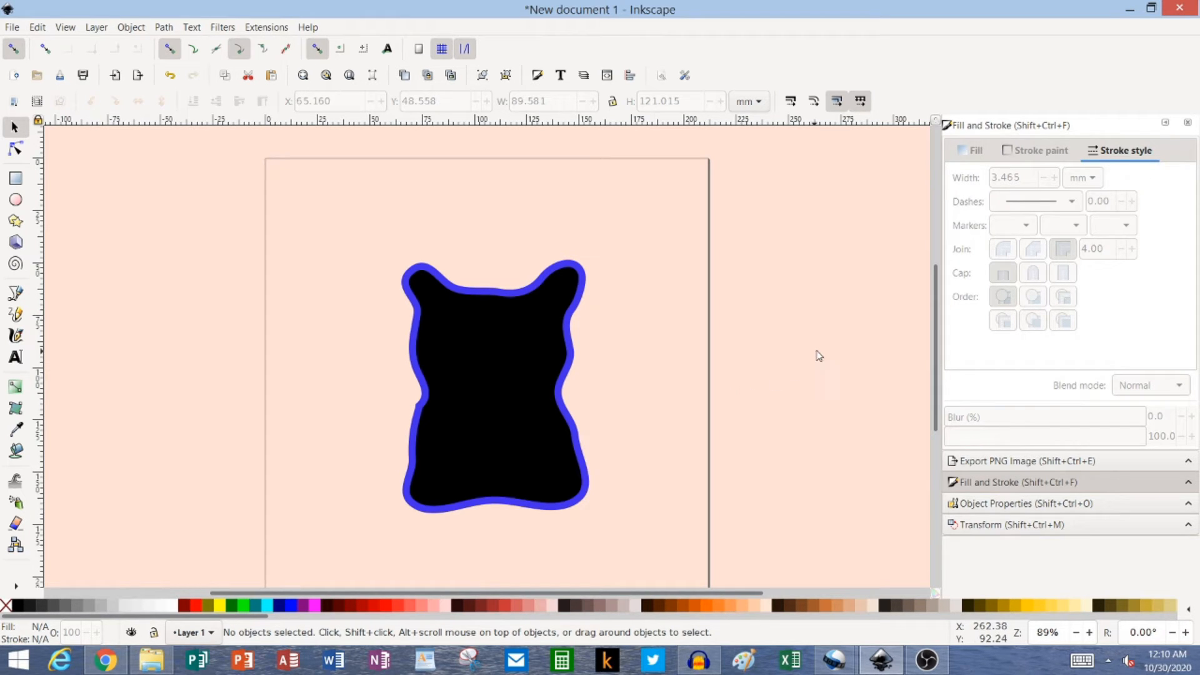
Switch to Chrome to examine the My Block's Strongest Man YouTube channel's logo and banner, and return to Inkscape
key("alt+Tab")
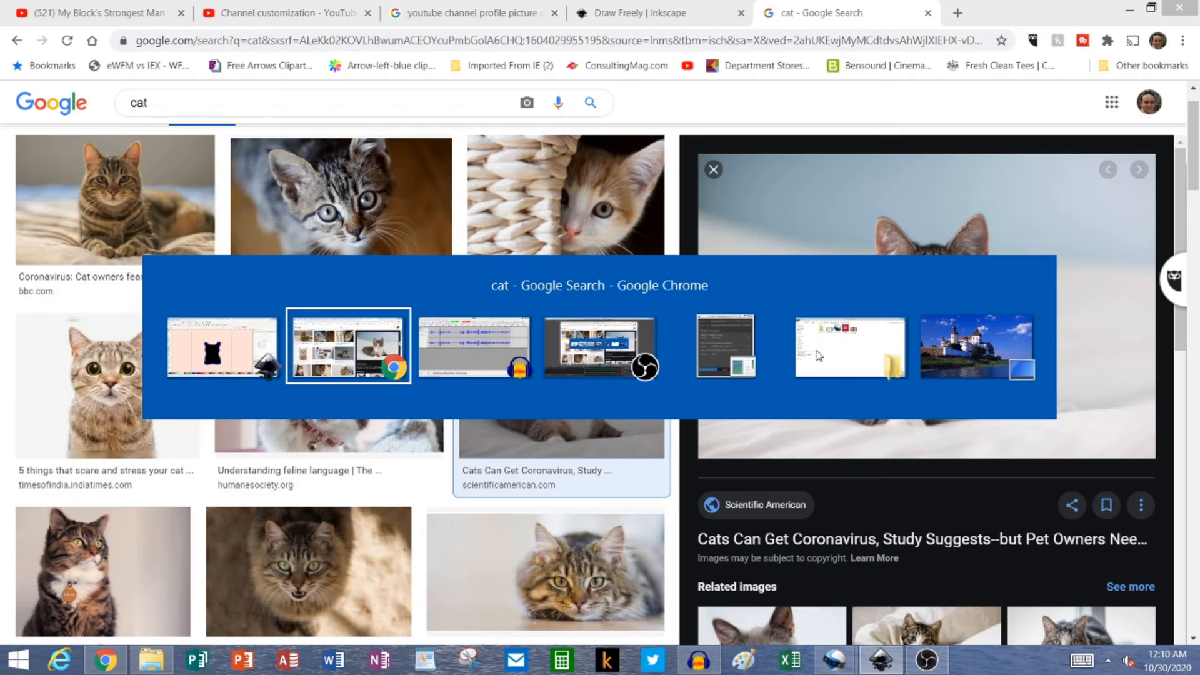
left_click(94, 13)
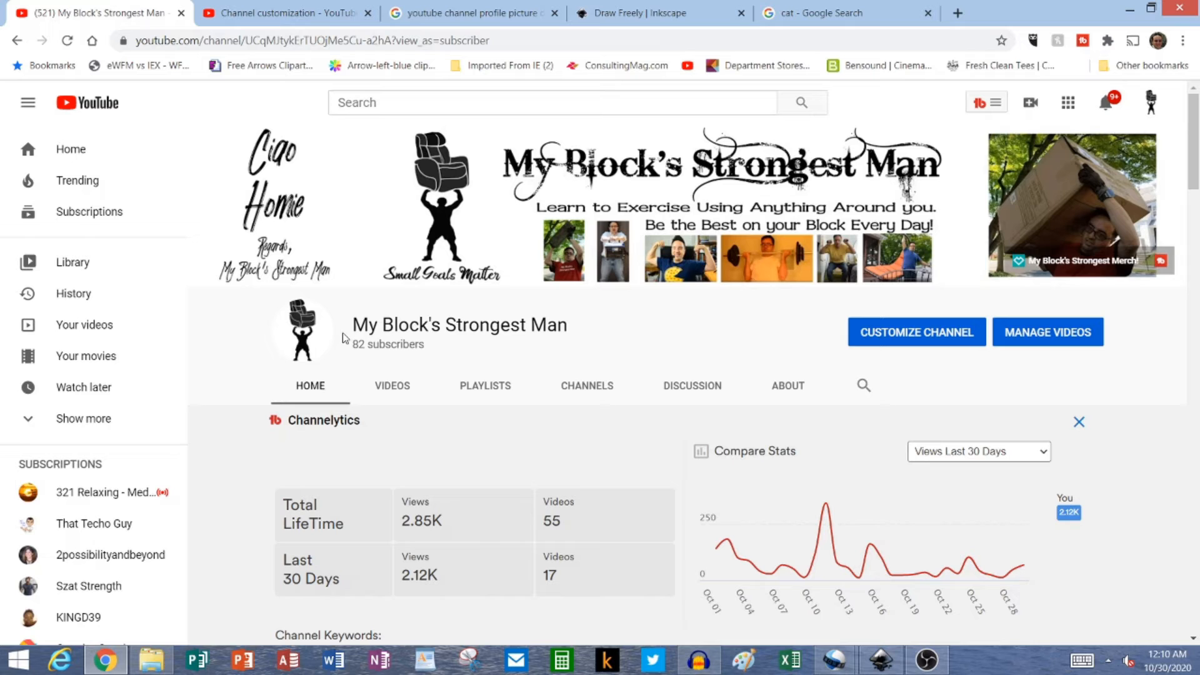
key("alt+Tab")
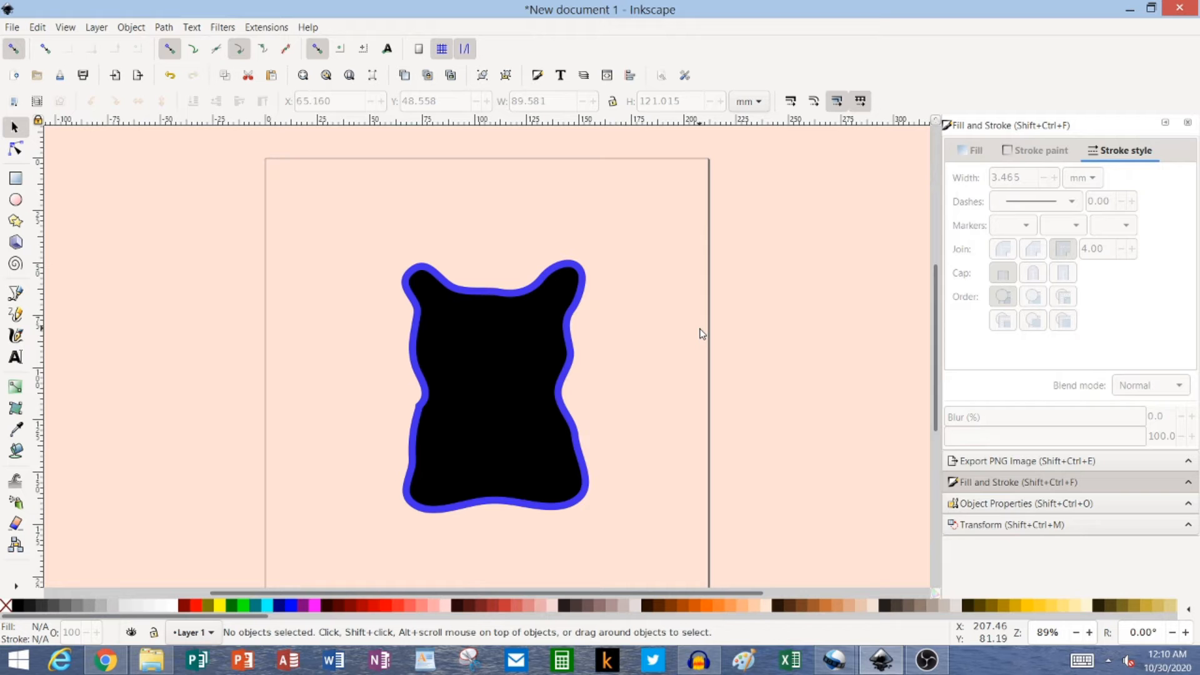
key("alt+Tab")
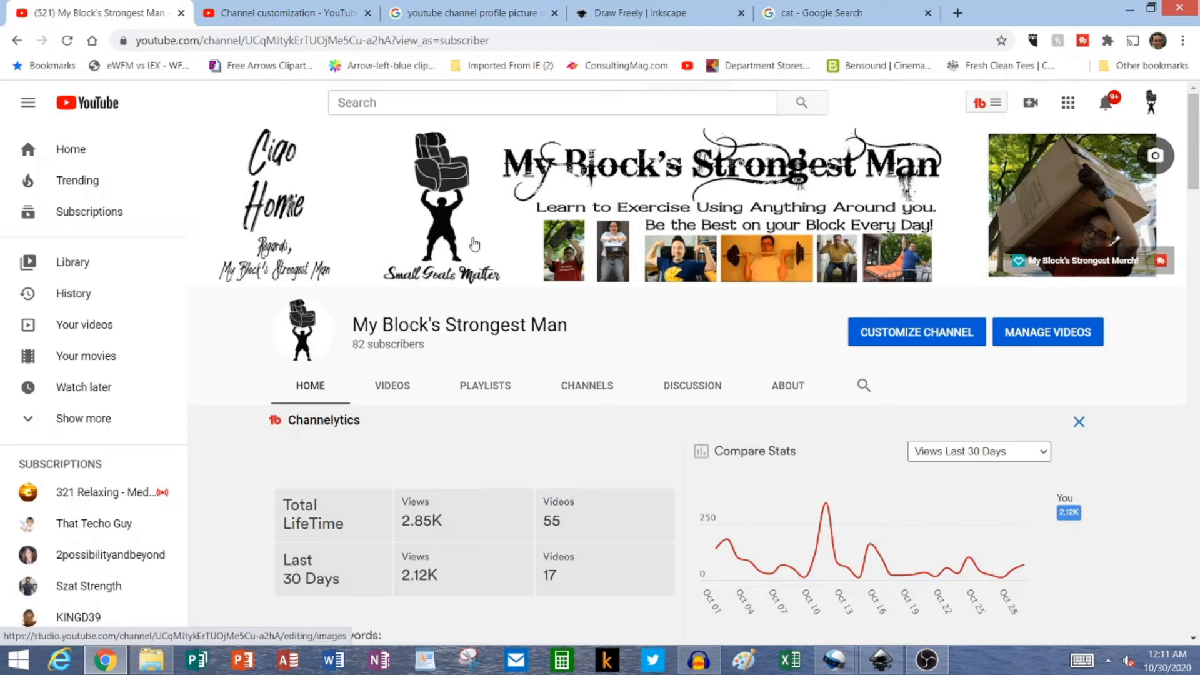
key("alt+Tab")
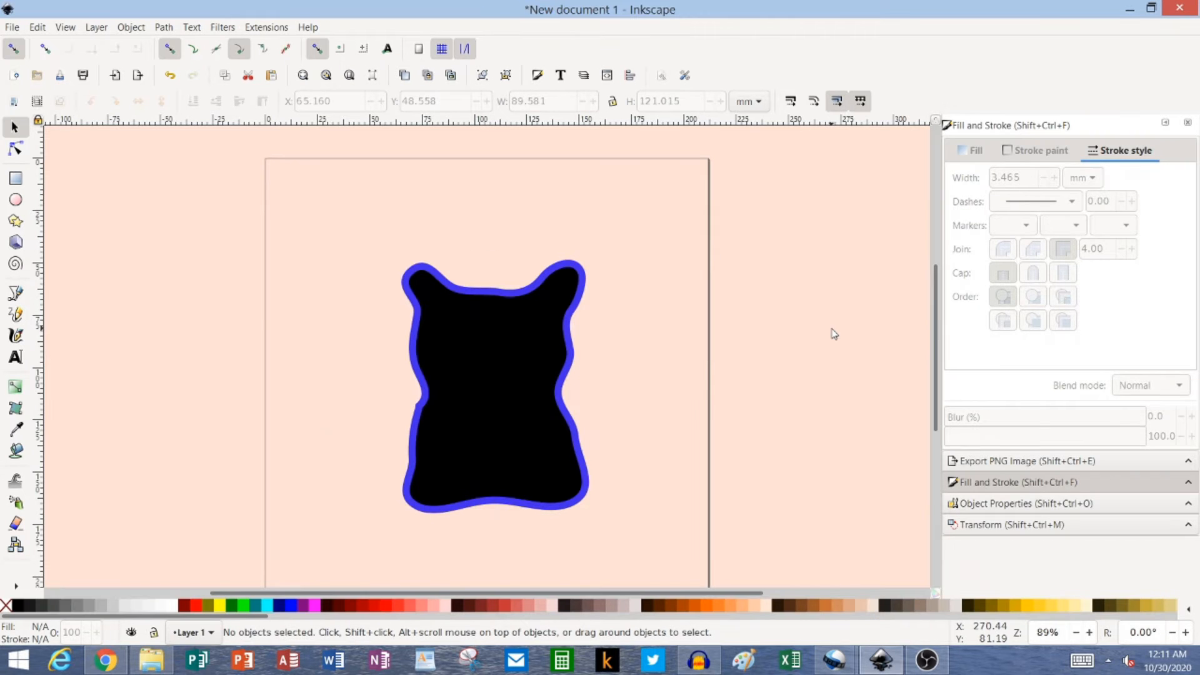
Draw a text frame beneath the cat silhouette across most of the page width and set its font to Aqua Script
scroll(936, 360, "down", 3)
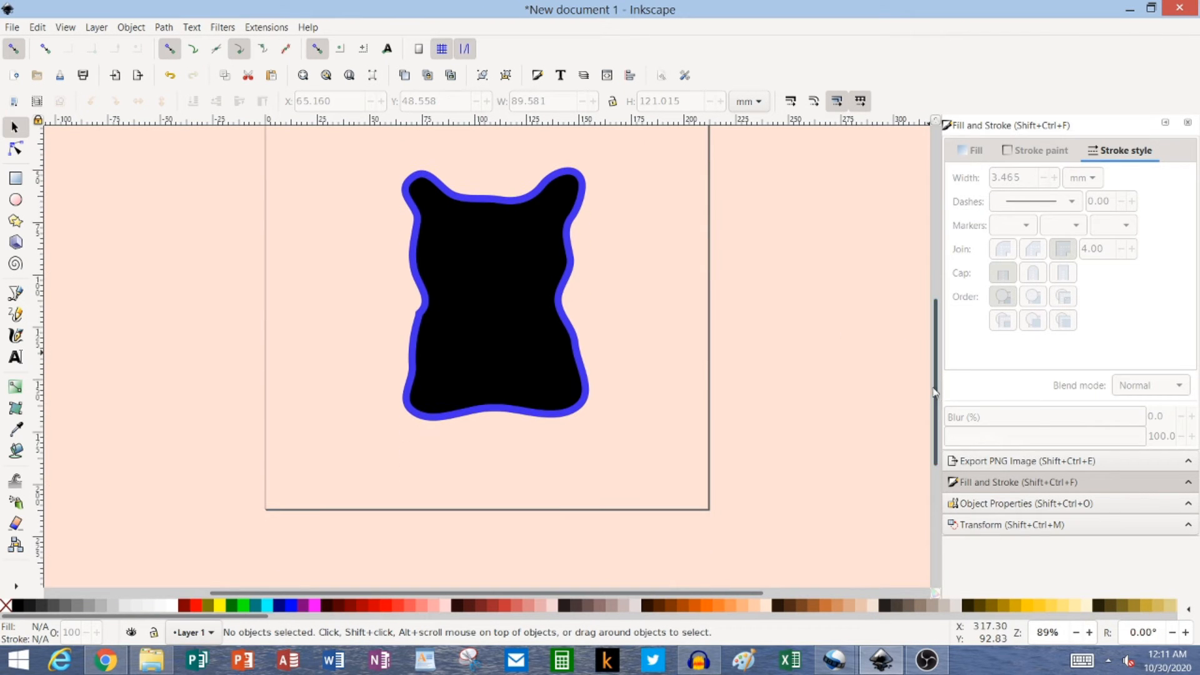
left_click(16, 358)
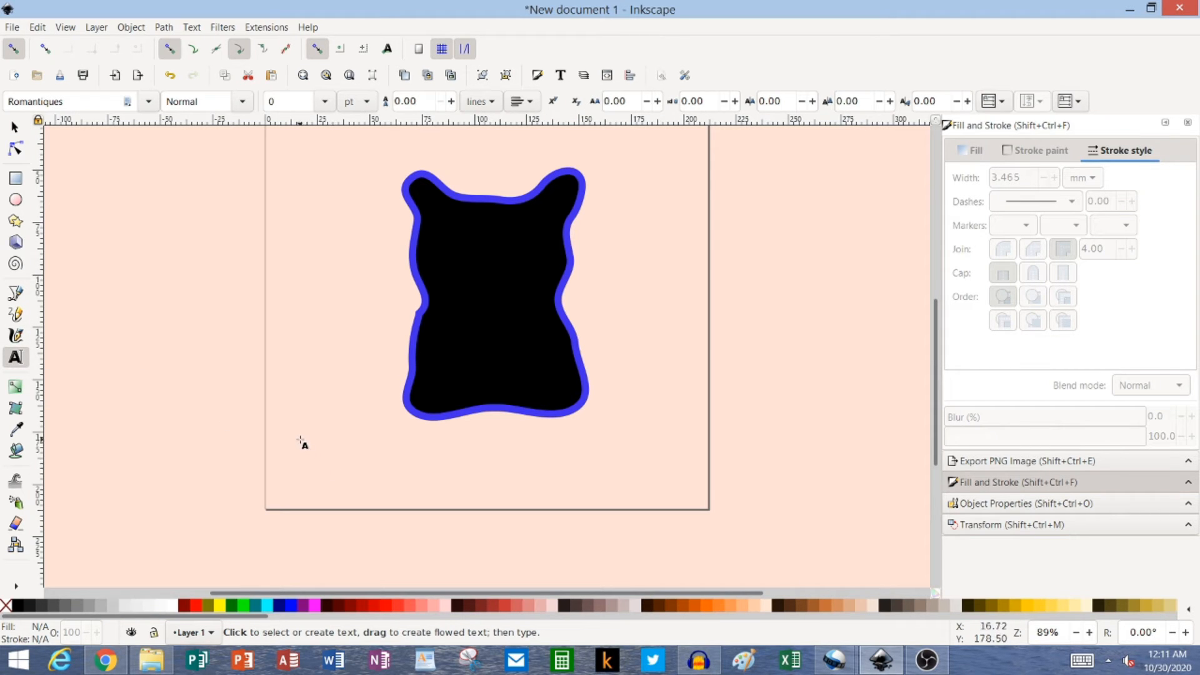
left_click_drag(293, 423, 695, 497)
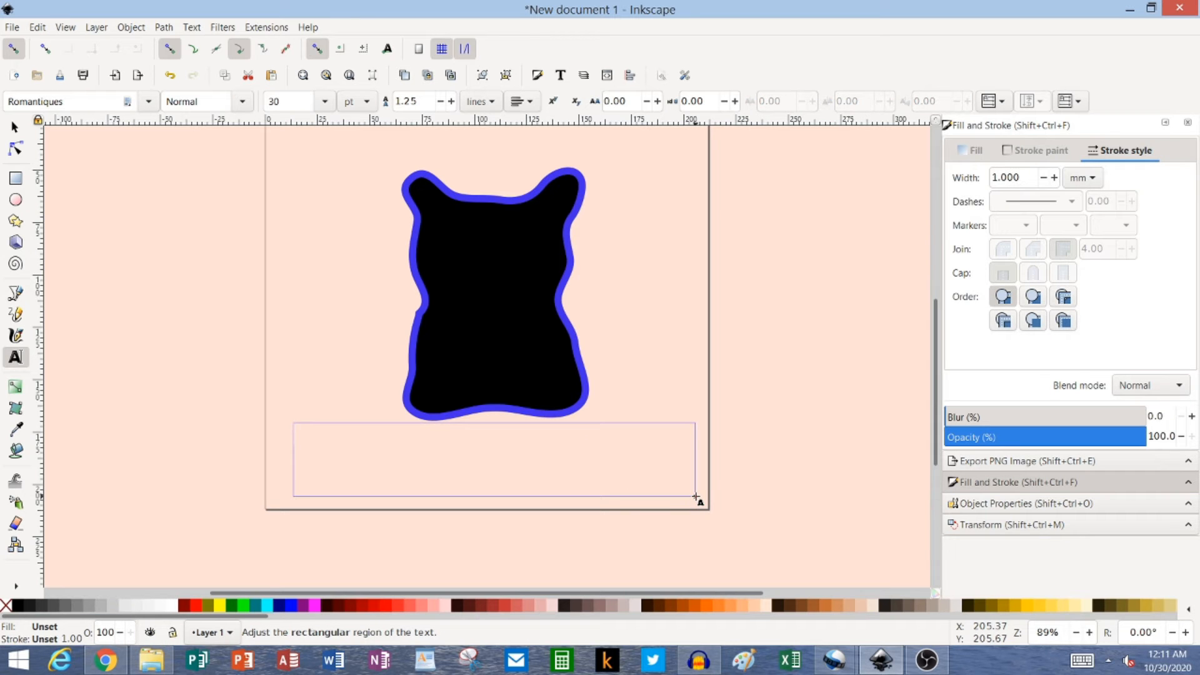
left_click(150, 103)
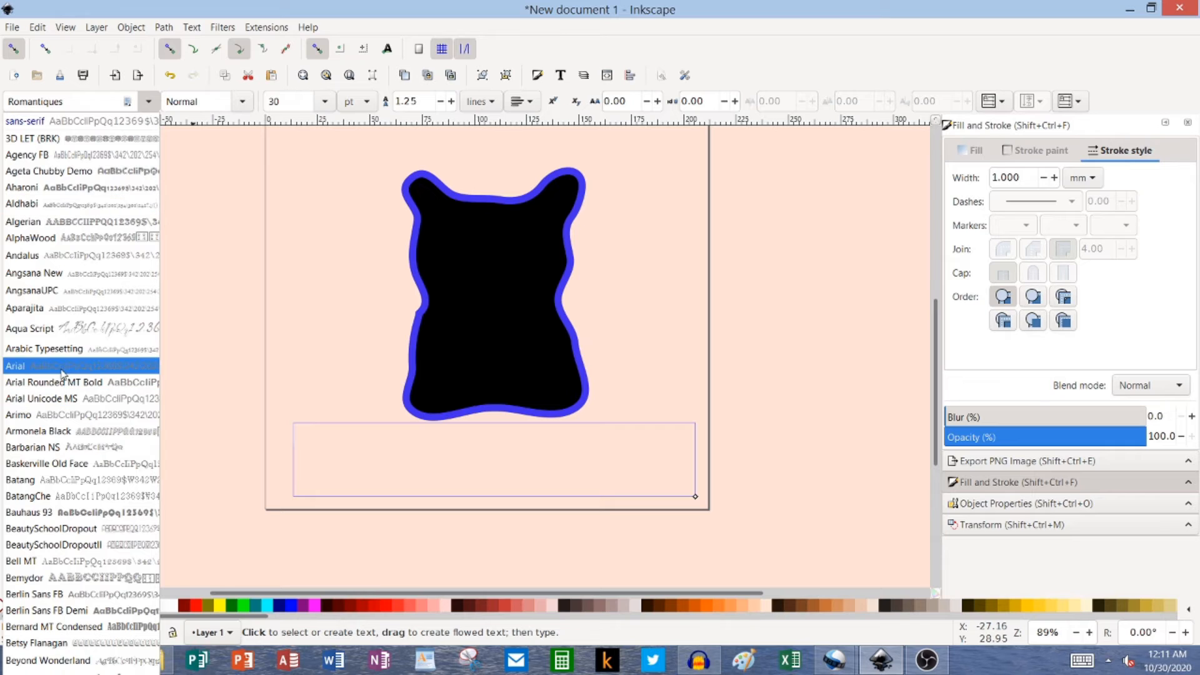
left_click(65, 336)
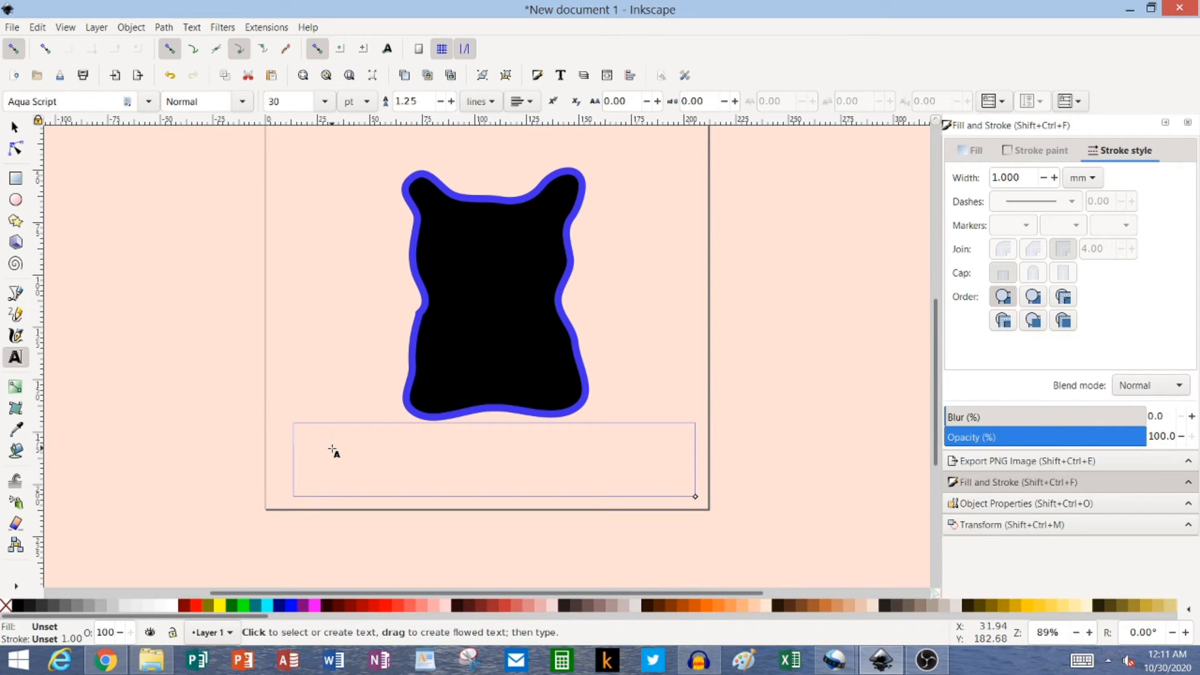
Enter the text "Fancy cat Productions" in the frame beneath the cat
type("l")
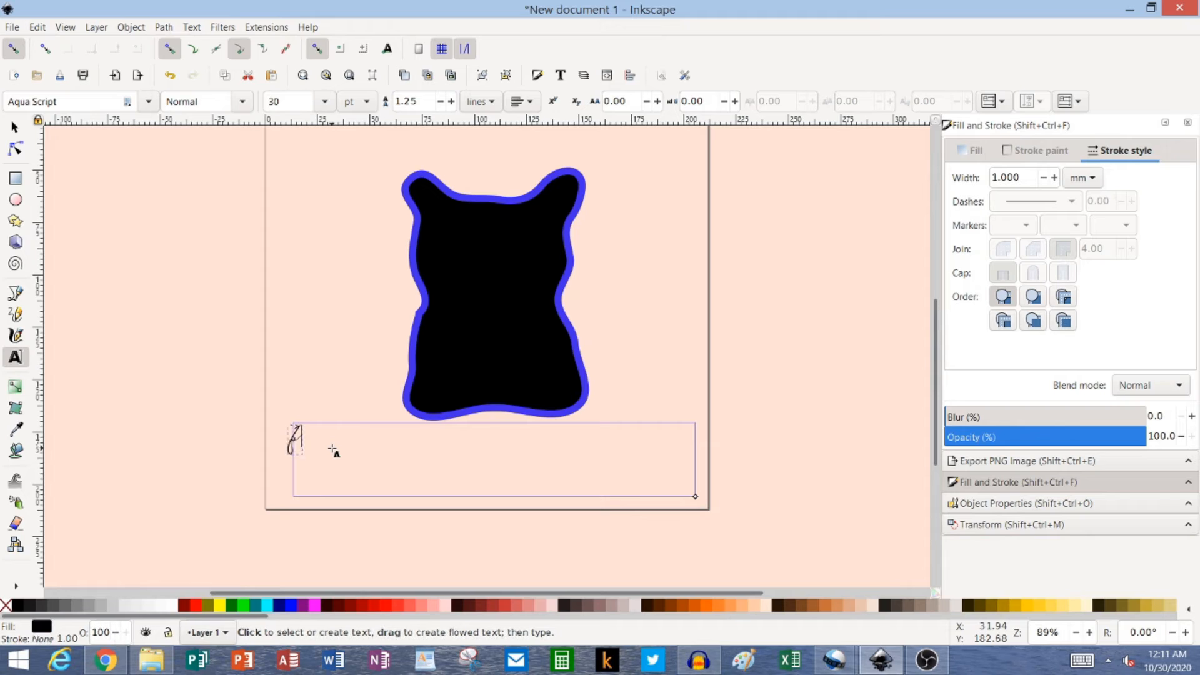
key("BackSpace")
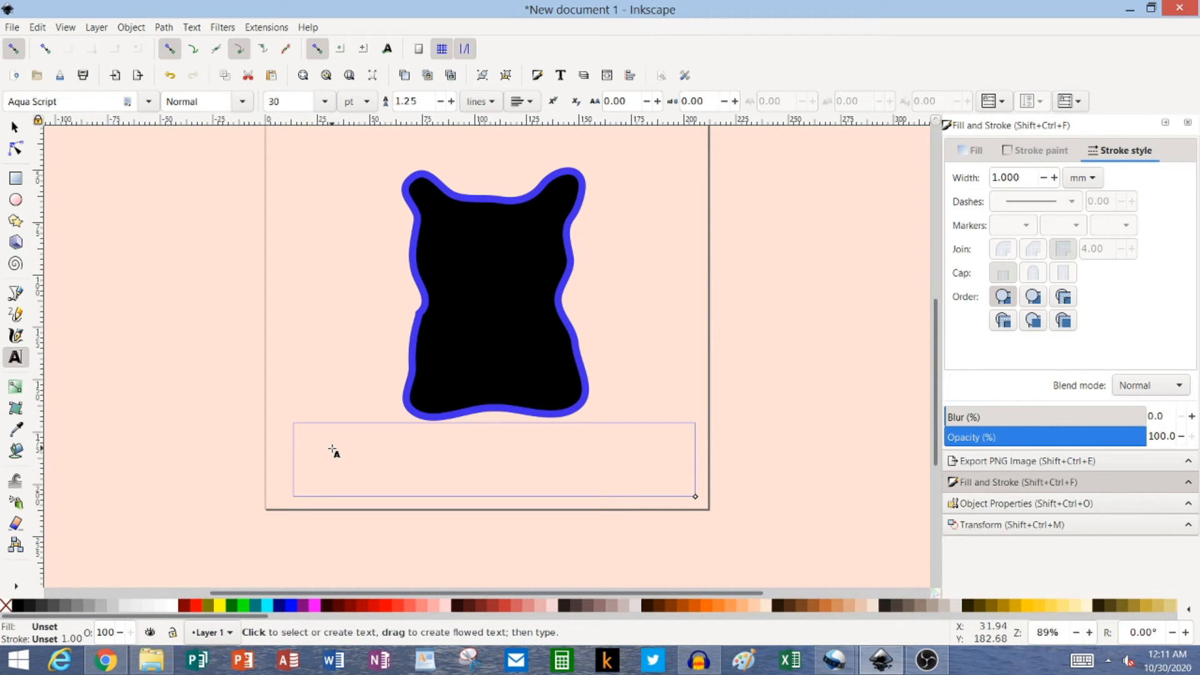
type("Fancy cat")
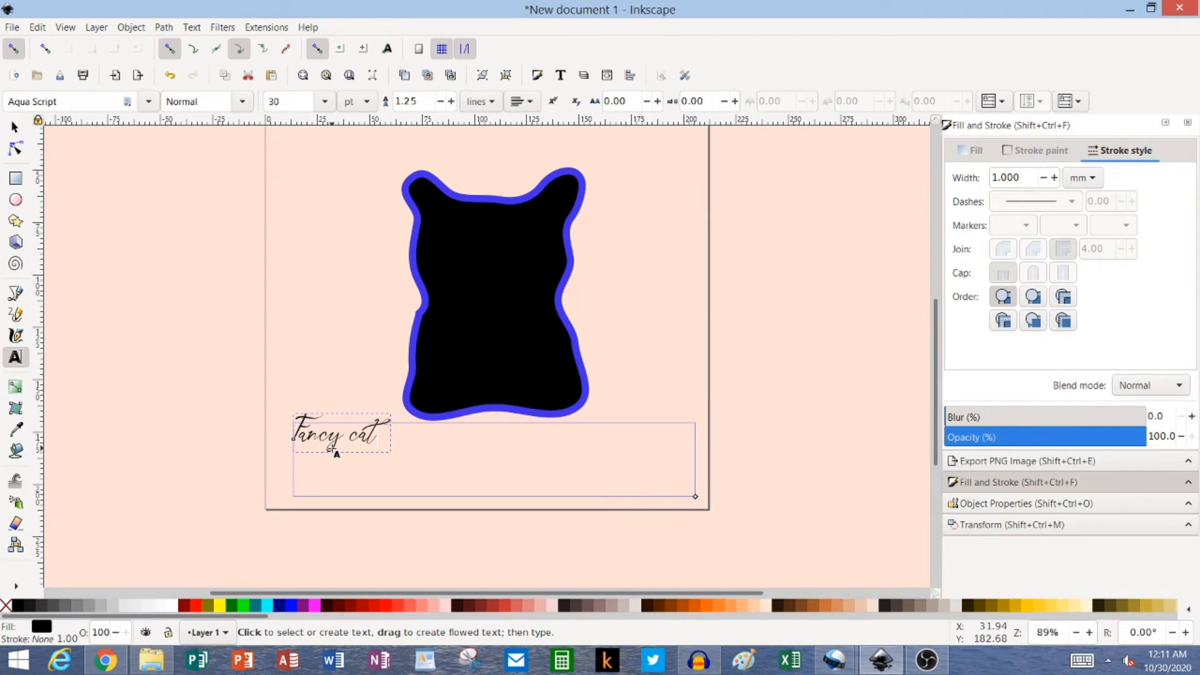
type(" Productions")
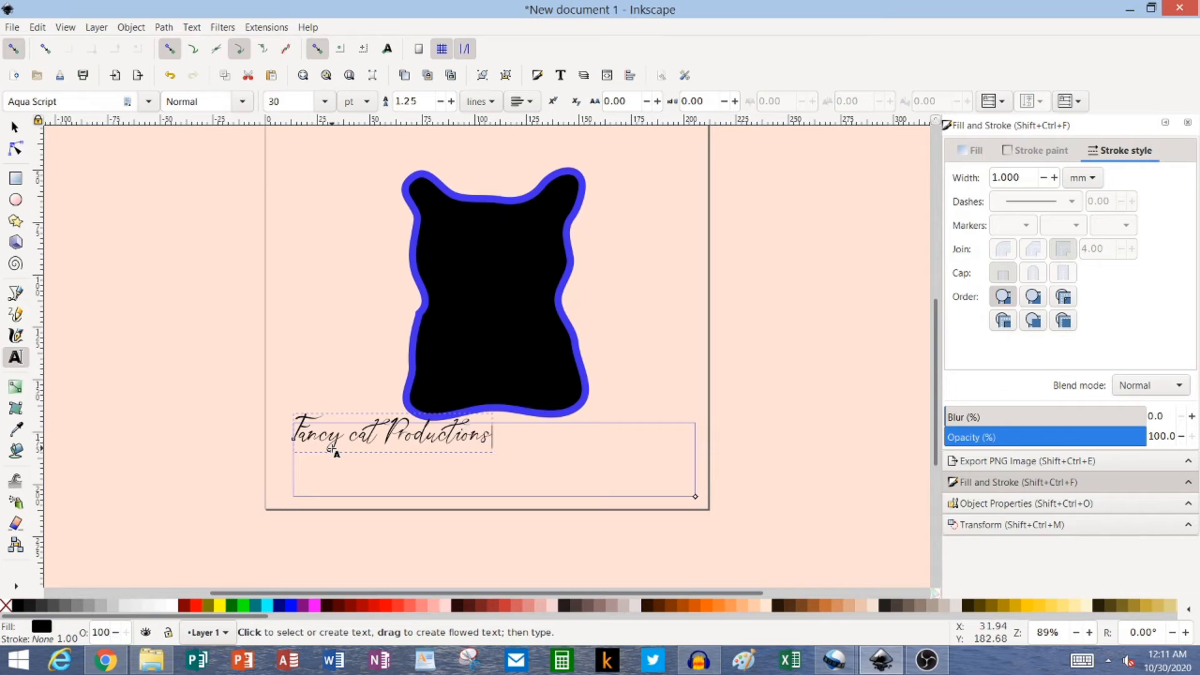
Enlarge the "Fancy cat Productions" text to about 186 x 36 mm and centre it beneath the cat silhouette
key("ctrl+a")
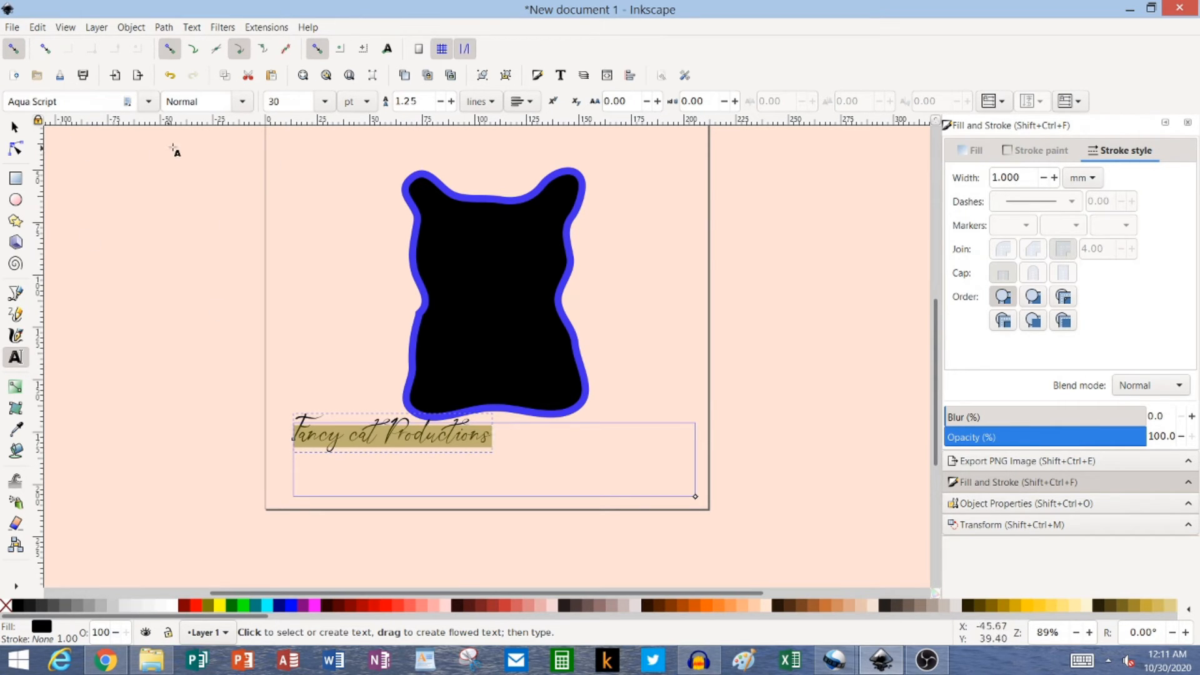
left_click(13, 129)
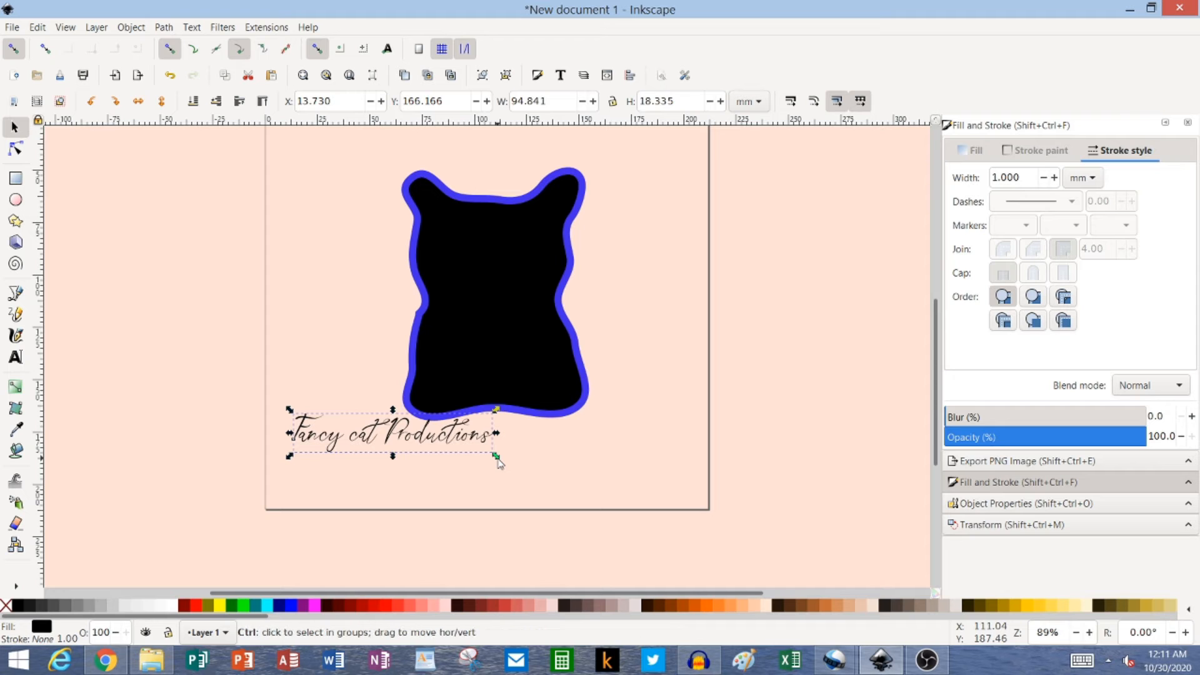
left_click_drag(497, 458, 689, 533)
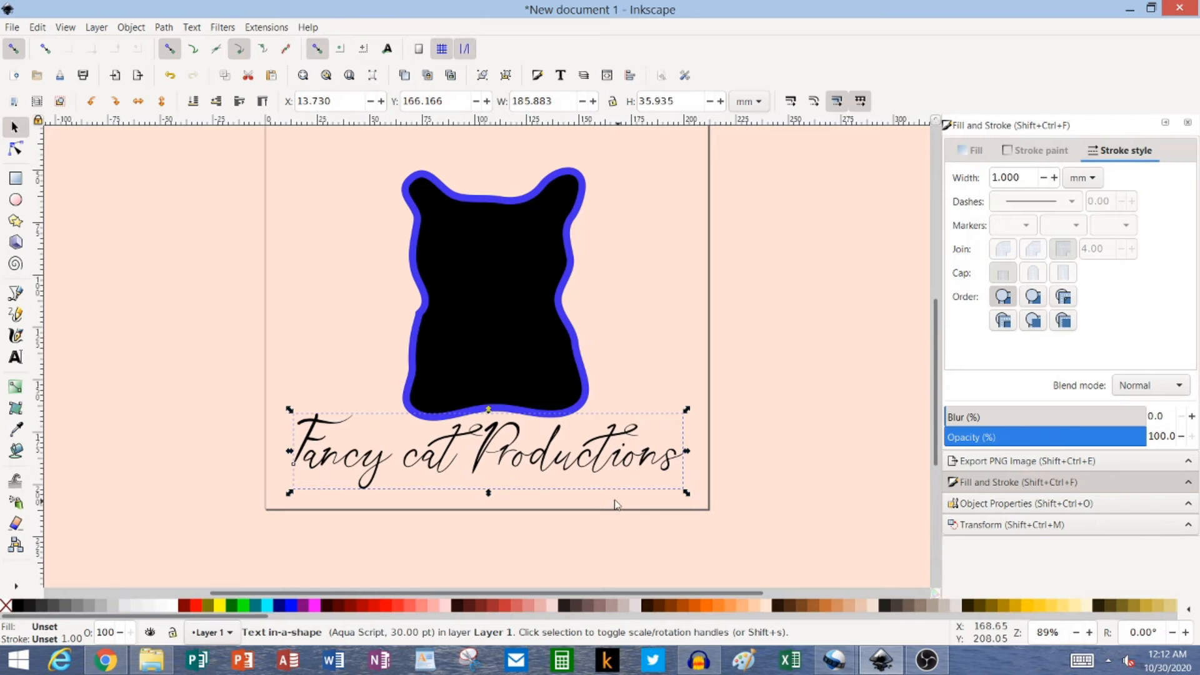
left_click_drag(592, 463, 609, 472)
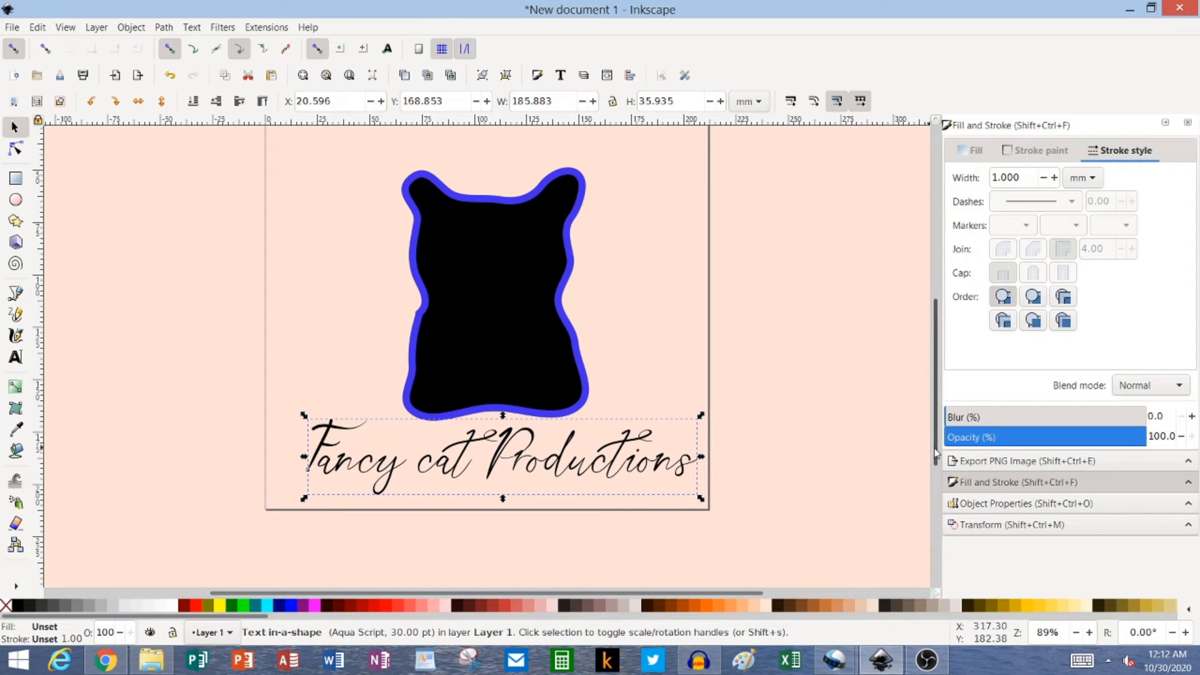
left_click_drag(938, 450, 936, 430)
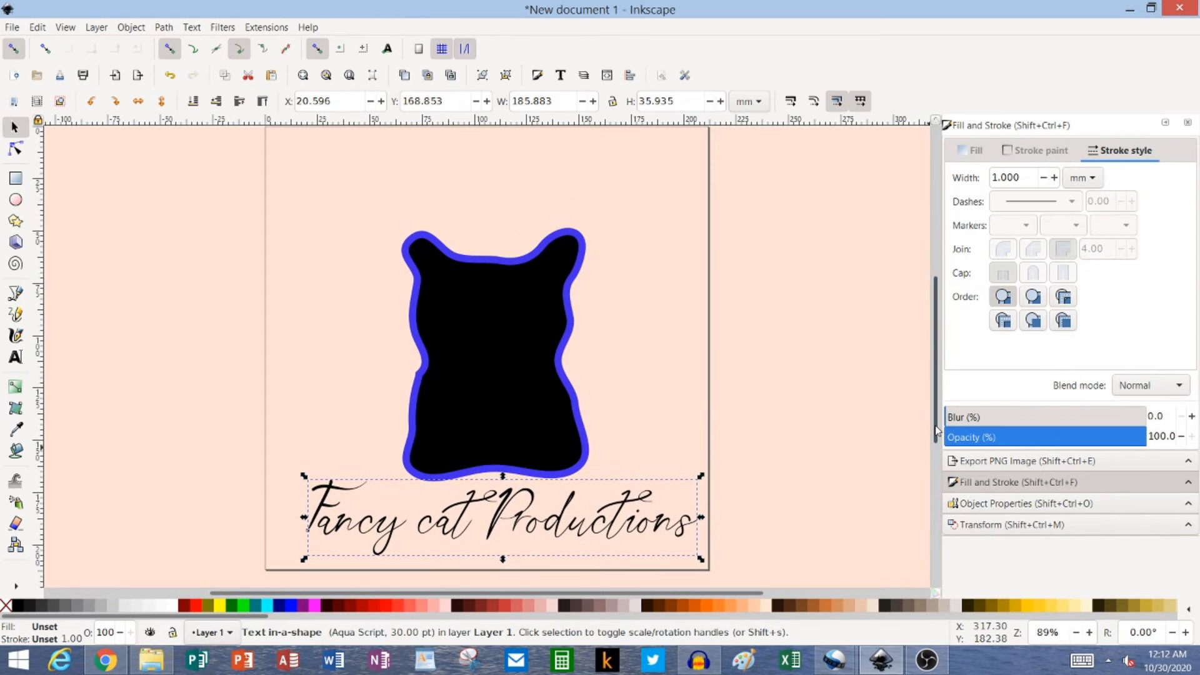
Switch to Chrome and open the My Block's Strongest Man Spreadshirt shop in a new tab
key("alt+Tab")
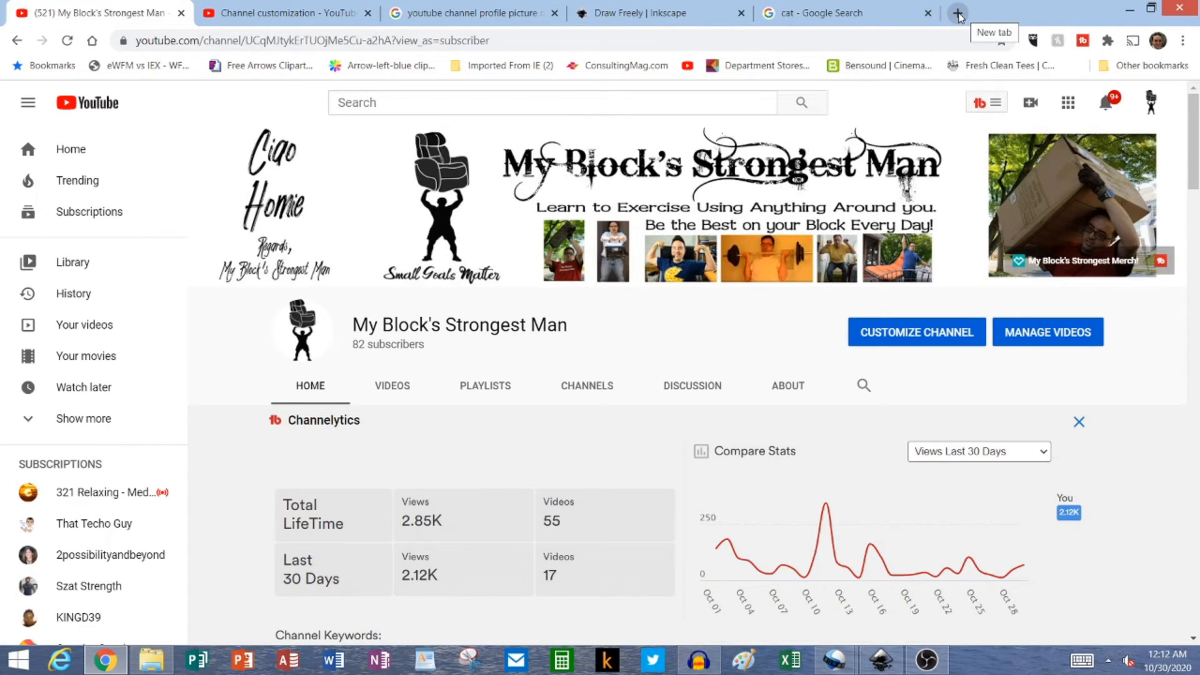
left_click(959, 14)
type("spreadshirt.com")
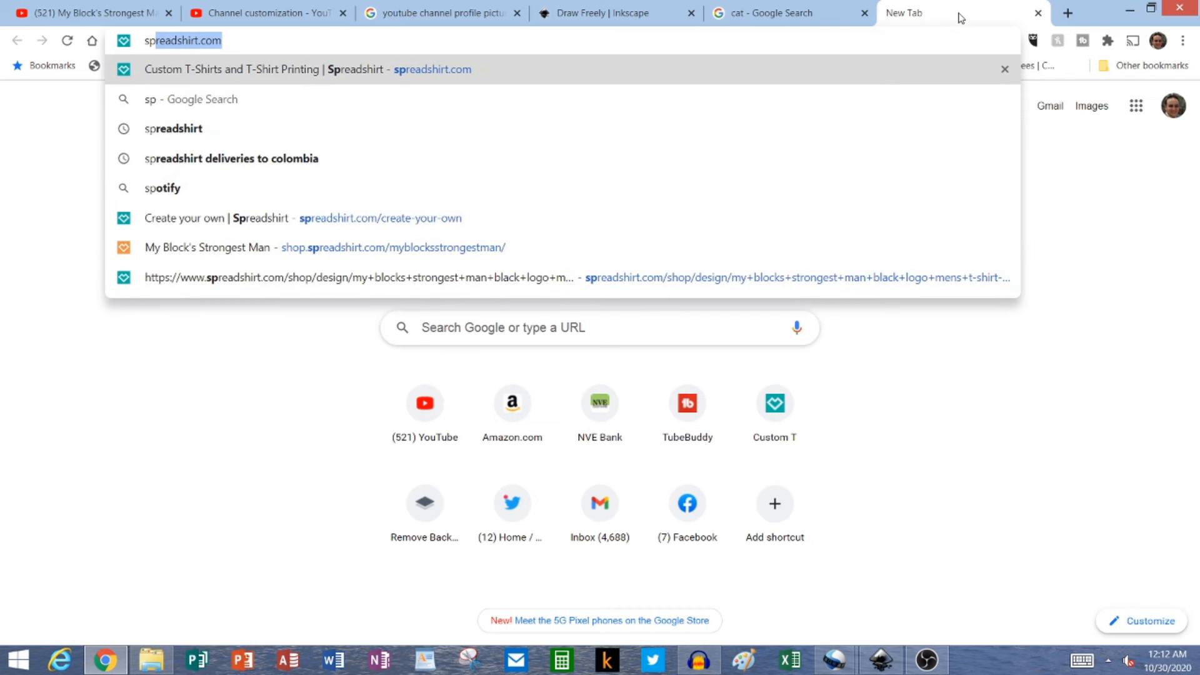
left_click(403, 248)
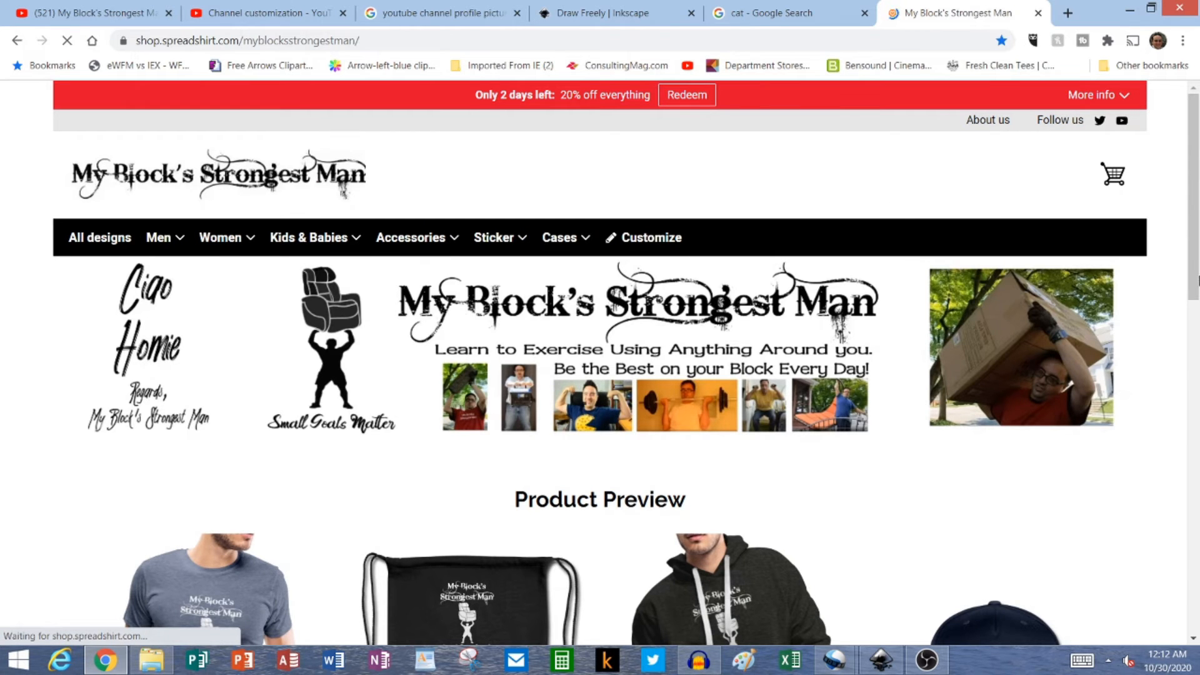
Look through the shop's product preview and its All designs page for design examples
scroll(1190, 300, "down", 4)
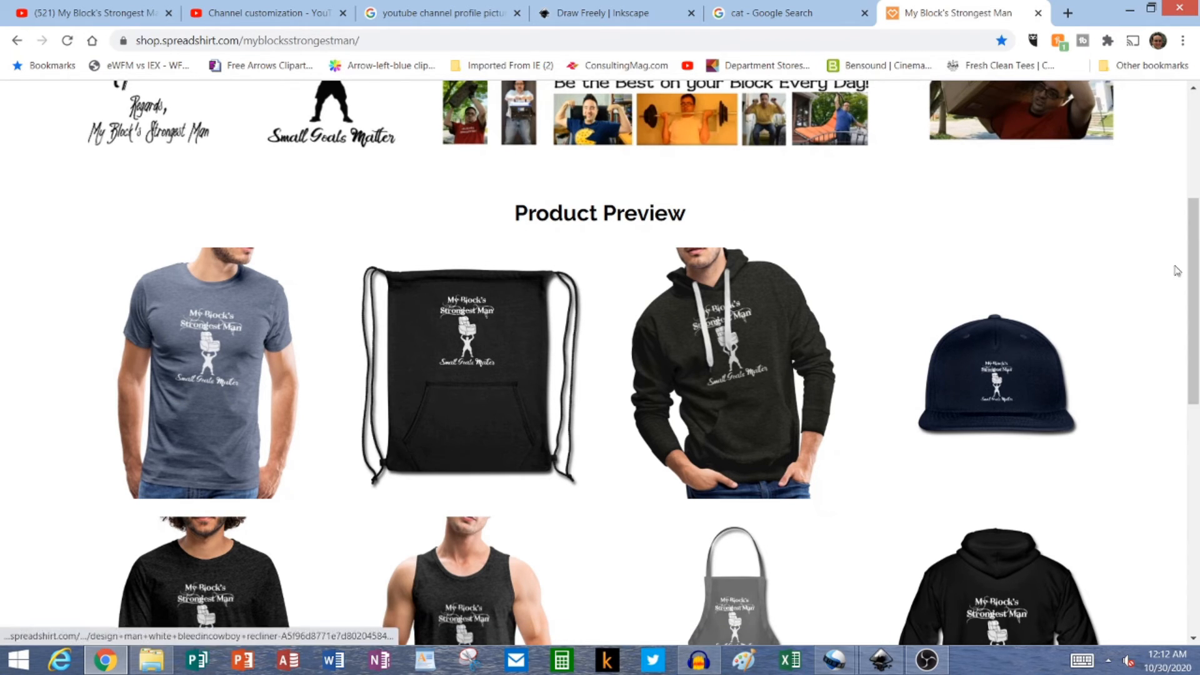
left_click_drag(1194, 275, 1186, 149)
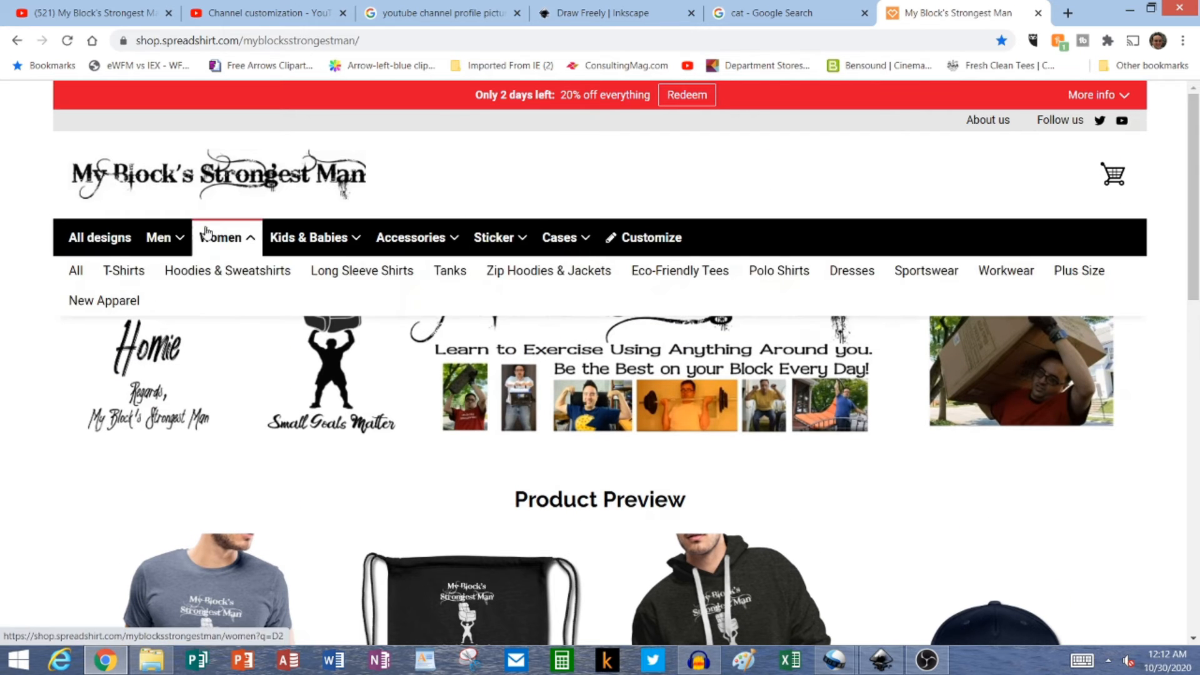
left_click(111, 242)
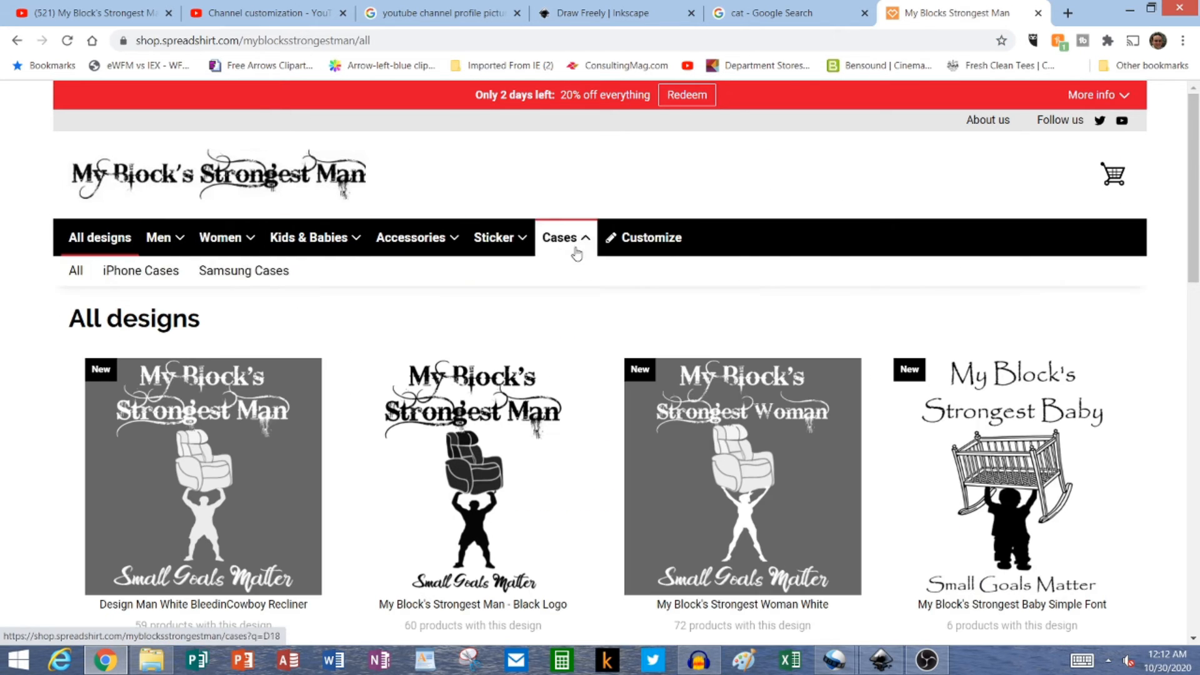
left_click_drag(1194, 220, 1199, 305)
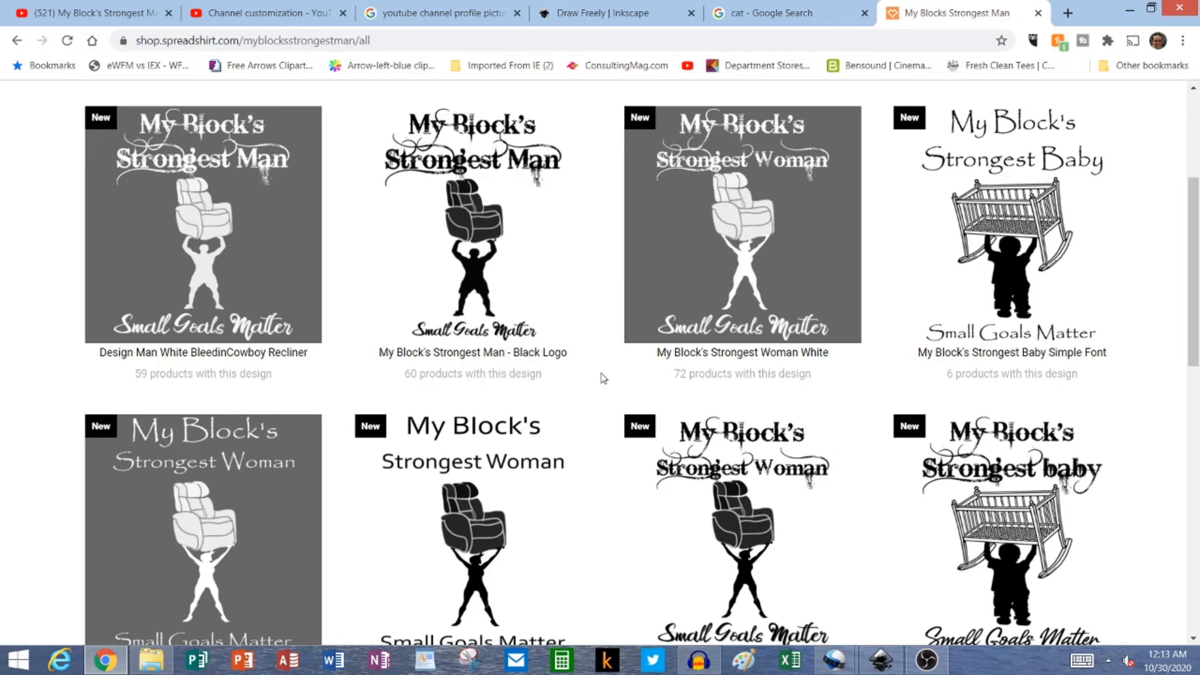
Switch back to Inkscape and move the "Fancy cat Productions" text above the cat silhouette
key("alt+Tab")
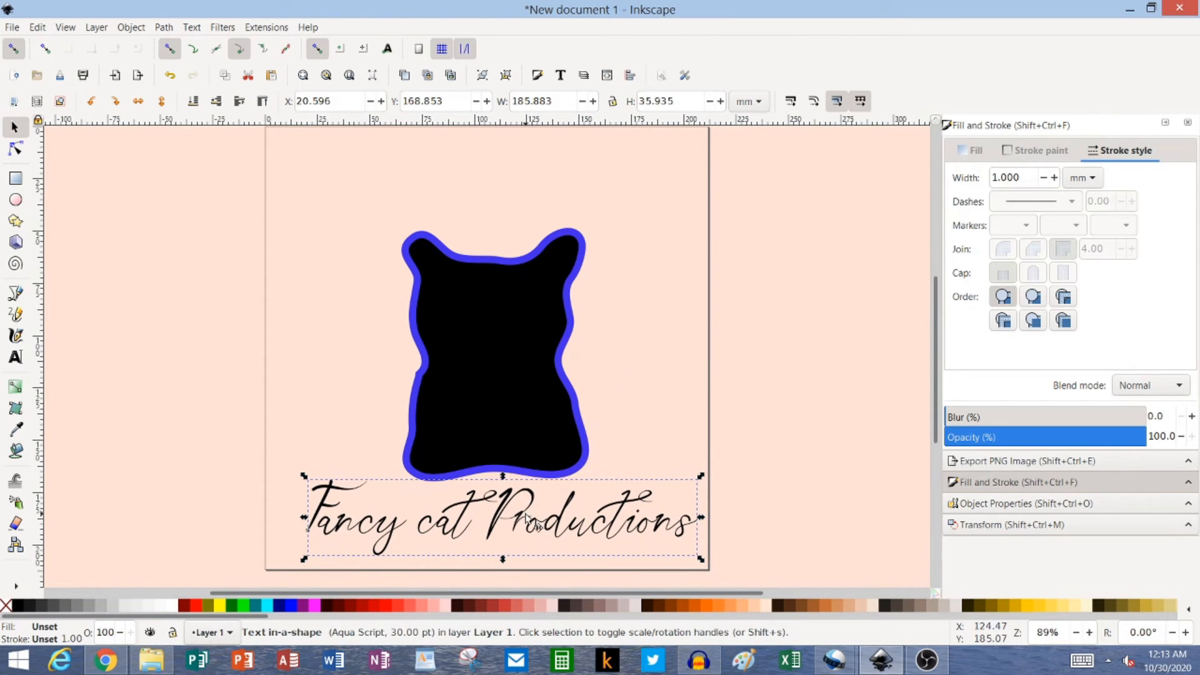
left_click_drag(525, 515, 525, 157)
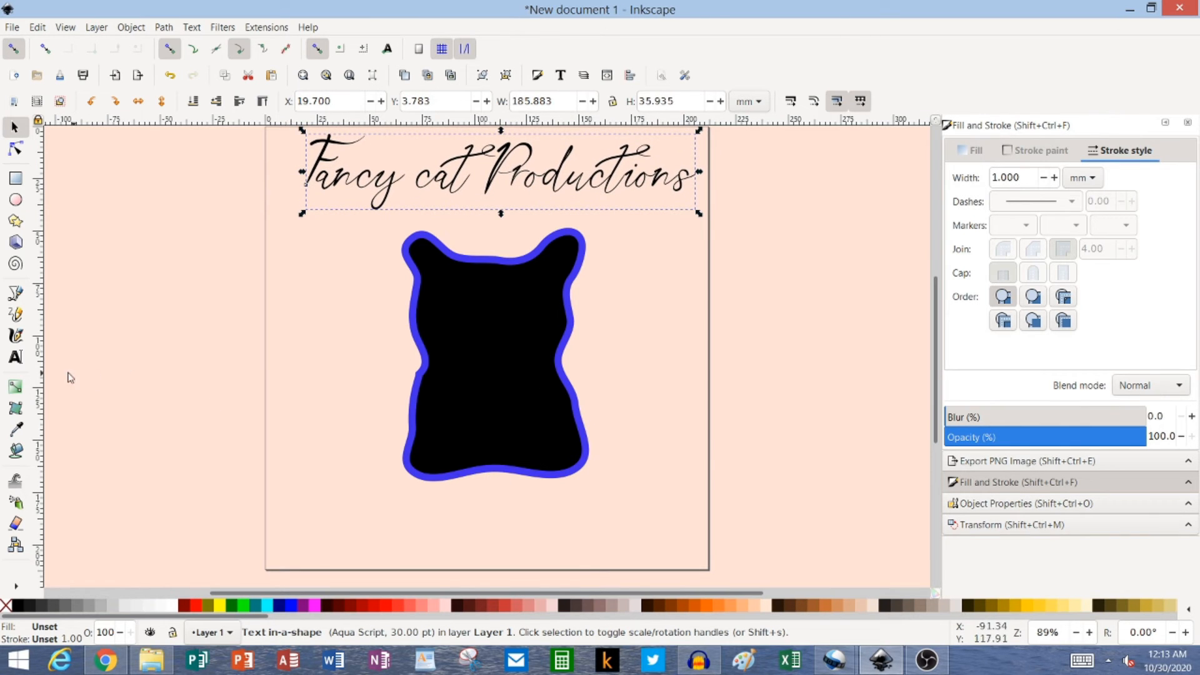
Draw a text frame beneath the cat silhouette and enter "all cats are cool" in it
left_click(16, 357)
left_click_drag(332, 487, 669, 556)
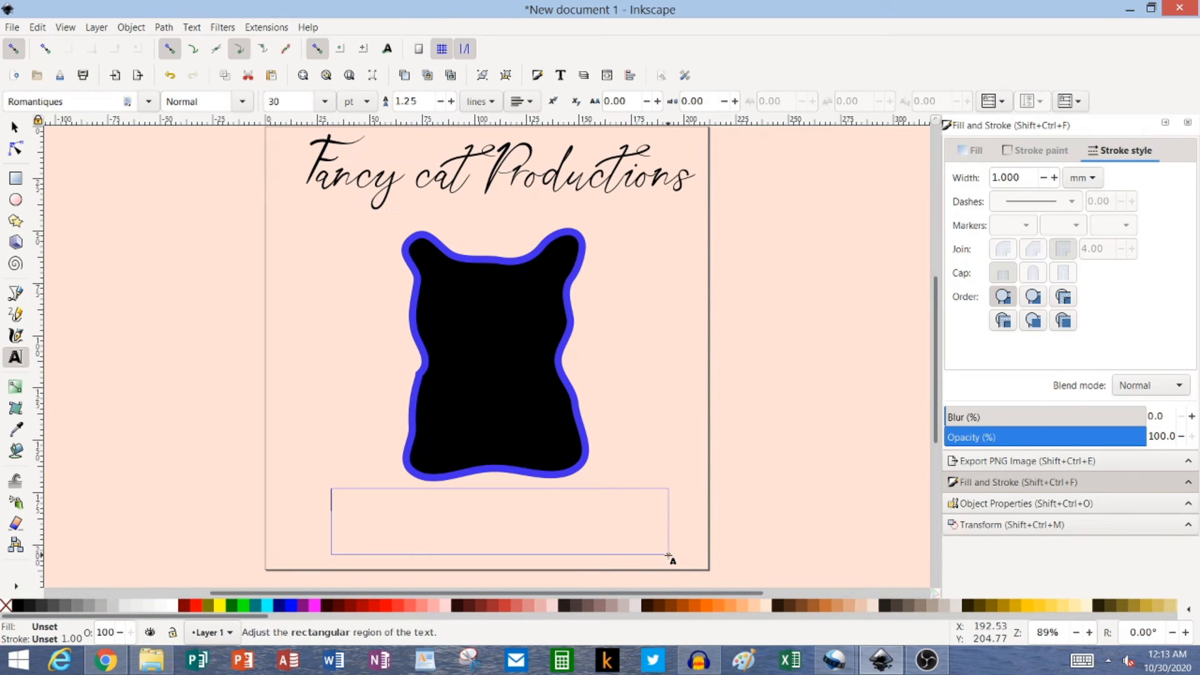
type("ALL CAT")
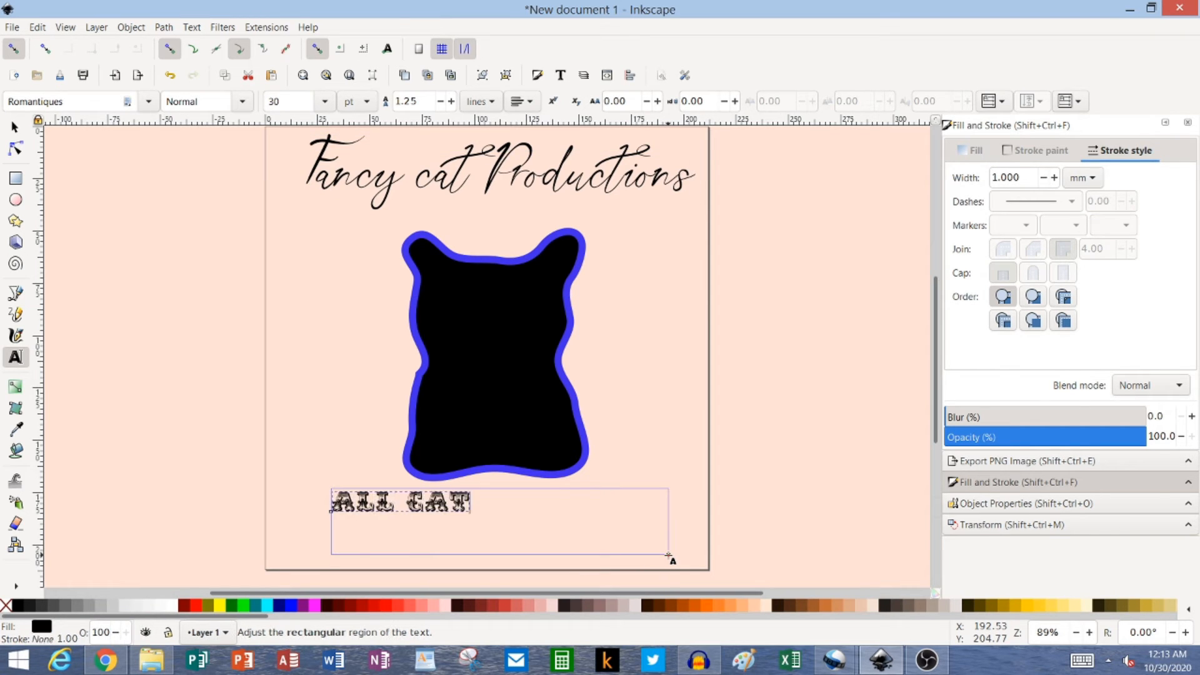
type("S ARE COOL")
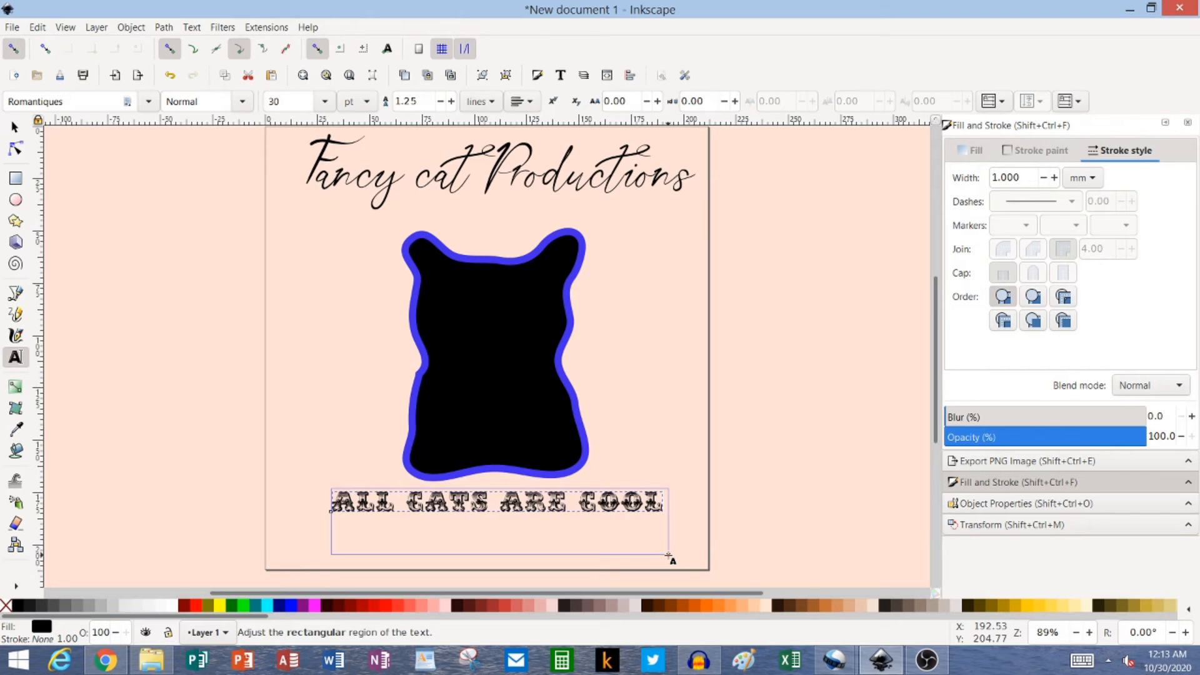
Set the font of the whole "all cats are cool" text to Papyrus
key("ctrl+a")
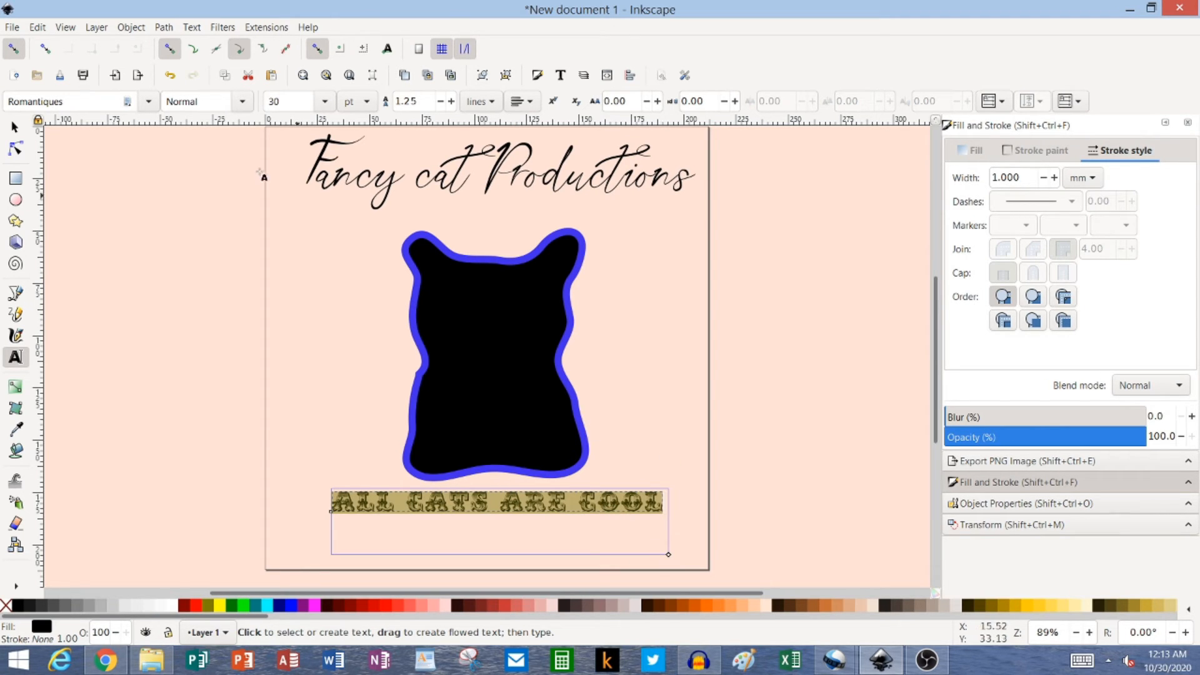
left_click(149, 101)
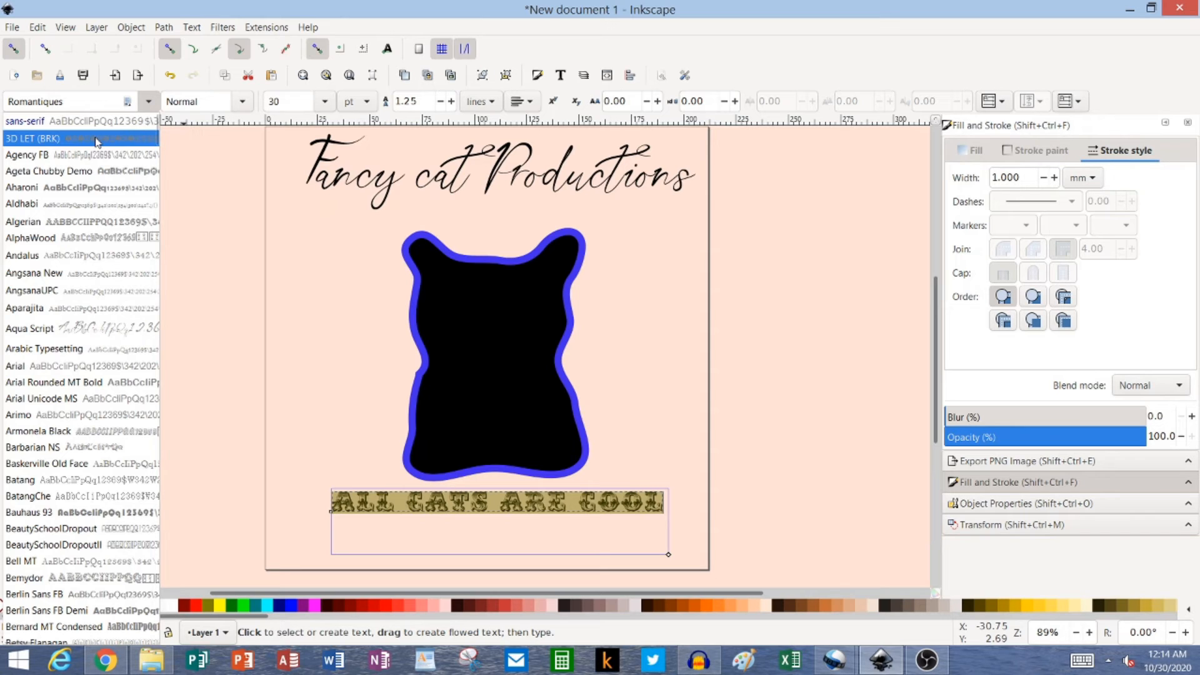
left_click(85, 101)
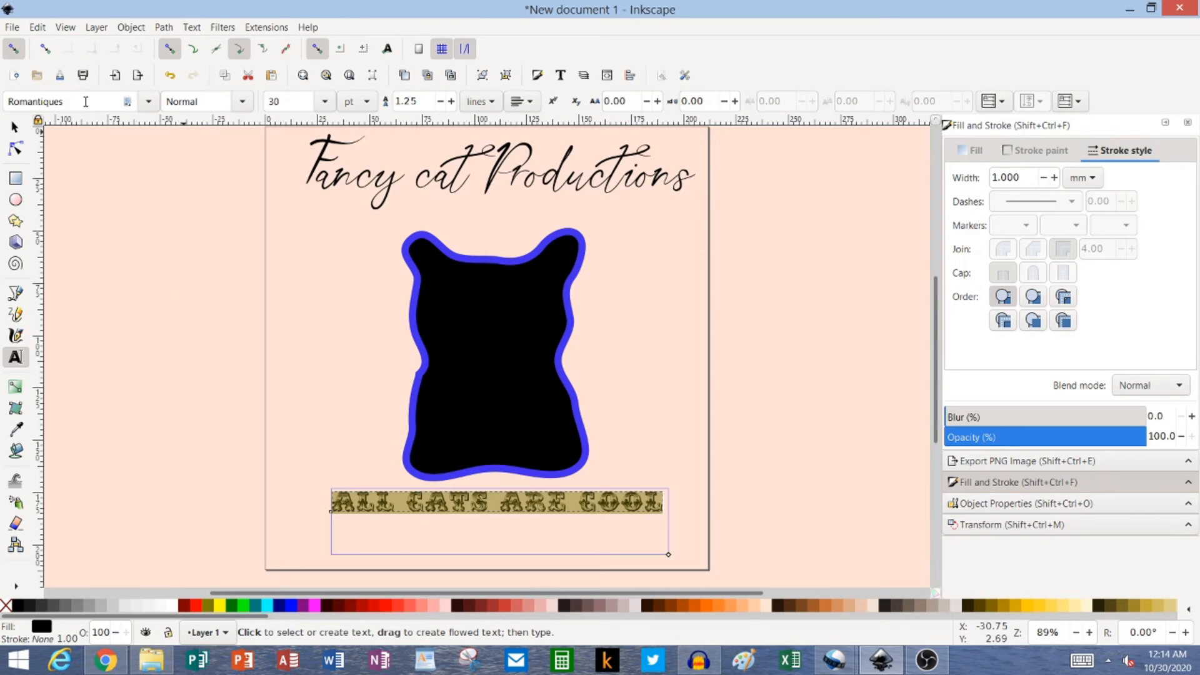
left_click(86, 102)
key("BackSpace")
key("BackSpace")
key("BackSpace")
key("BackSpace")
key("BackSpace")
key("BackSpace")
key("BackSpace")
key("BackSpace")
key("BackSpace")
key("BackSpace")
key("BackSpace")
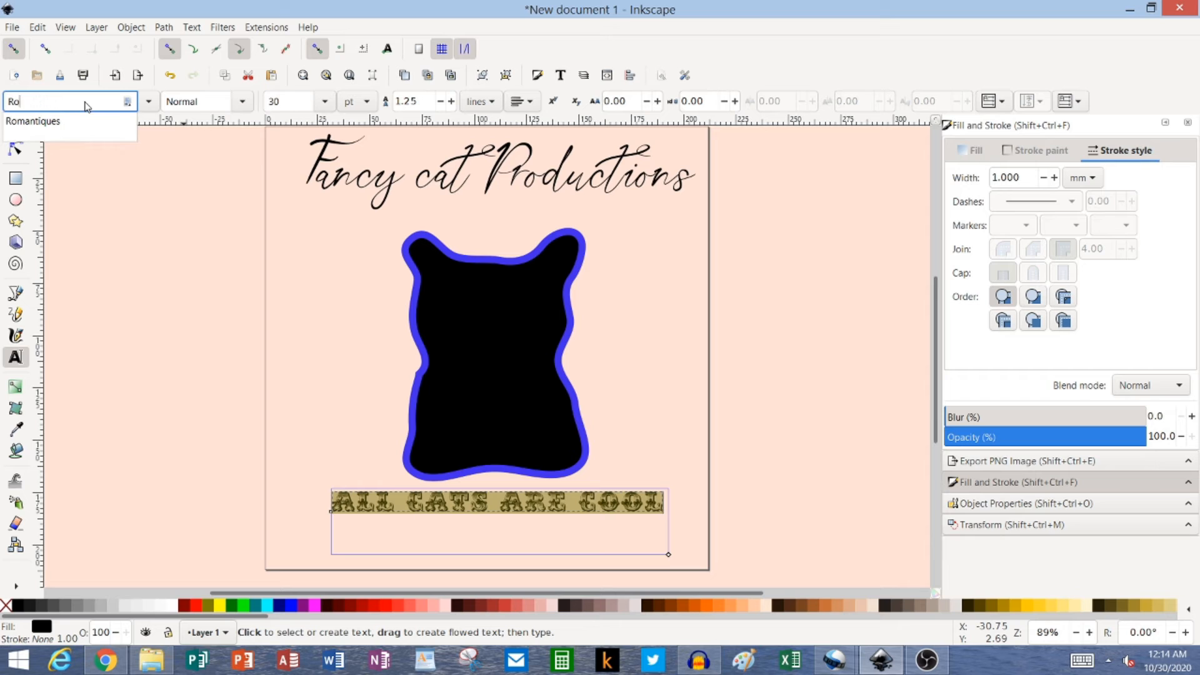
type("pap")
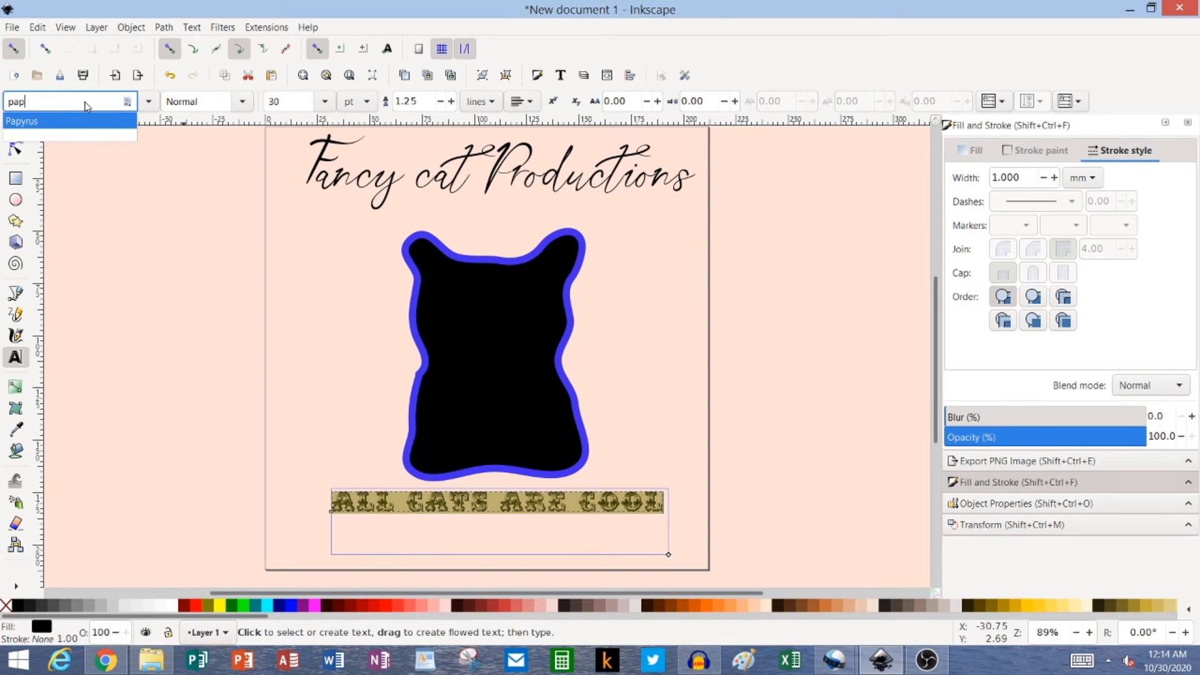
left_click(83, 121)
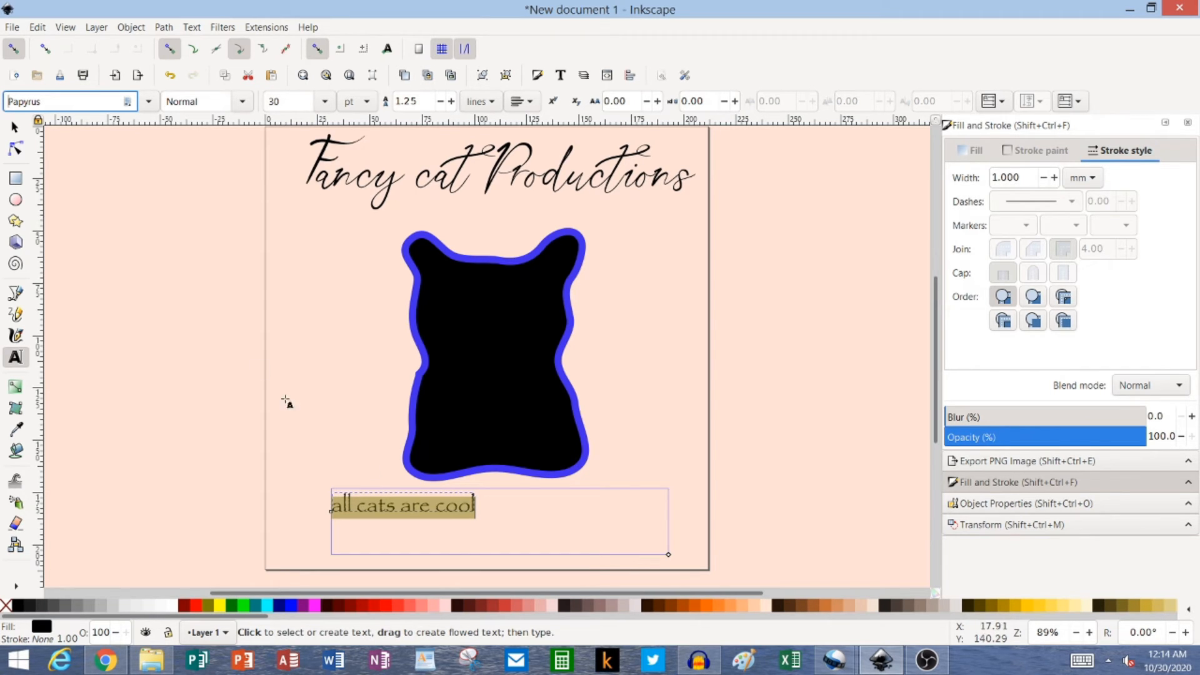
Enlarge the "all cats are cool" text to about 151 x 20 mm and nudge it down to sit between the cat and the page edge
left_click(15, 127)
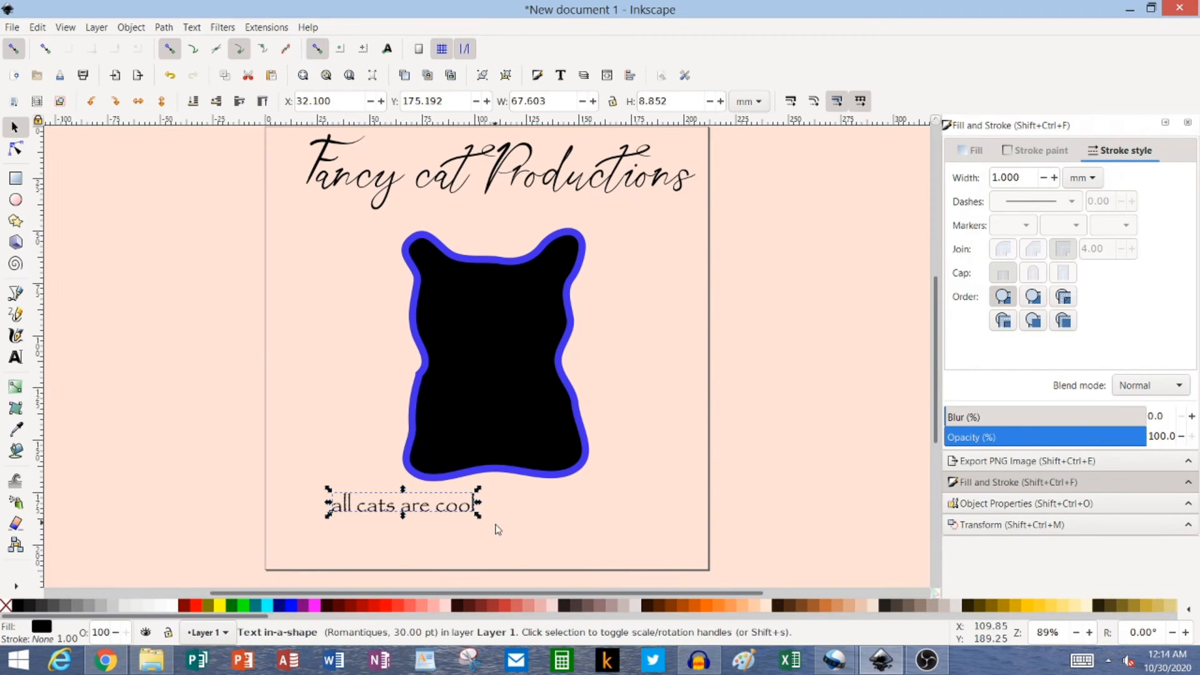
left_click_drag(478, 515, 656, 599)
key("Down")
key("Down")
key("Down")
key("Down")
key("Down")
key("Down")
key("Down")
key("Down")
key("Down")
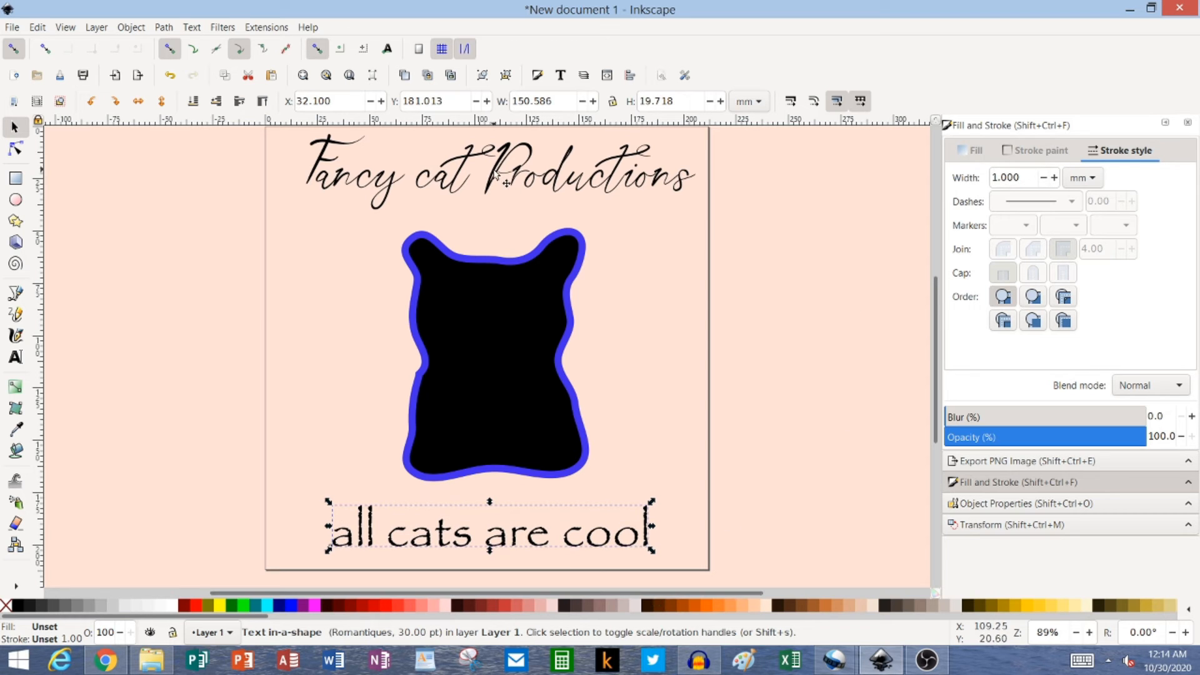
Set the font of the whole "Fancy cat Productions" text to Papyrus
double_click(583, 157)
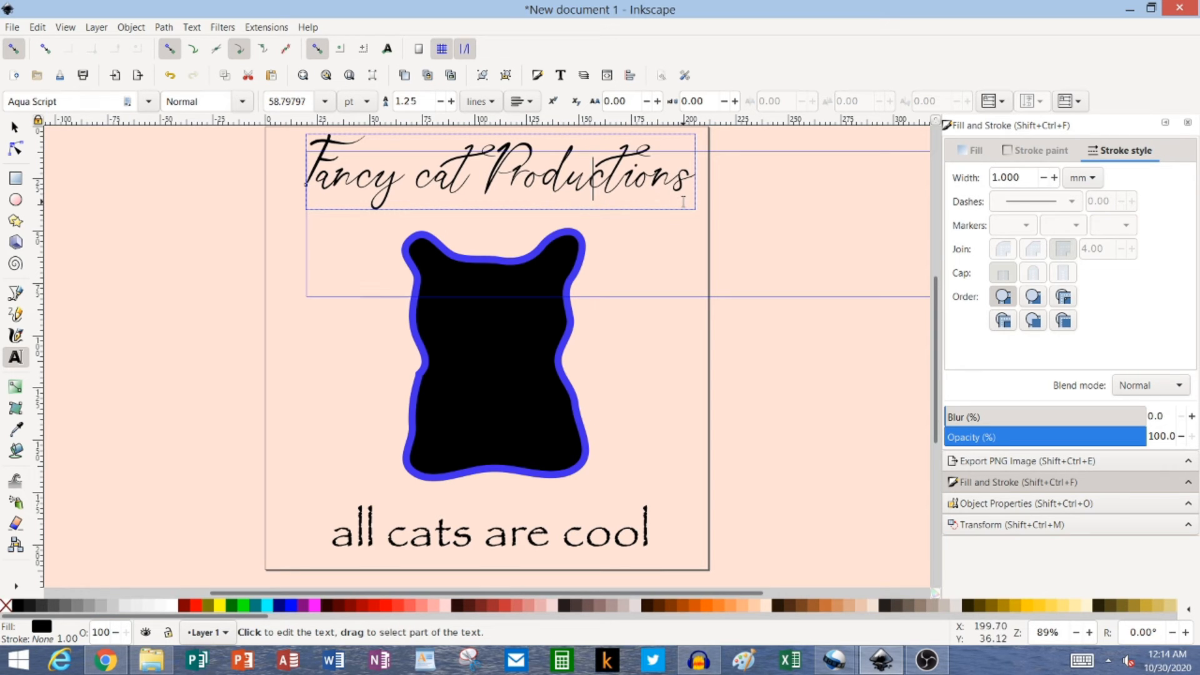
key("ctrl+a")
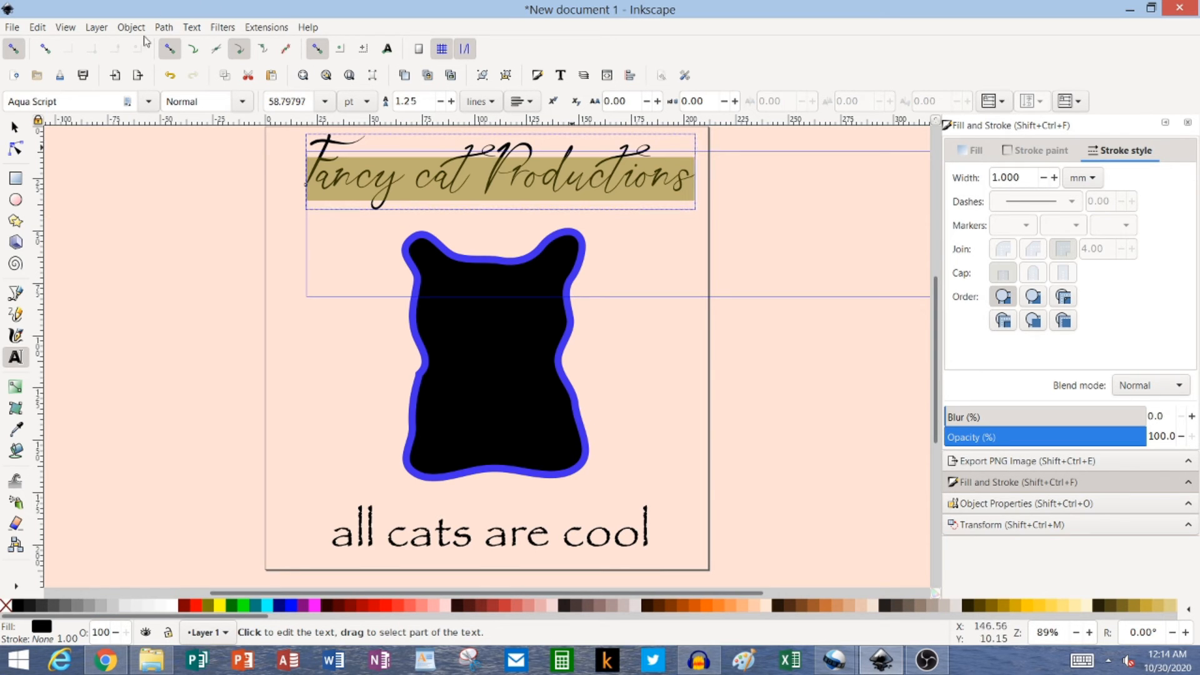
triple_click(91, 105)
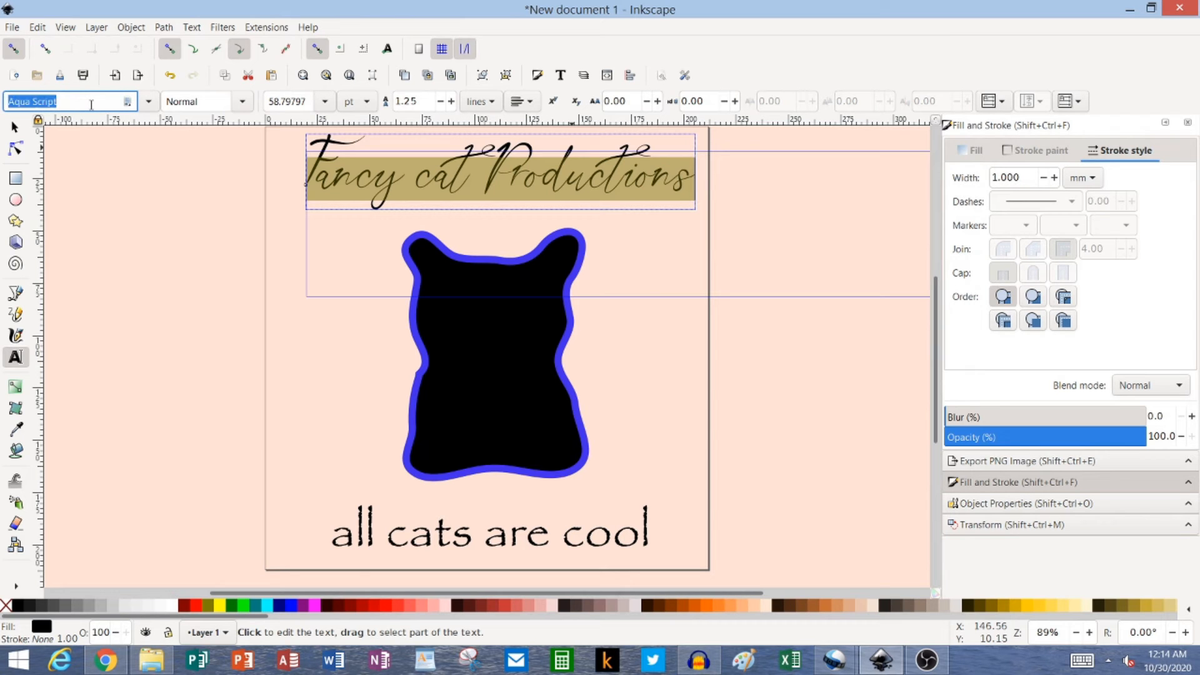
type("papy")
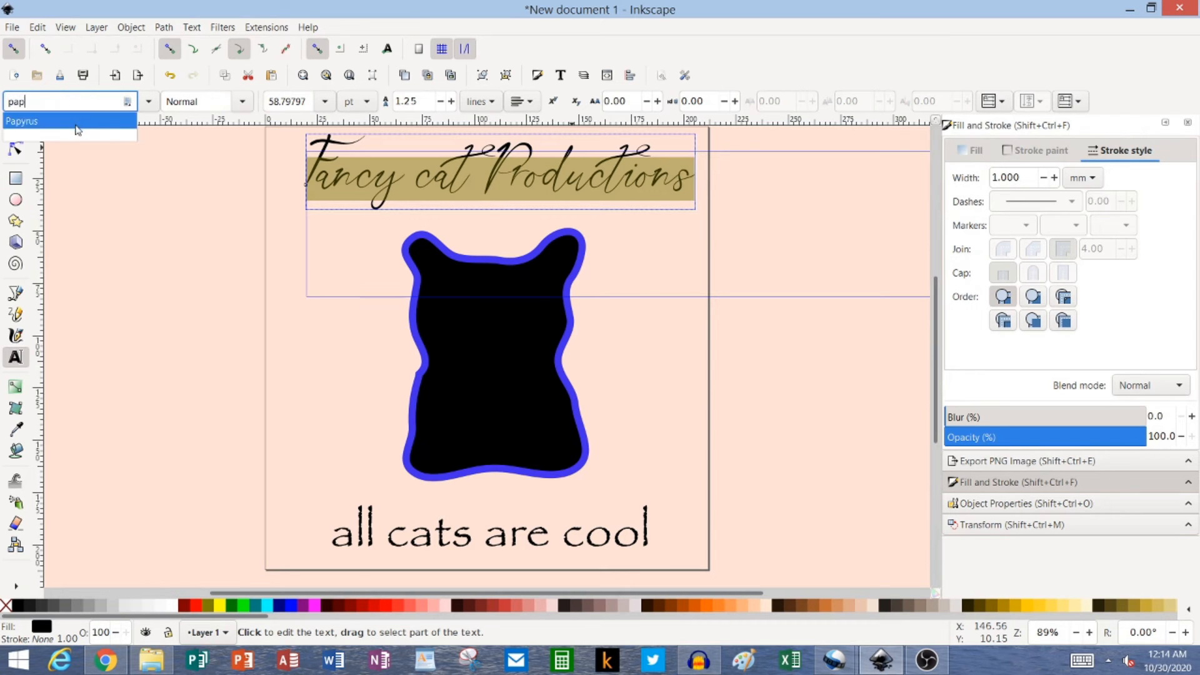
left_click(77, 128)
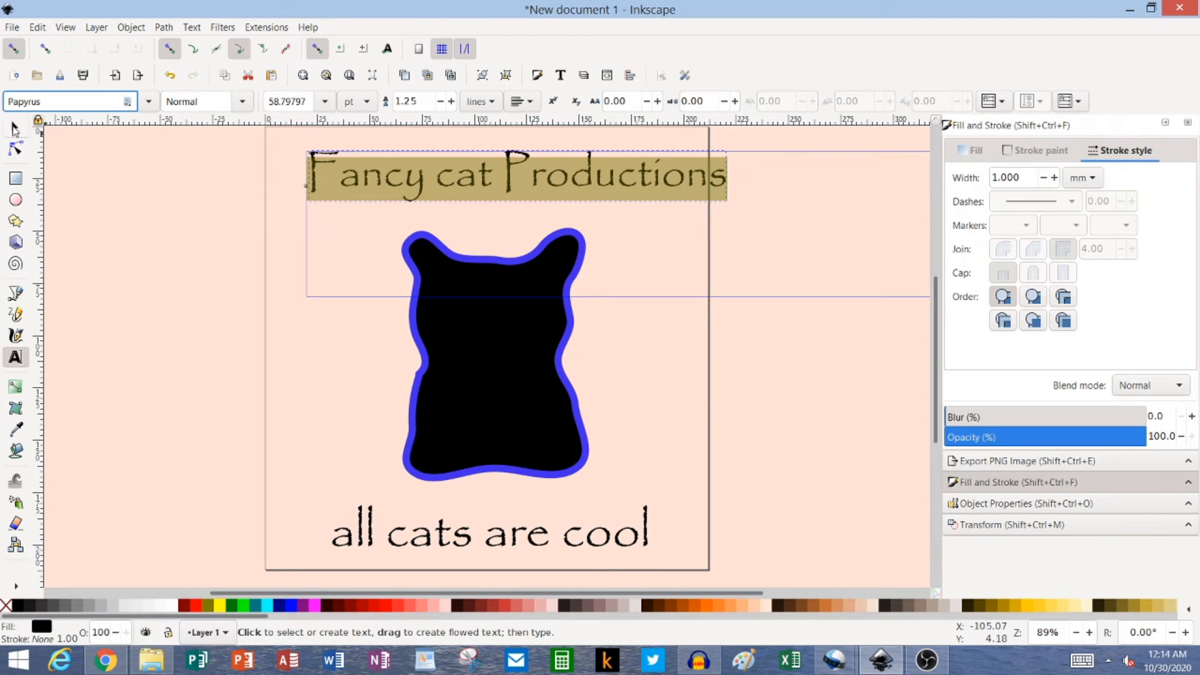
Move the "Fancy cat Productions" text so it fits inside the page width above the cat, and deselect it
left_click(14, 128)
left_click_drag(462, 168, 436, 168)
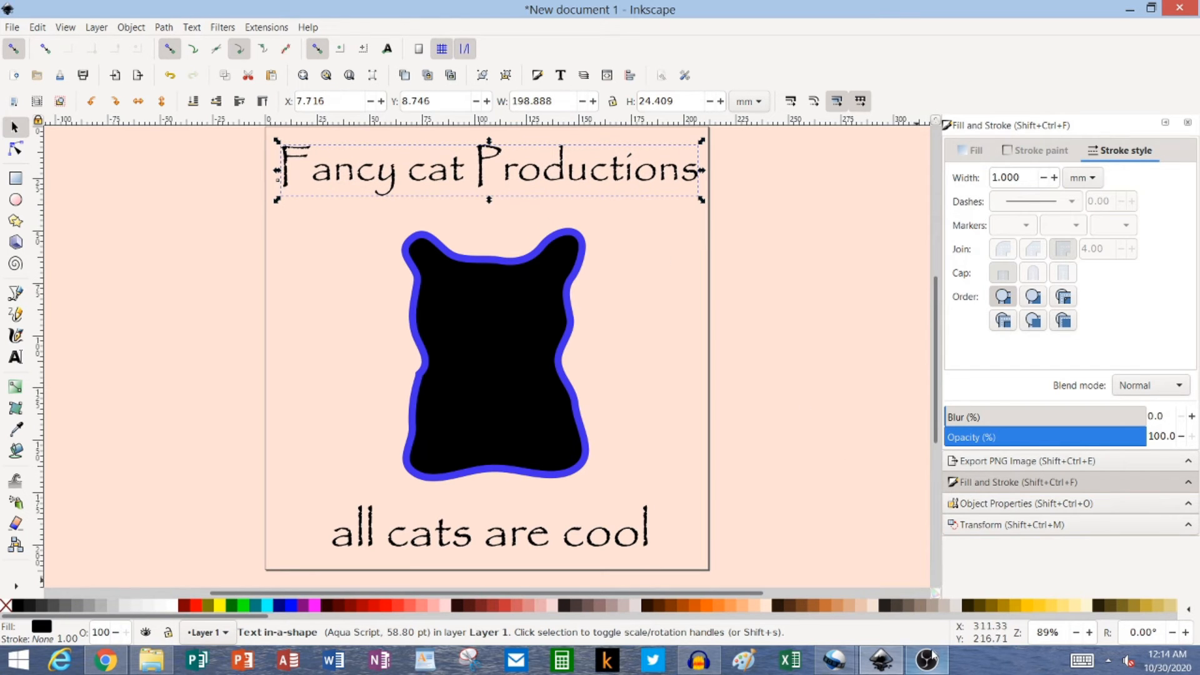
left_click(1076, 632)
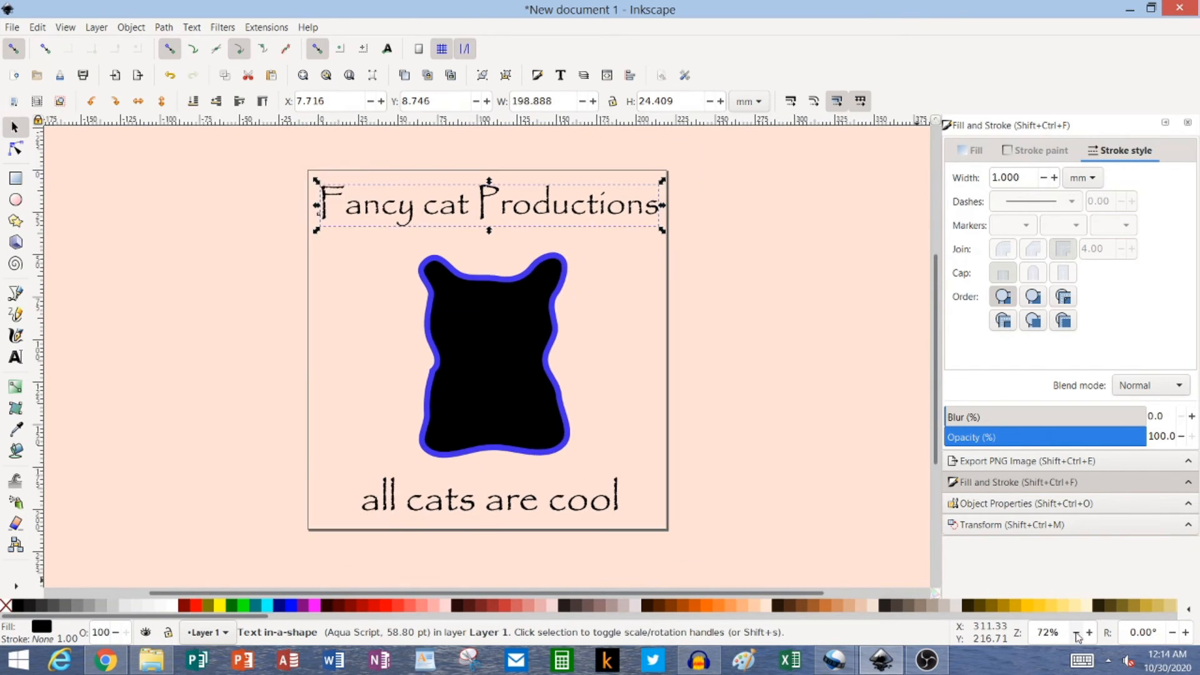
left_click(778, 465)
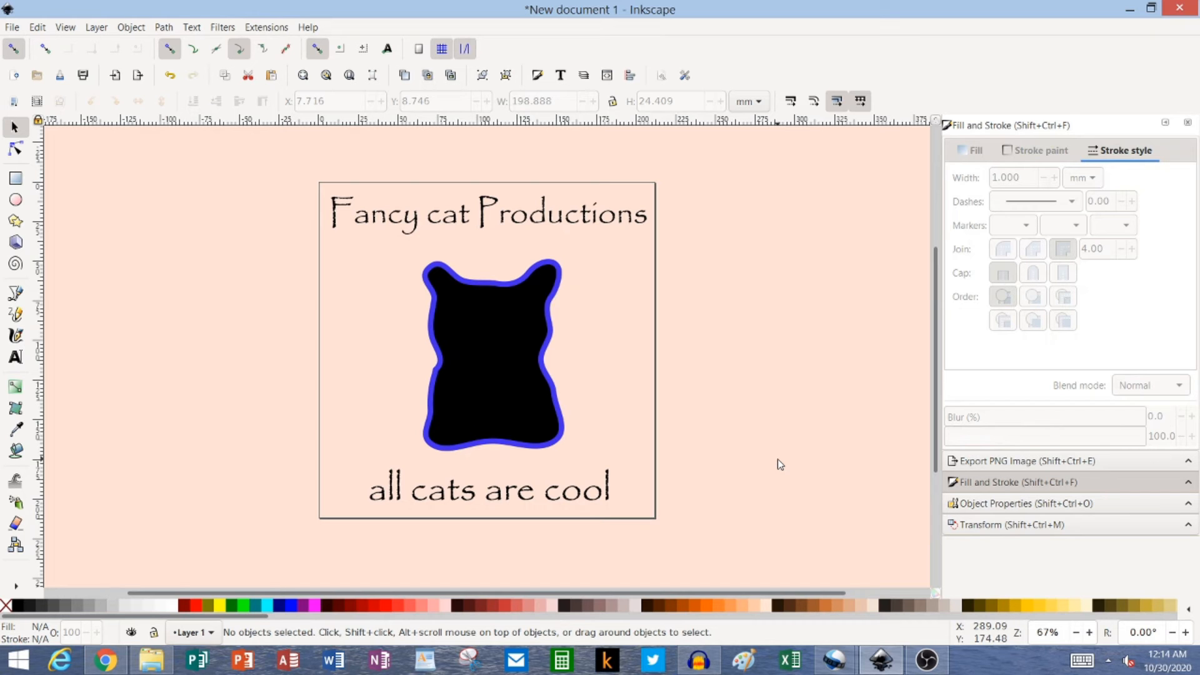
Switch to Chrome and view the My Block's Strongest Man YouTube channel page with its banner and profile picture
key("alt+Tab")
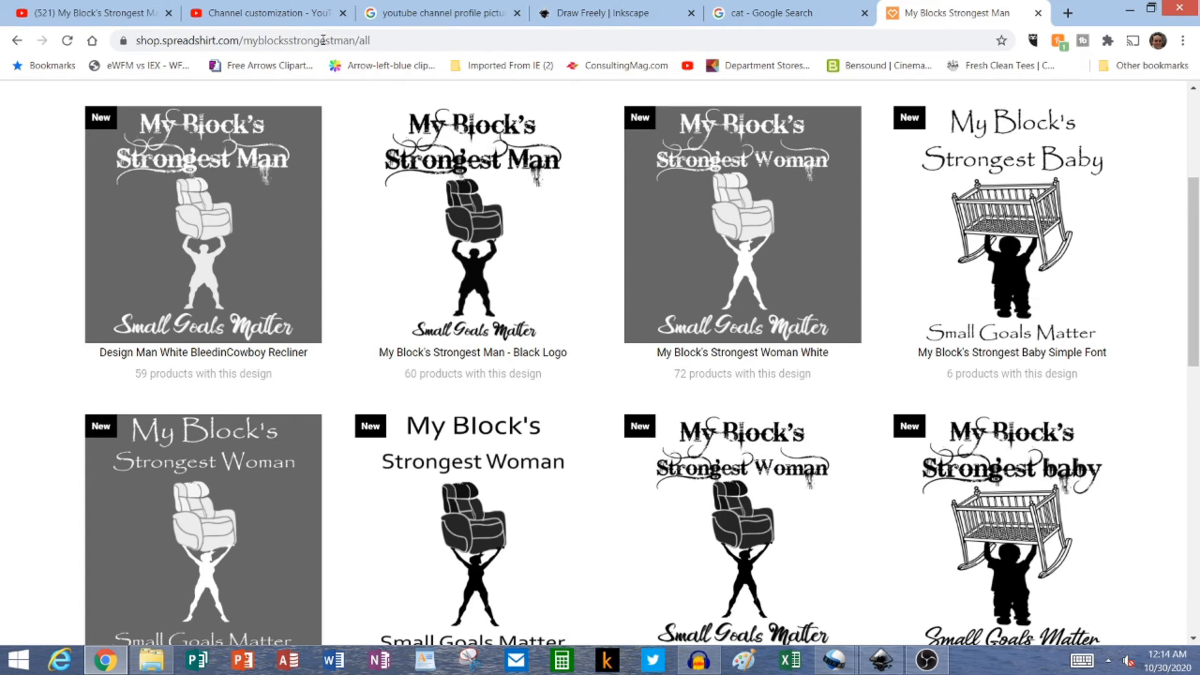
left_click(82, 7)
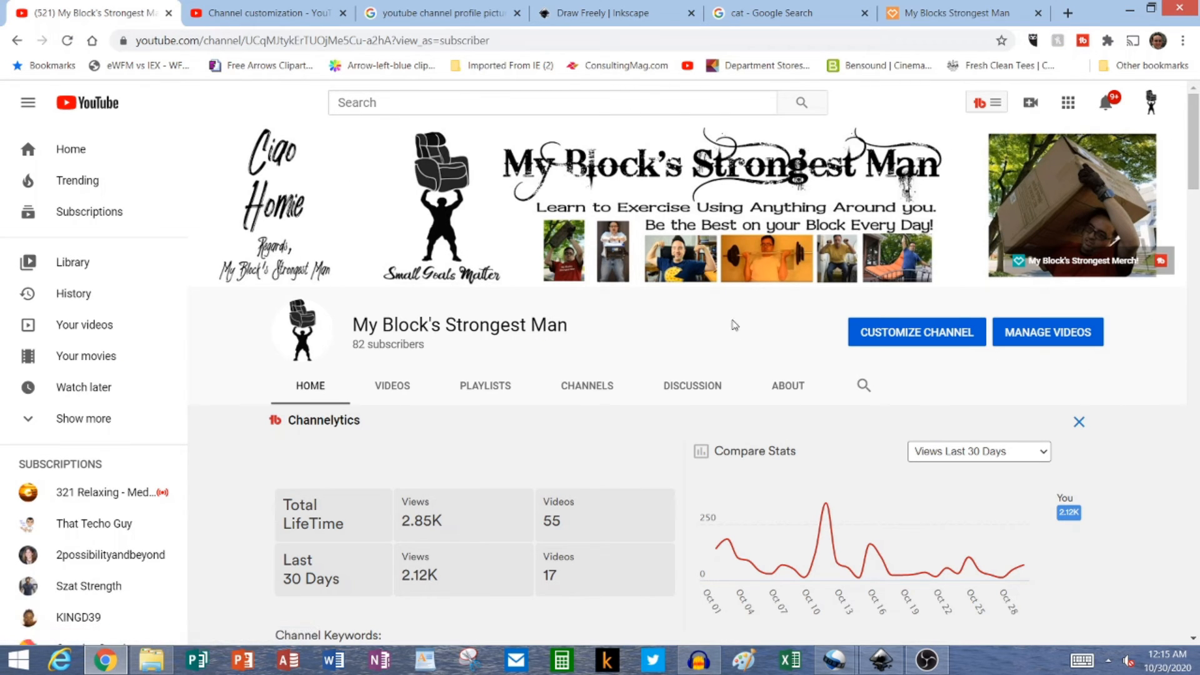
Switch back to Inkscape and add a new layer with the default name above the current one
key("alt")
key("alt+Tab")
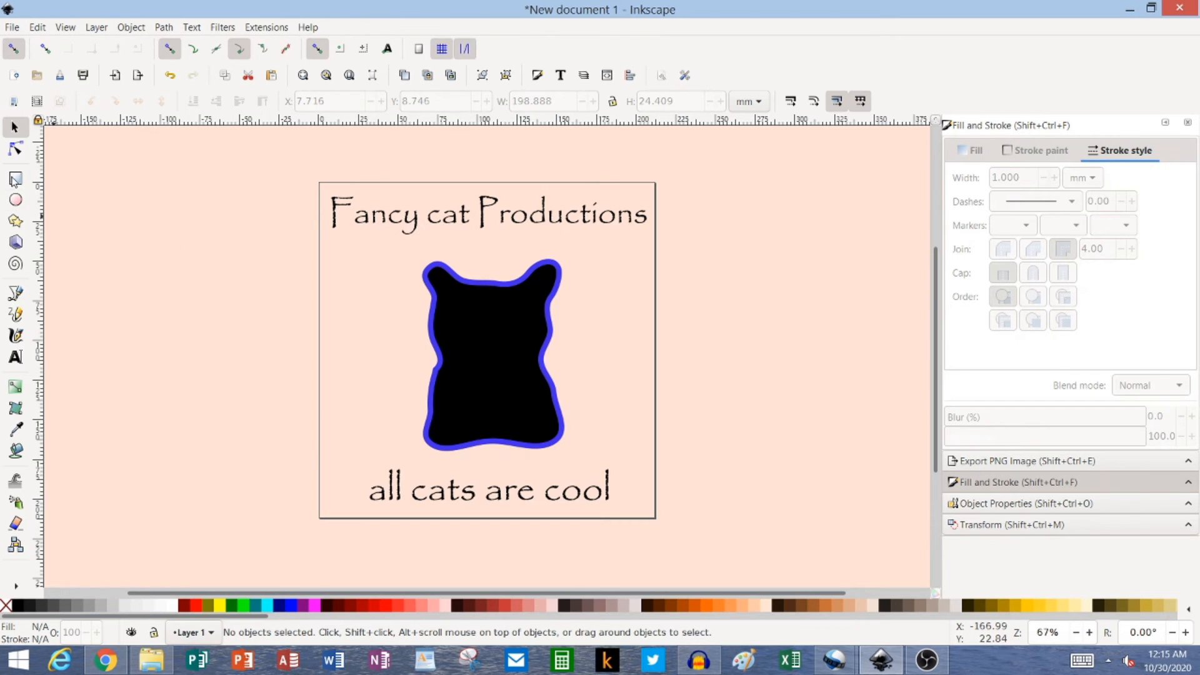
left_click(16, 178)
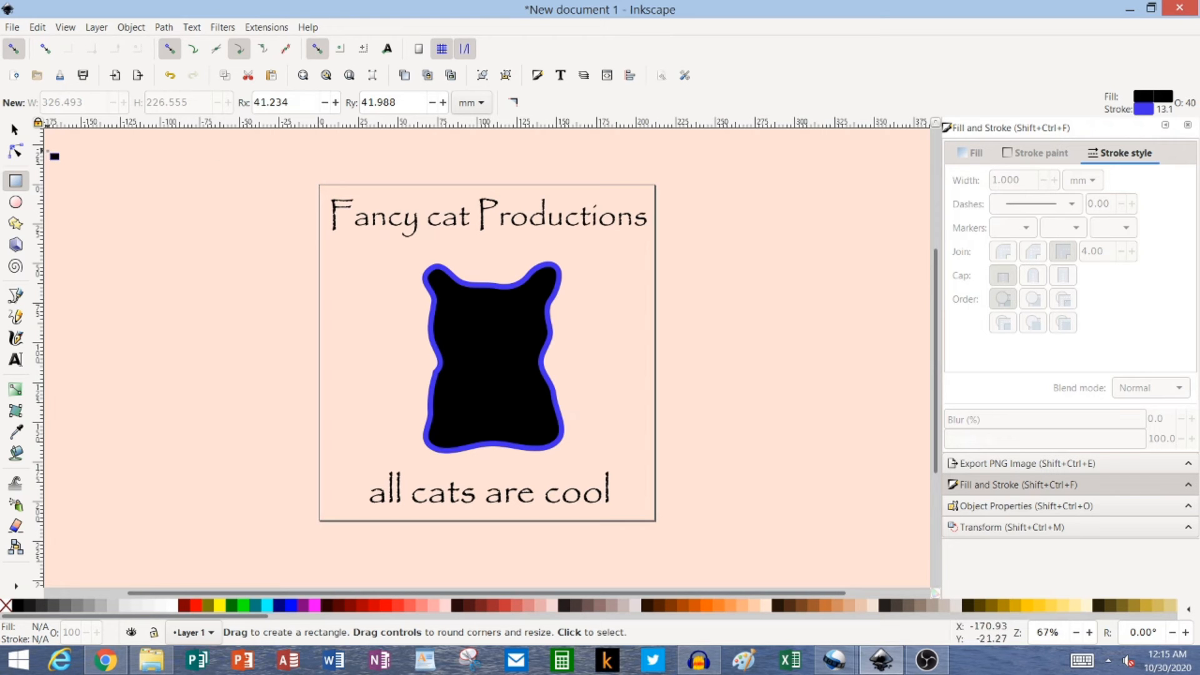
left_click(97, 27)
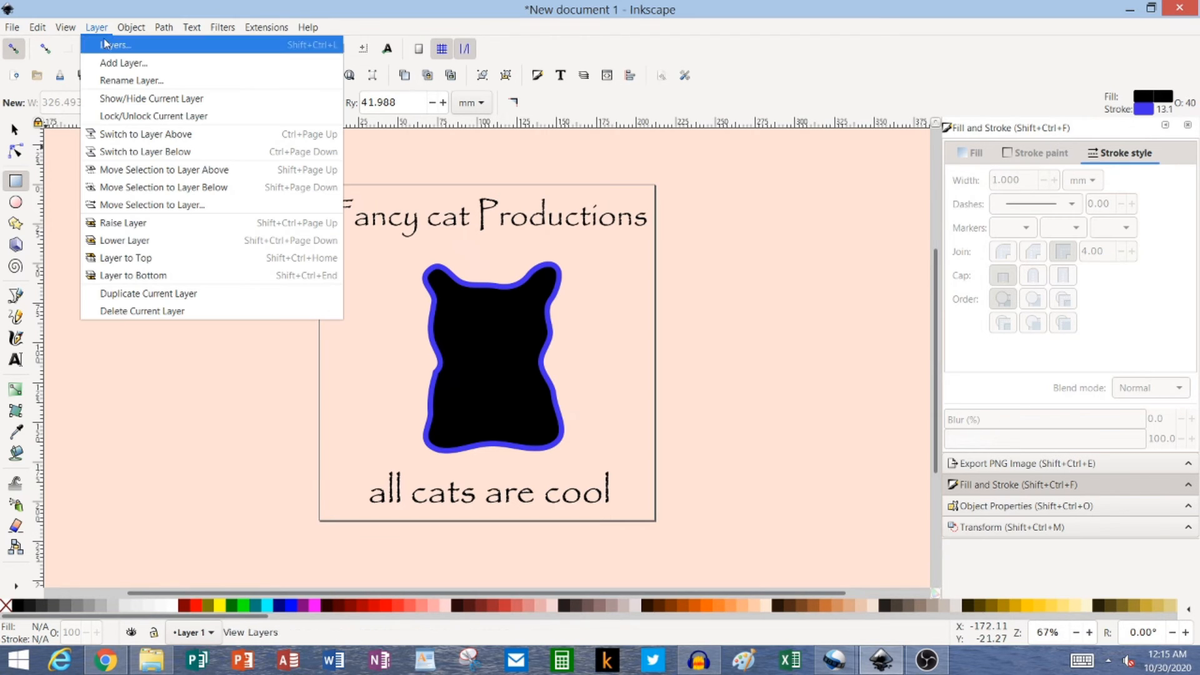
left_click(111, 61)
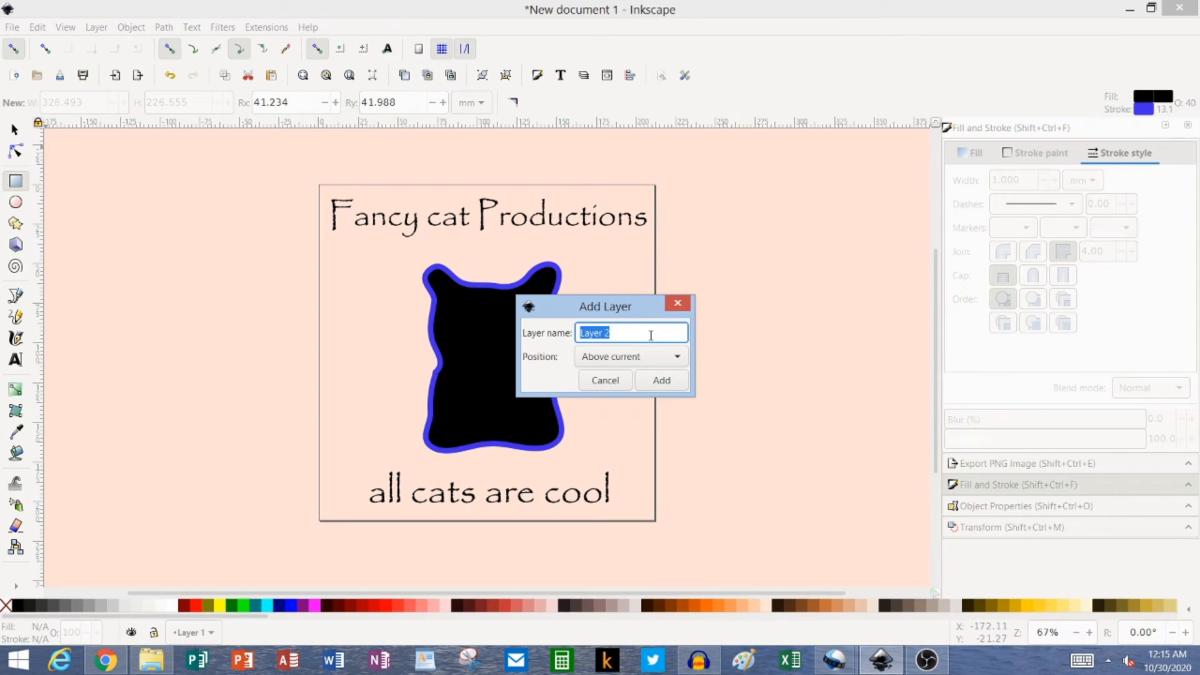
left_click(662, 379)
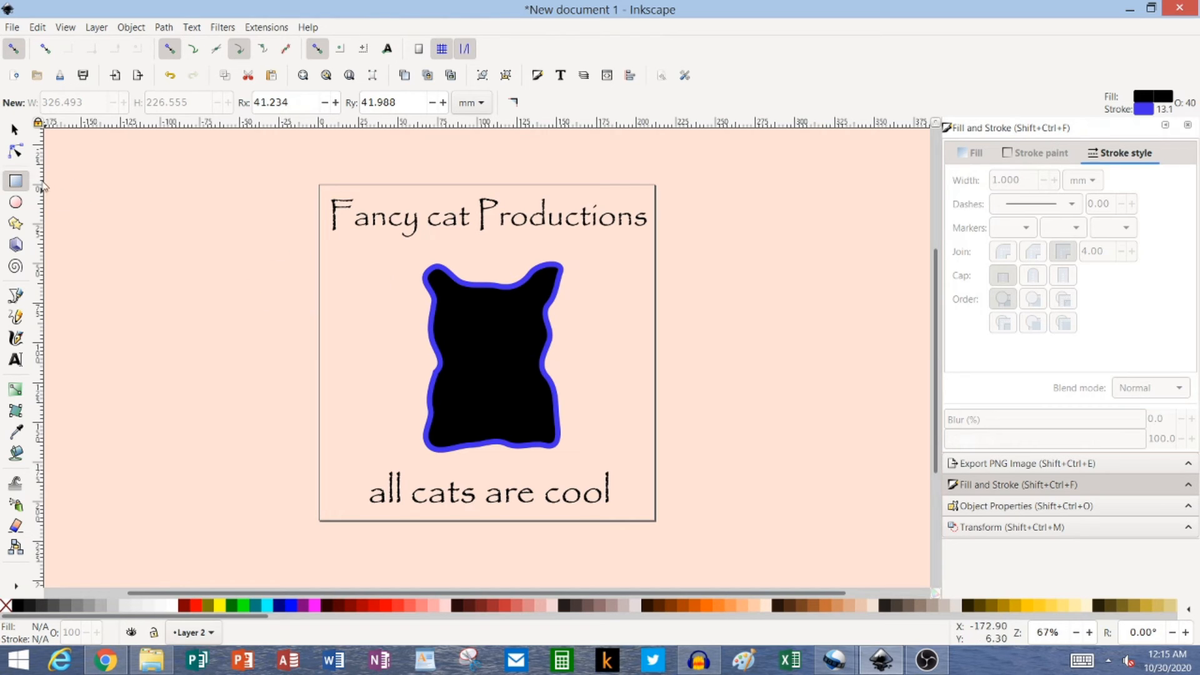
Draw a semi-transparent rectangle about 209 x 210 mm over the whole page on the new layer, with corner radii of about 11 mm
left_click(216, 634)
left_click(216, 634)
left_click(211, 638)
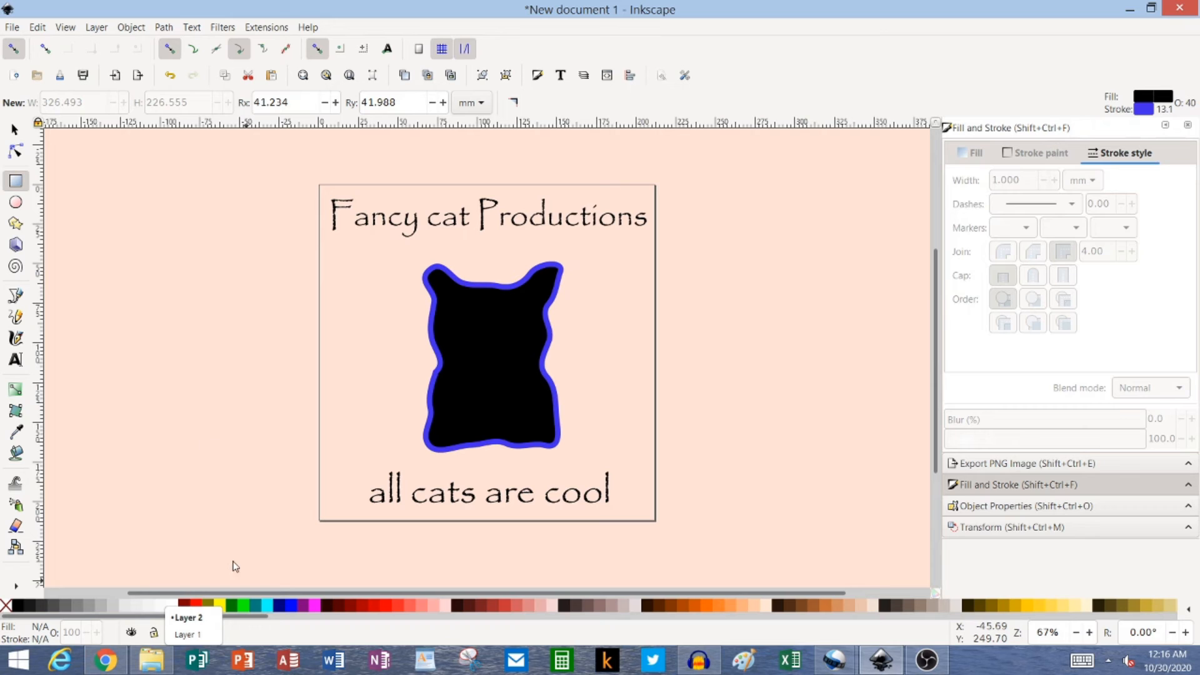
left_click(209, 619)
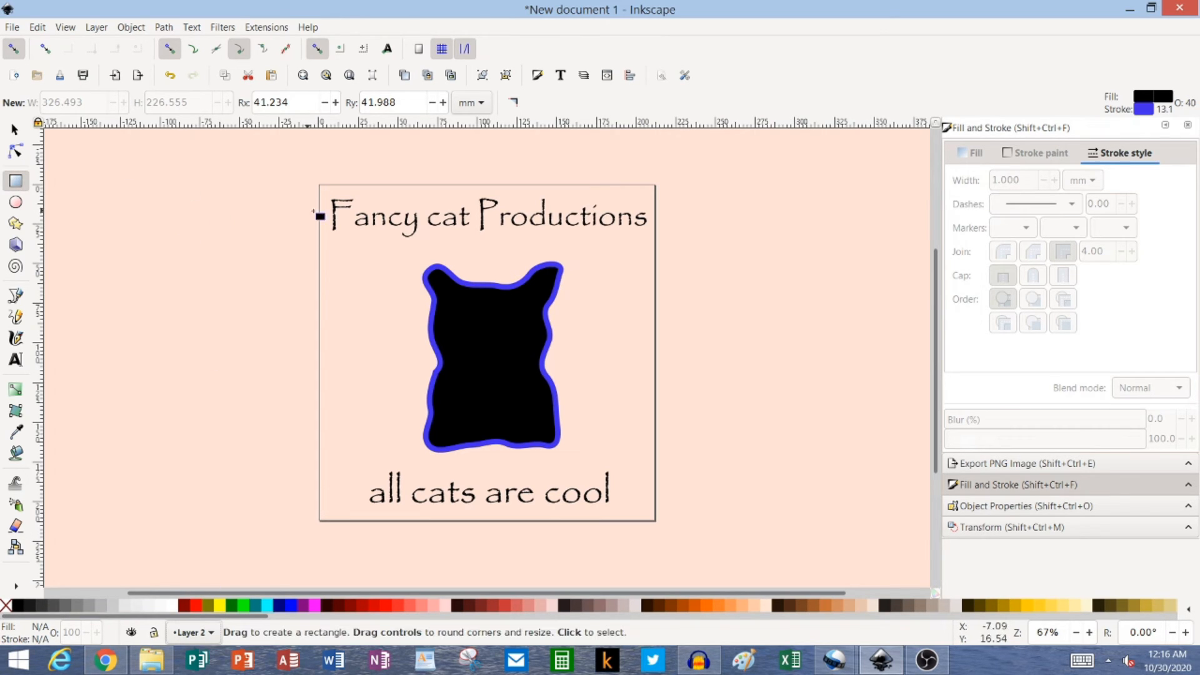
left_click_drag(322, 185, 655, 519)
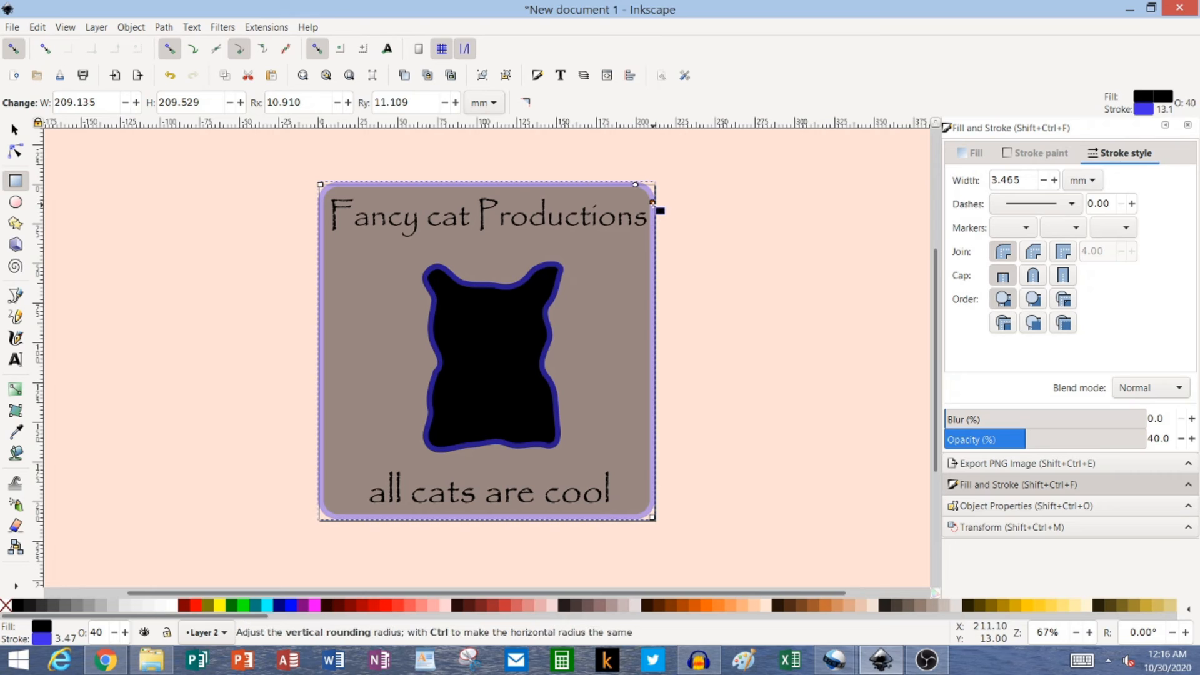
Reduce the background rectangle's corner radii to 0 so its corners are square, and deselect it
mouse_move(653, 203)
left_mouse_down()
mouse_move(655, 181)
mouse_move(665, 187)
left_mouse_up()
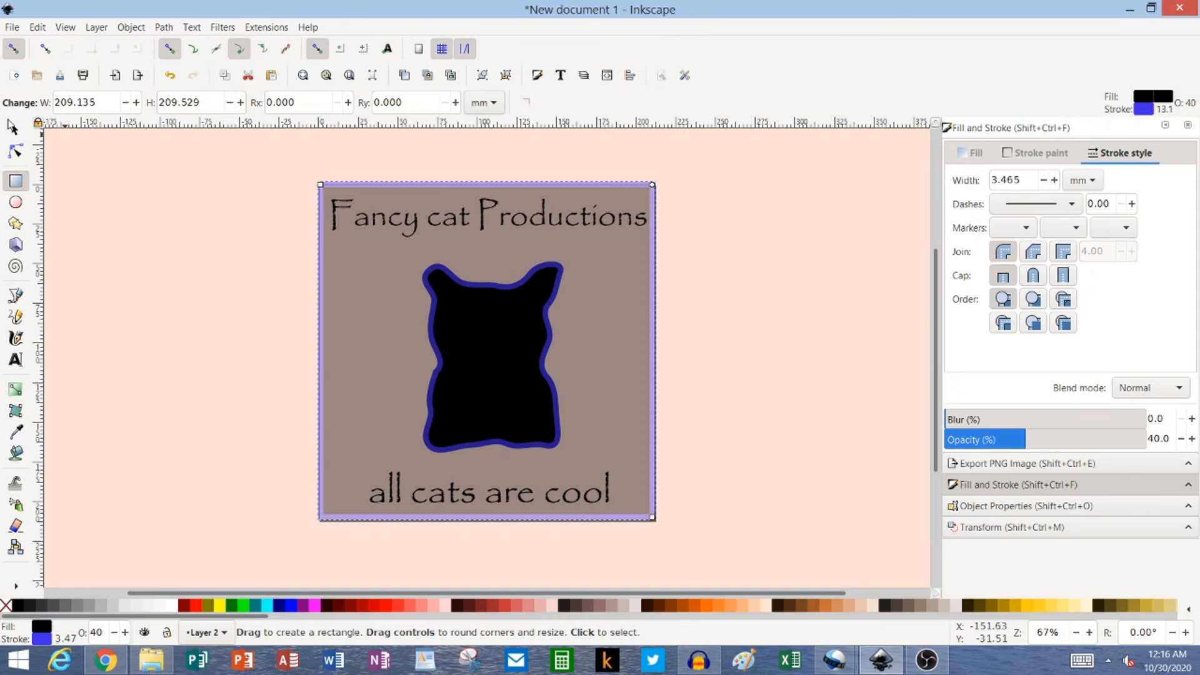
left_click(15, 130)
left_click(770, 378)
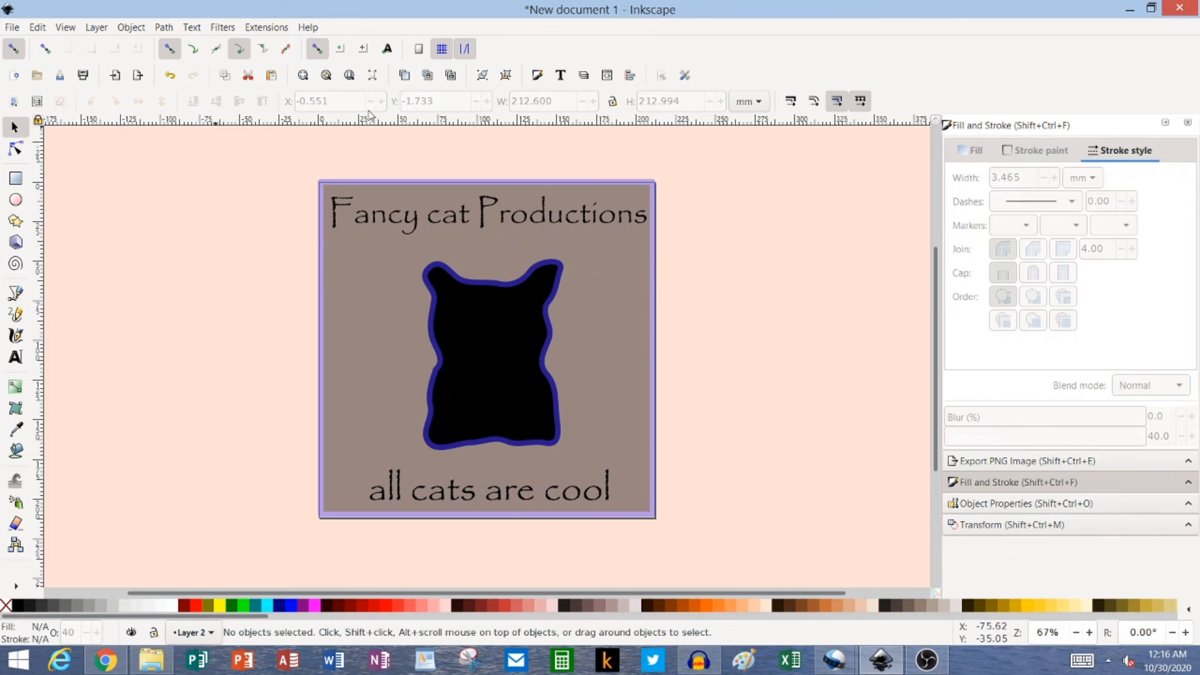
Select the background rectangle and set the blue value of its stroke color to 181
left_click(408, 182)
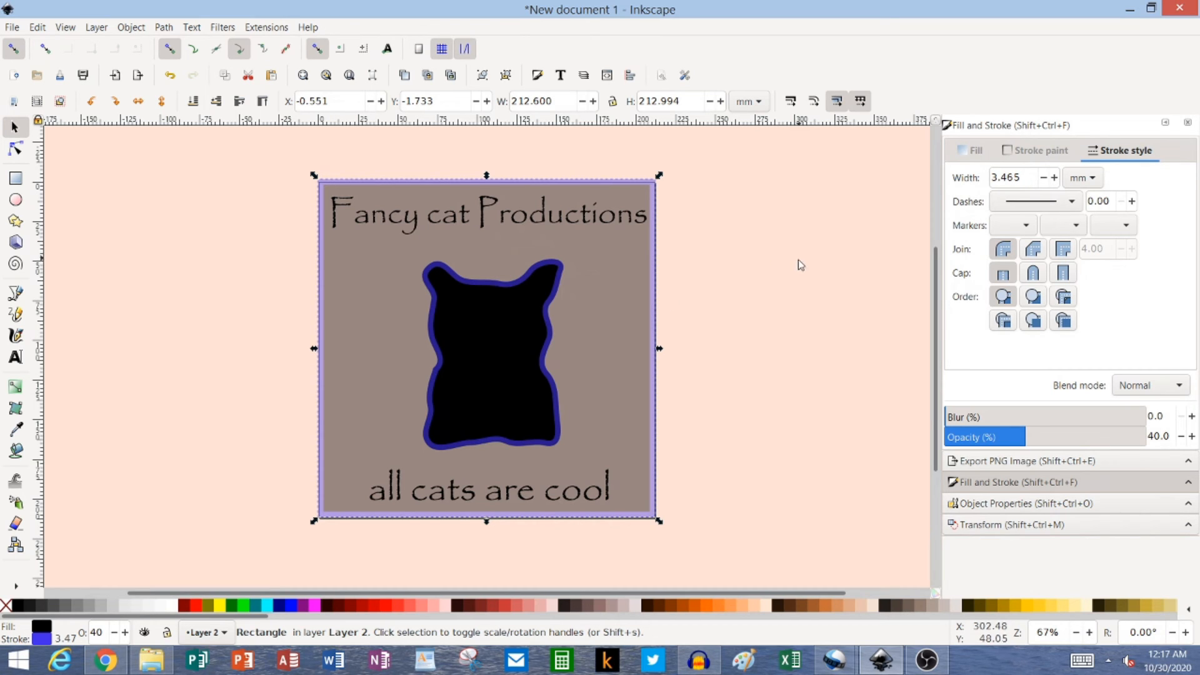
left_click(1037, 152)
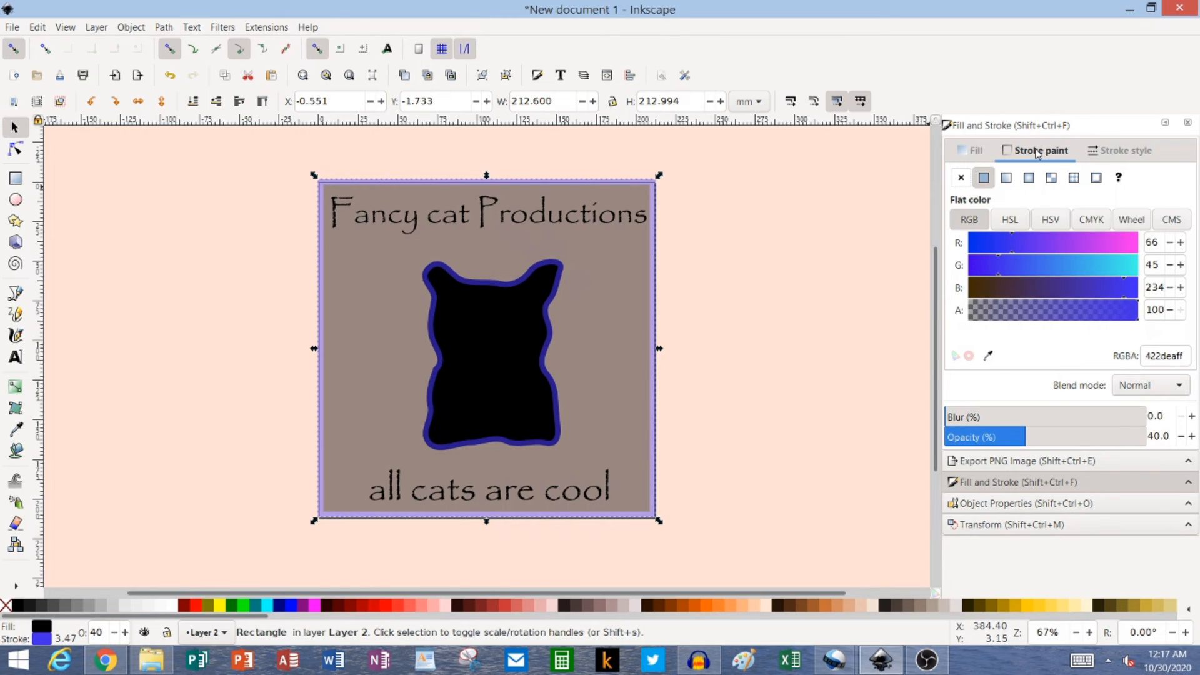
left_click(1171, 288)
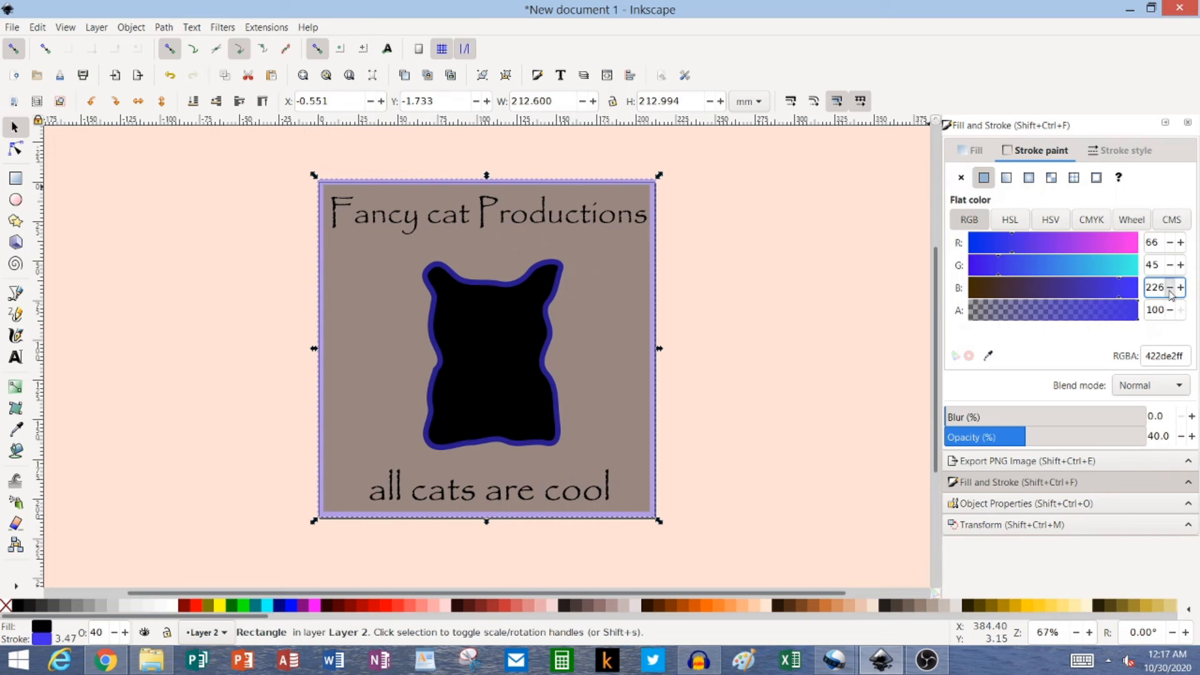
left_click_drag(1170, 290, 1170, 291)
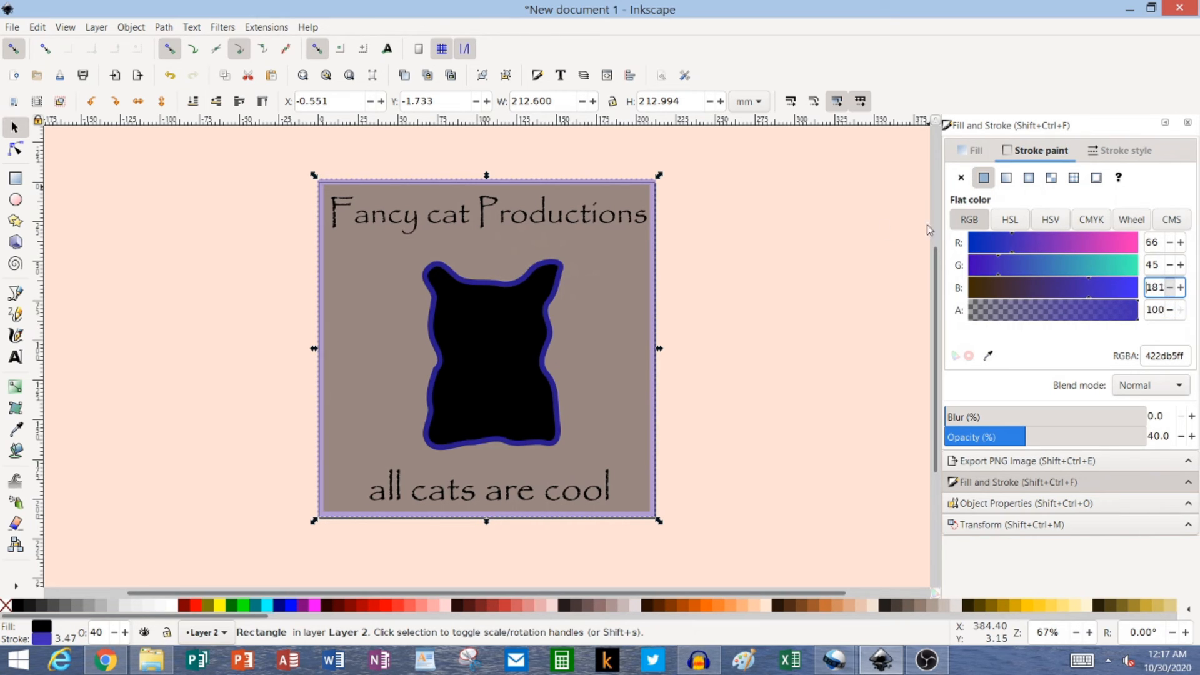
Set the background rectangle's opacity to 34%
left_click(972, 152)
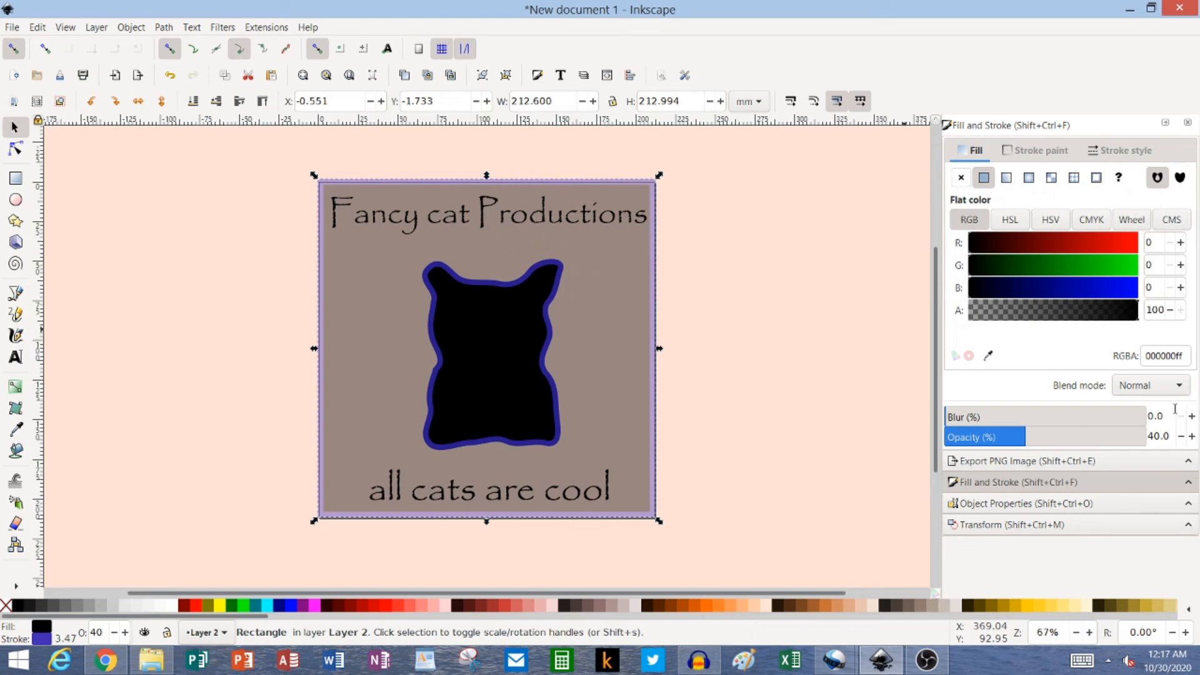
left_click_drag(1192, 438, 1193, 438)
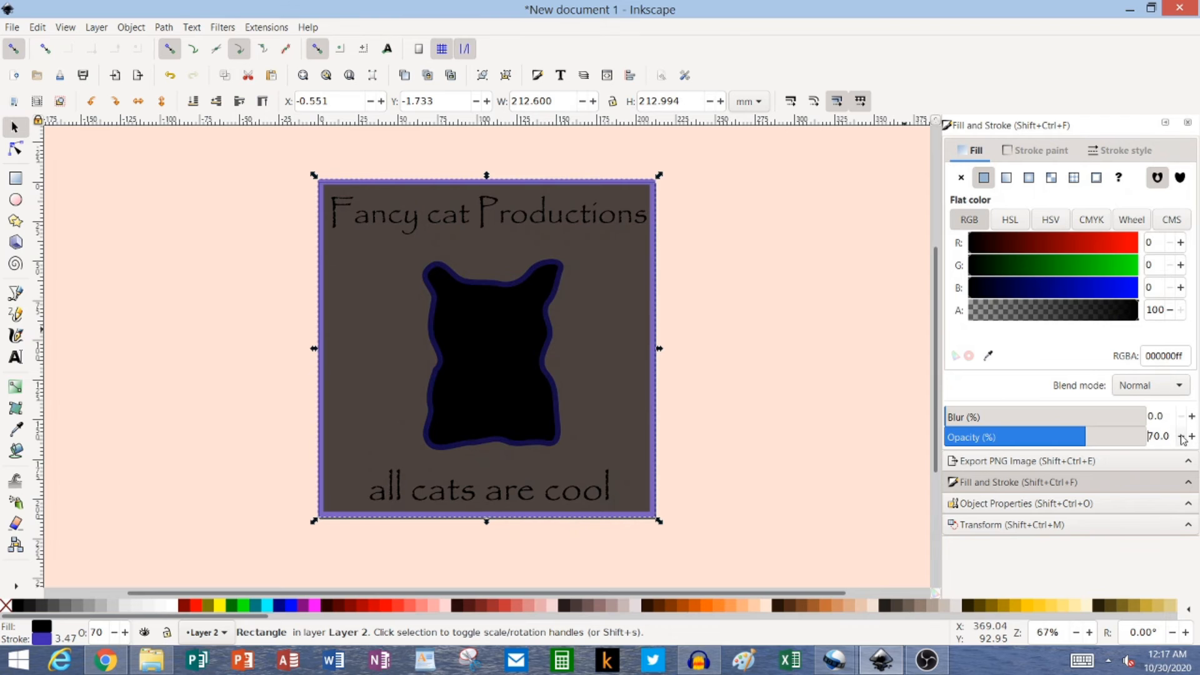
left_click(1181, 437)
left_click_drag(1182, 437, 1181, 437)
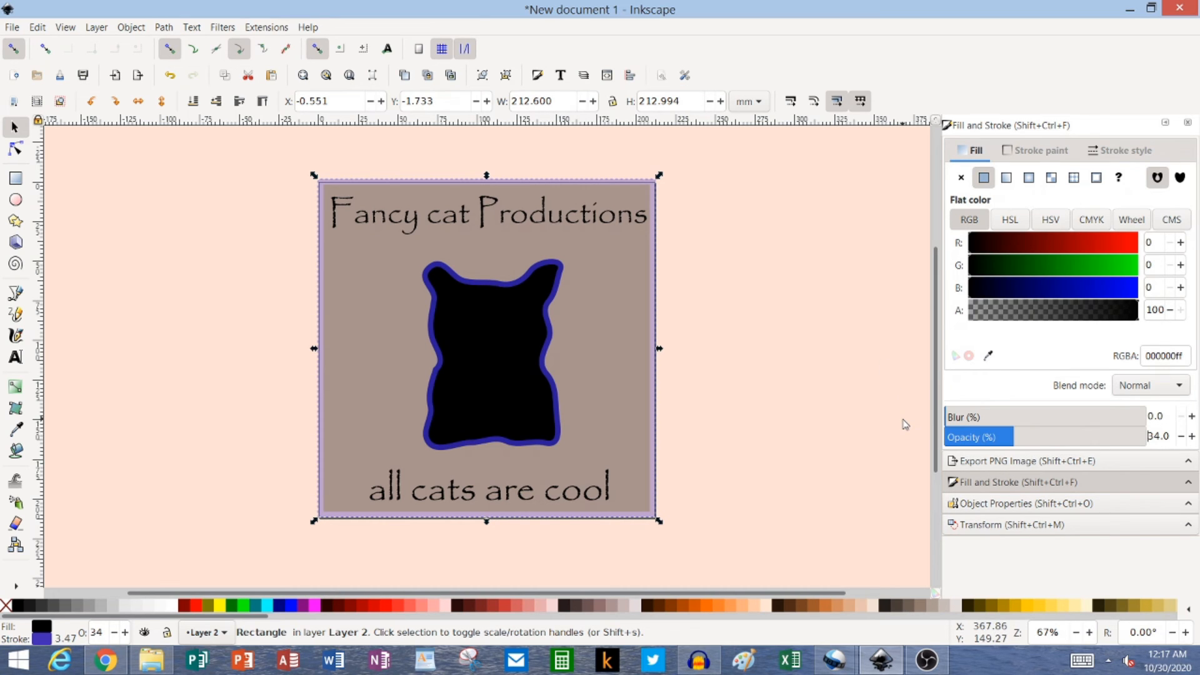
Switch to Chrome, review the channel branding, picture-dimension, Inkscape and cat image pages, preview the front-facing cat photo, and return to Inkscape
key("alt+Tab")
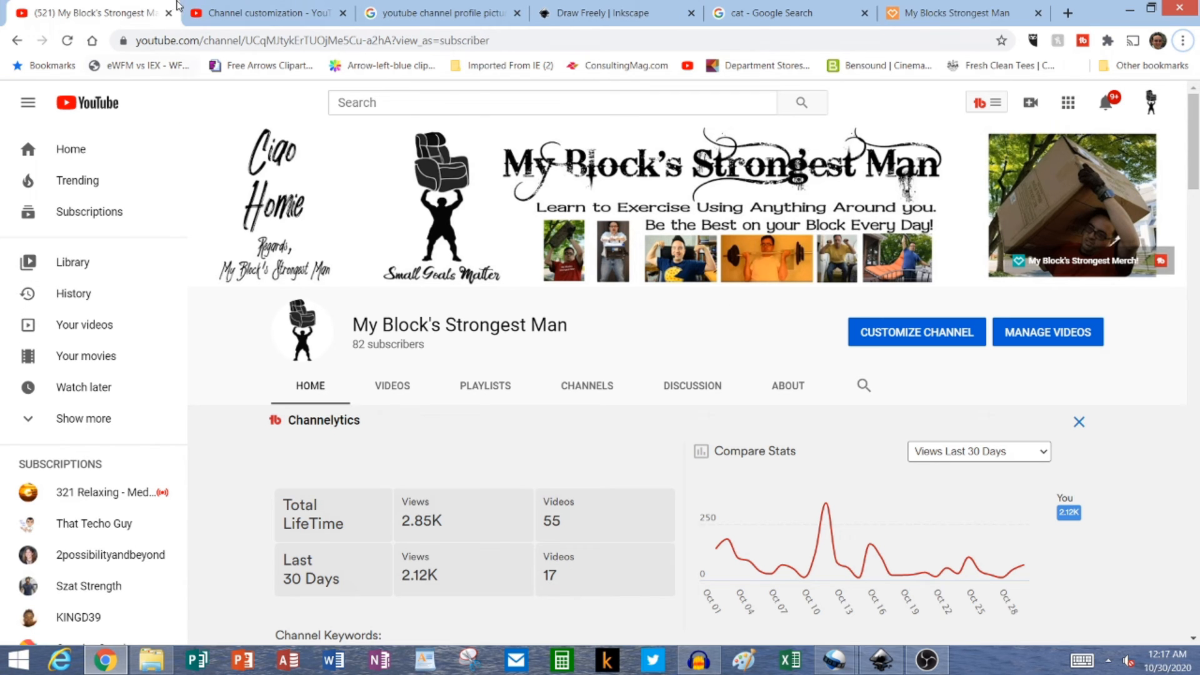
left_click(270, 15)
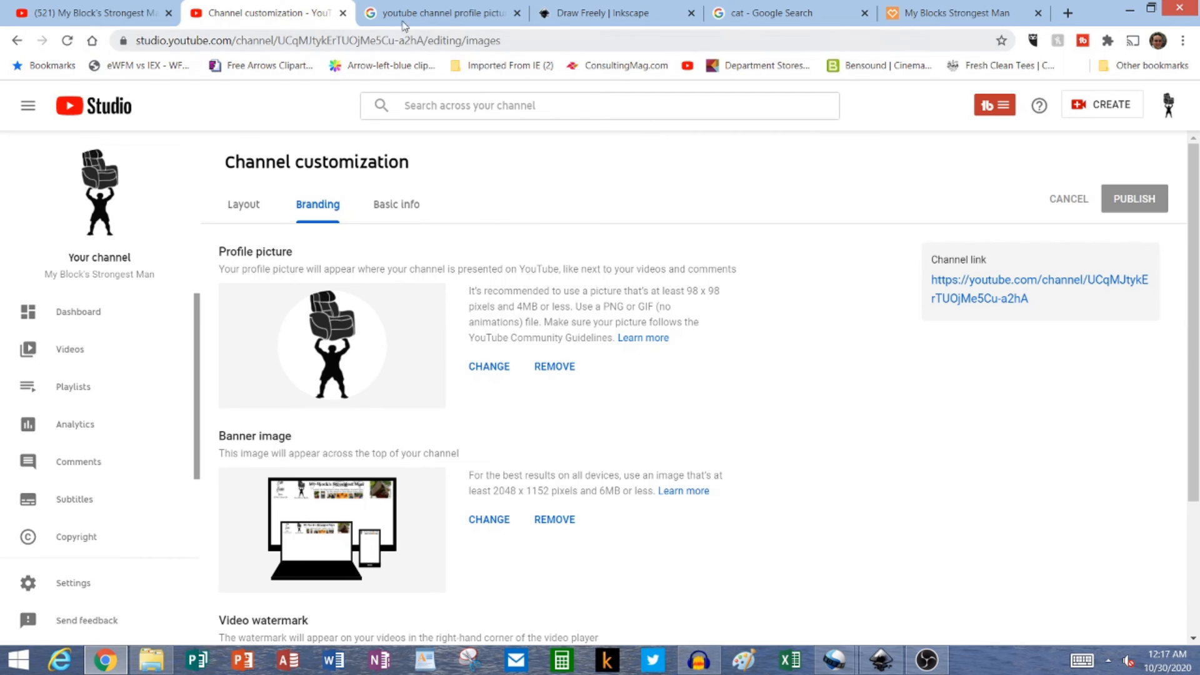
left_click(442, 12)
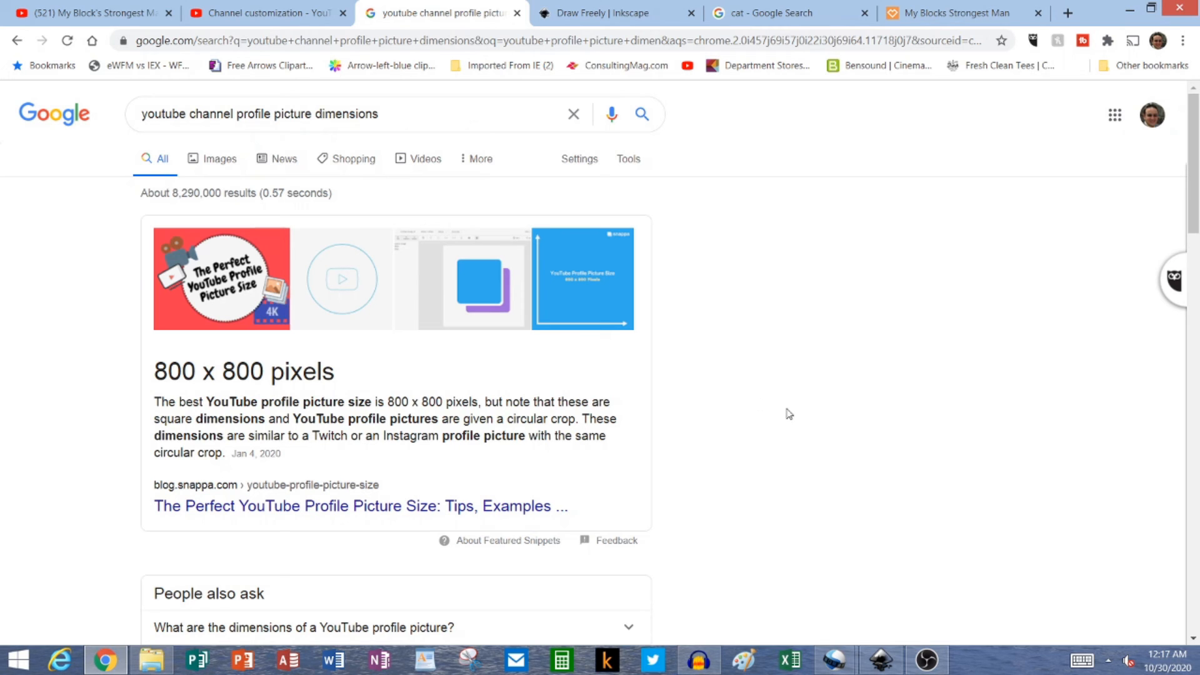
left_click(624, 11)
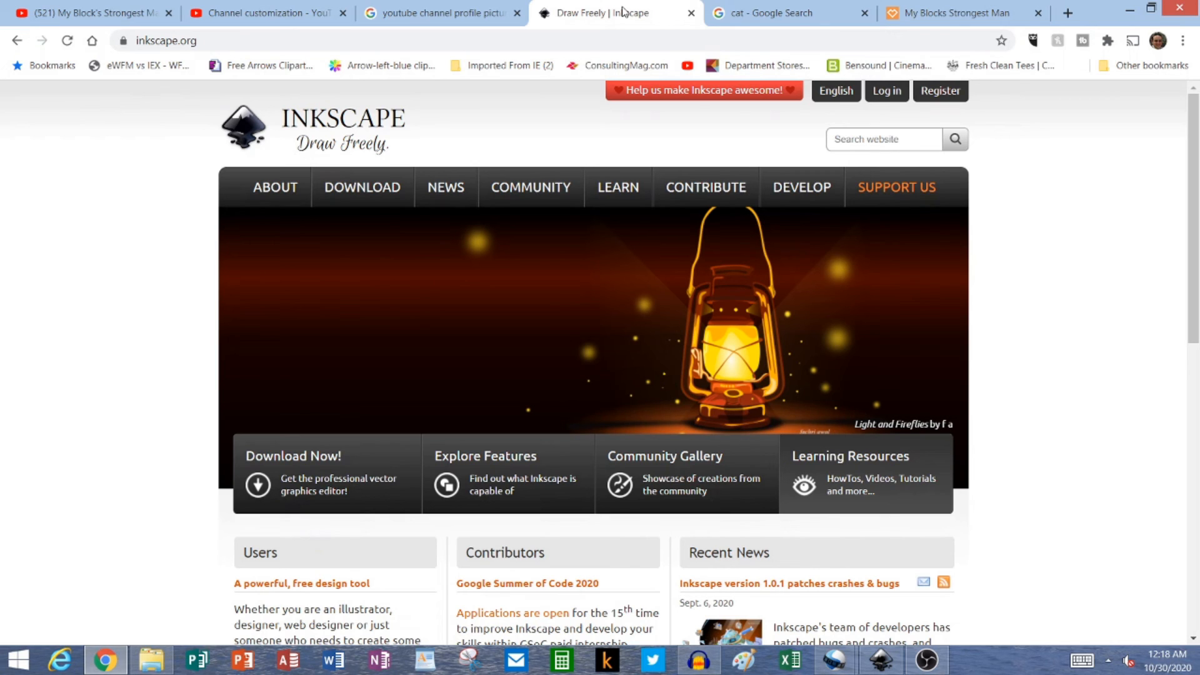
left_click(786, 13)
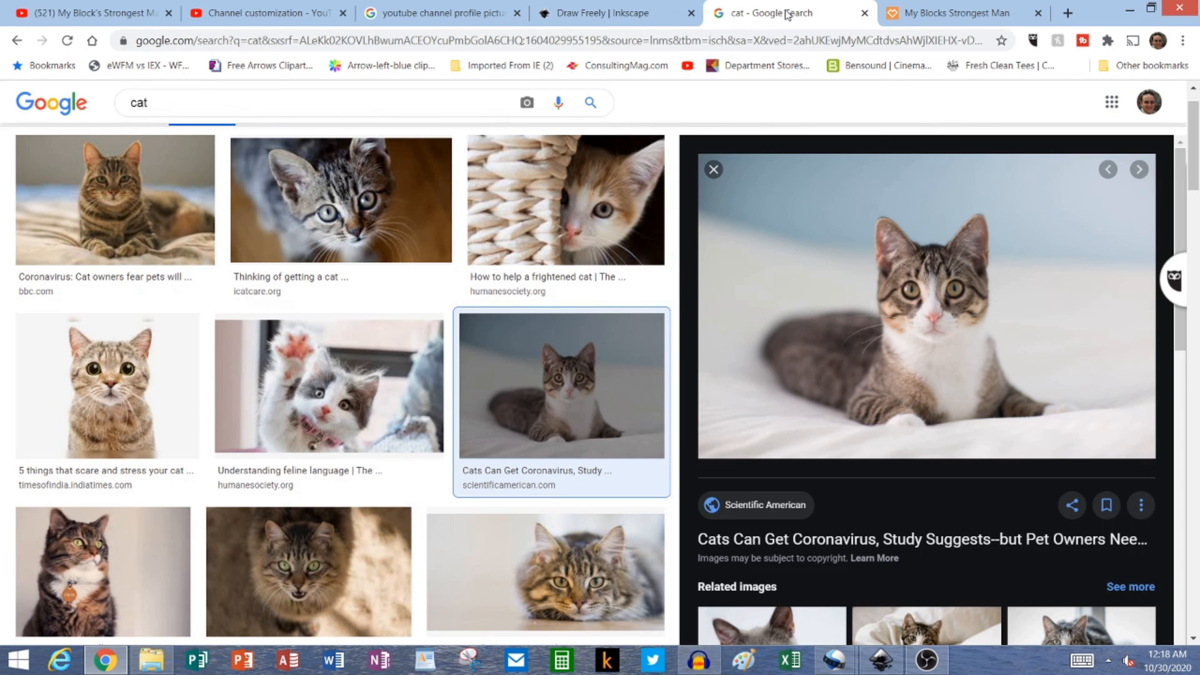
left_click(136, 376)
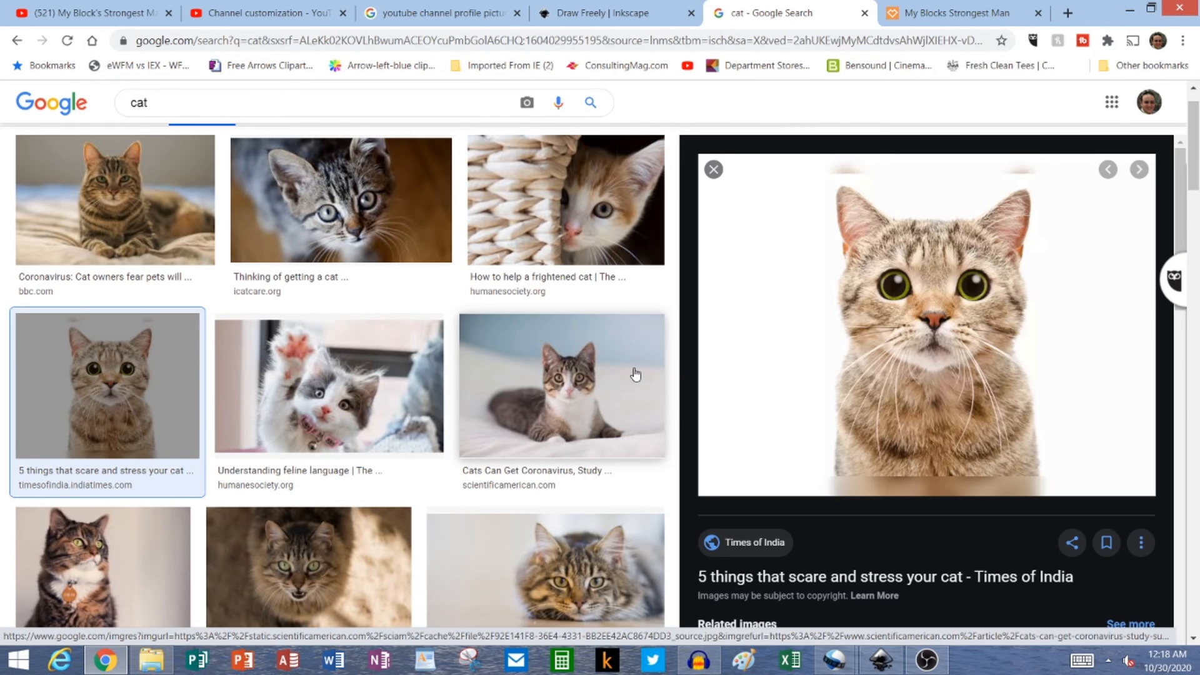
key("alt+Tab")
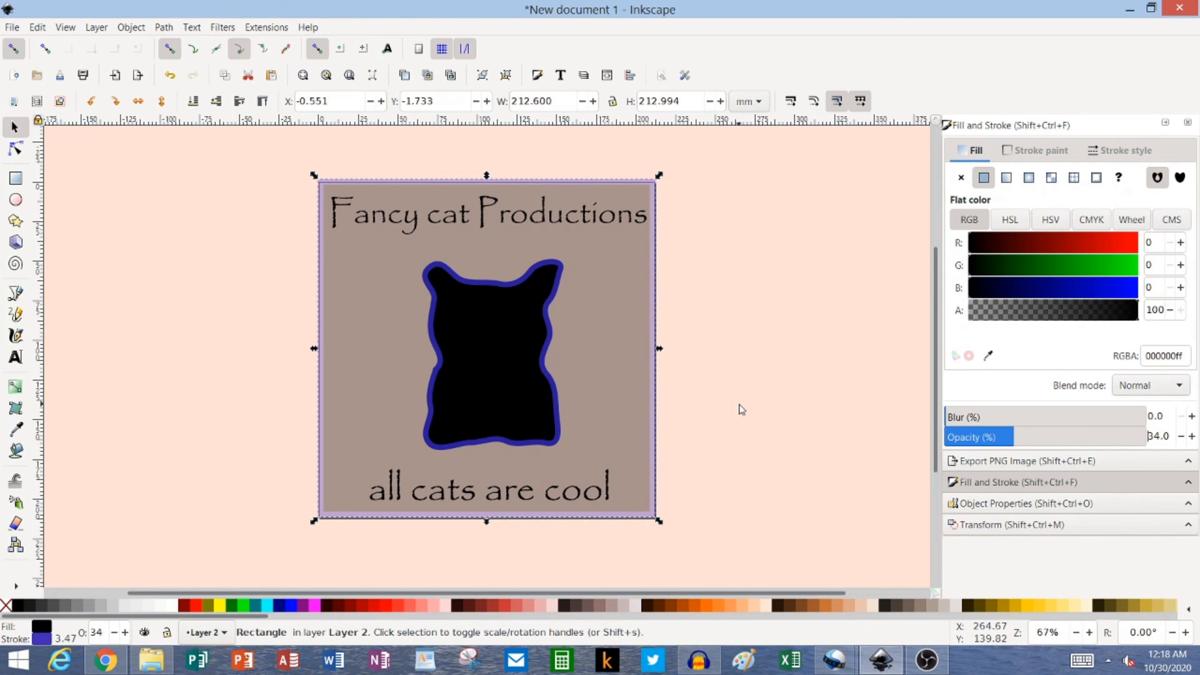
left_click(12, 27)
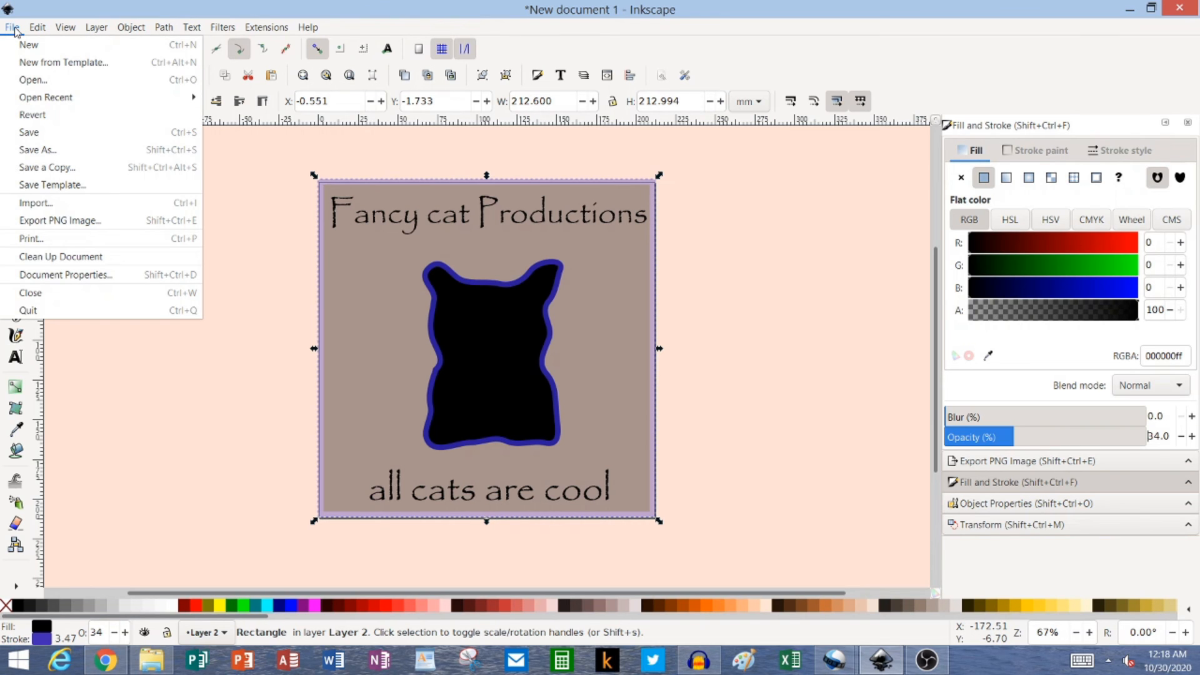
left_click(43, 150)
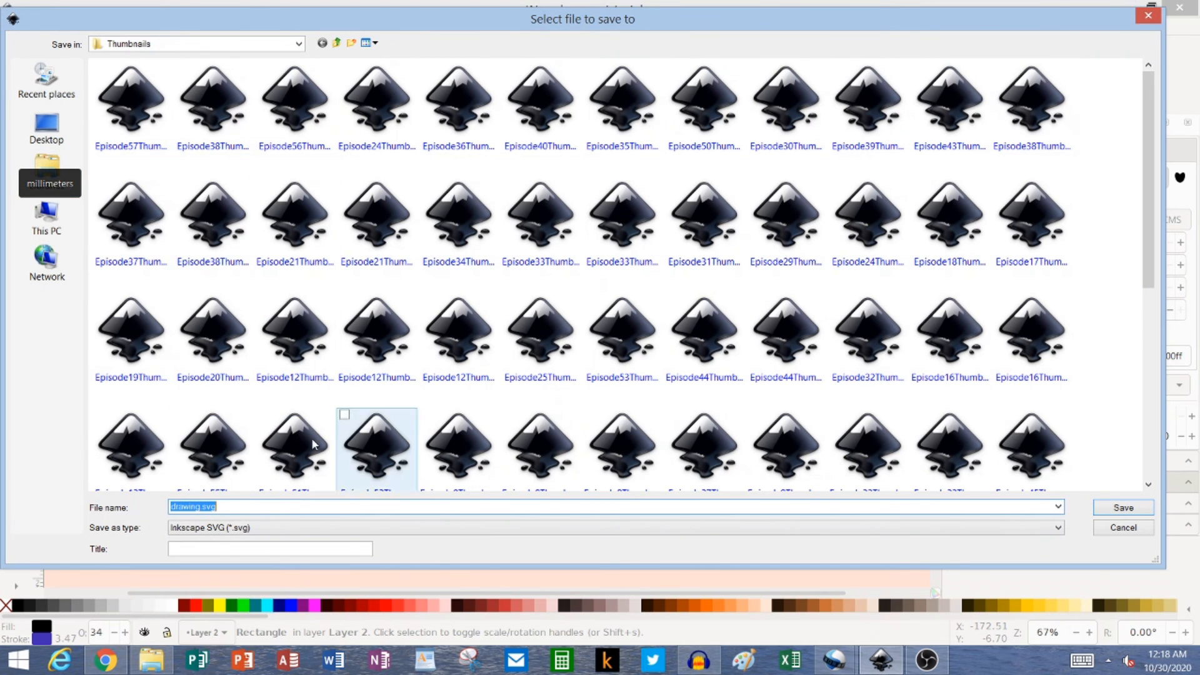
left_click(1124, 528)
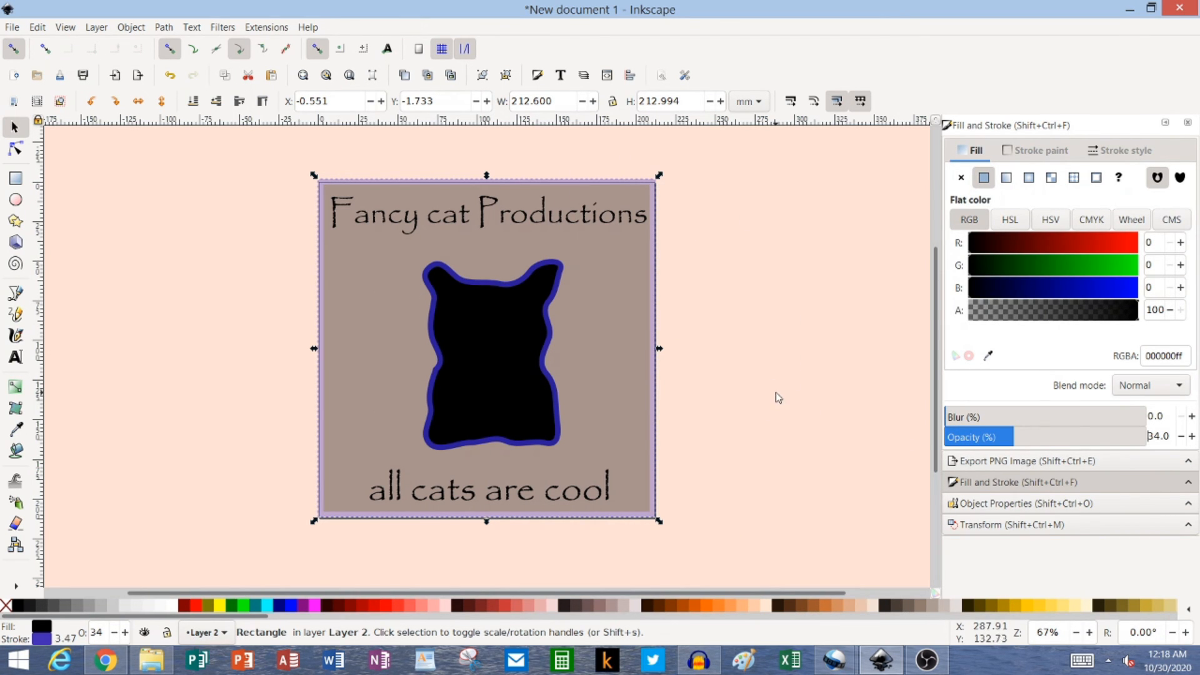
Open the PNG export settings for the selected rectangle and highlight the file name at the end of the export path
left_click(12, 27)
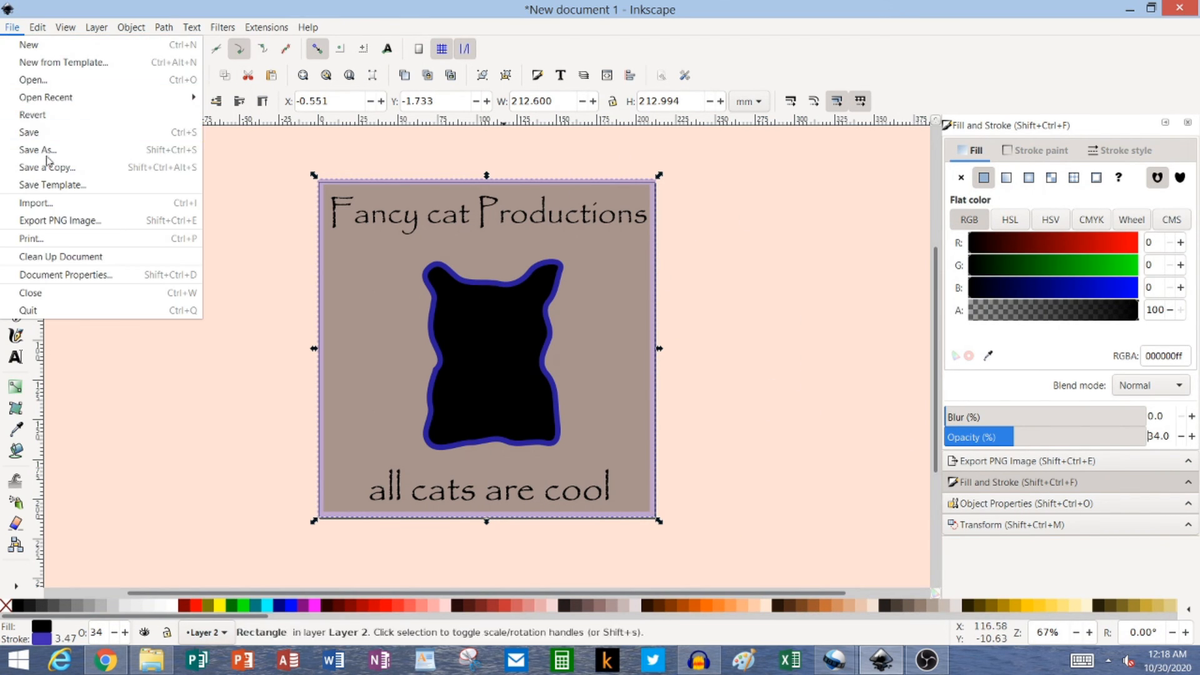
left_click(65, 220)
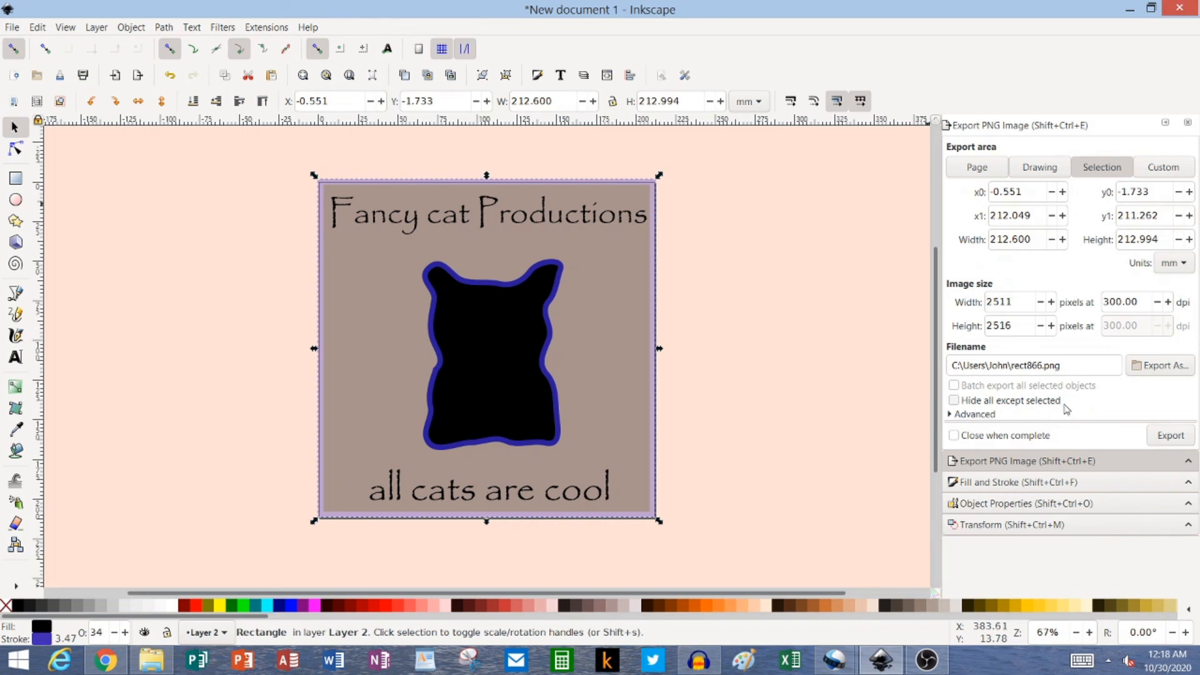
left_click(973, 368)
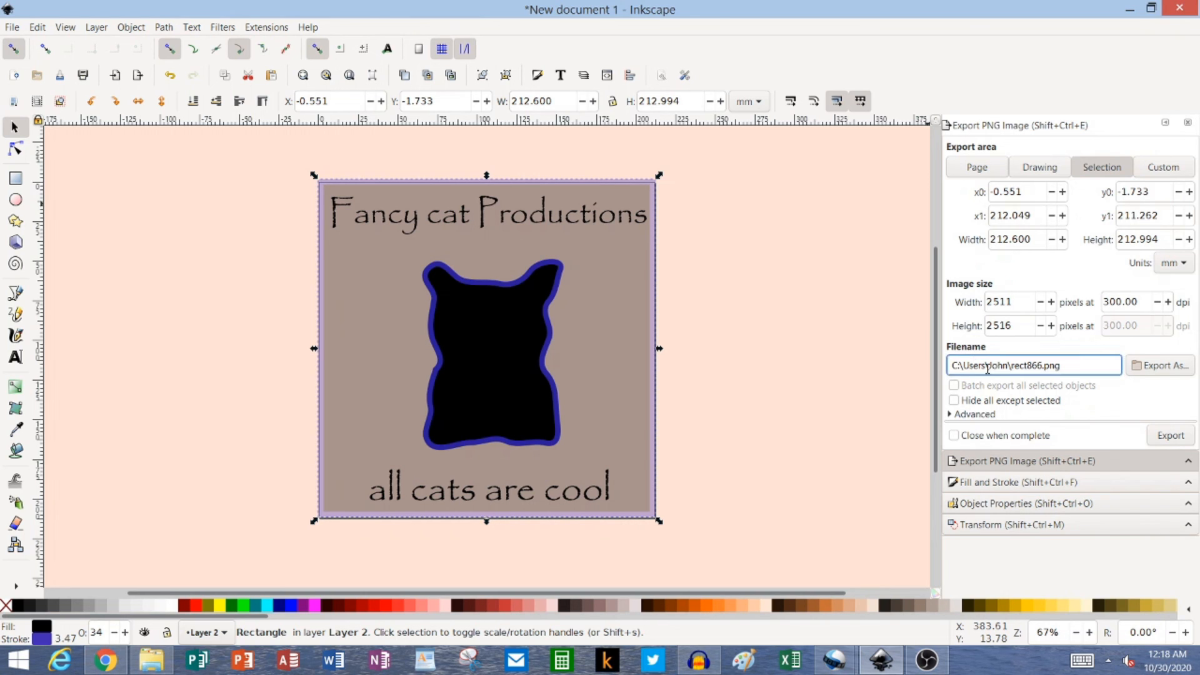
left_click_drag(1013, 365, 1082, 365)
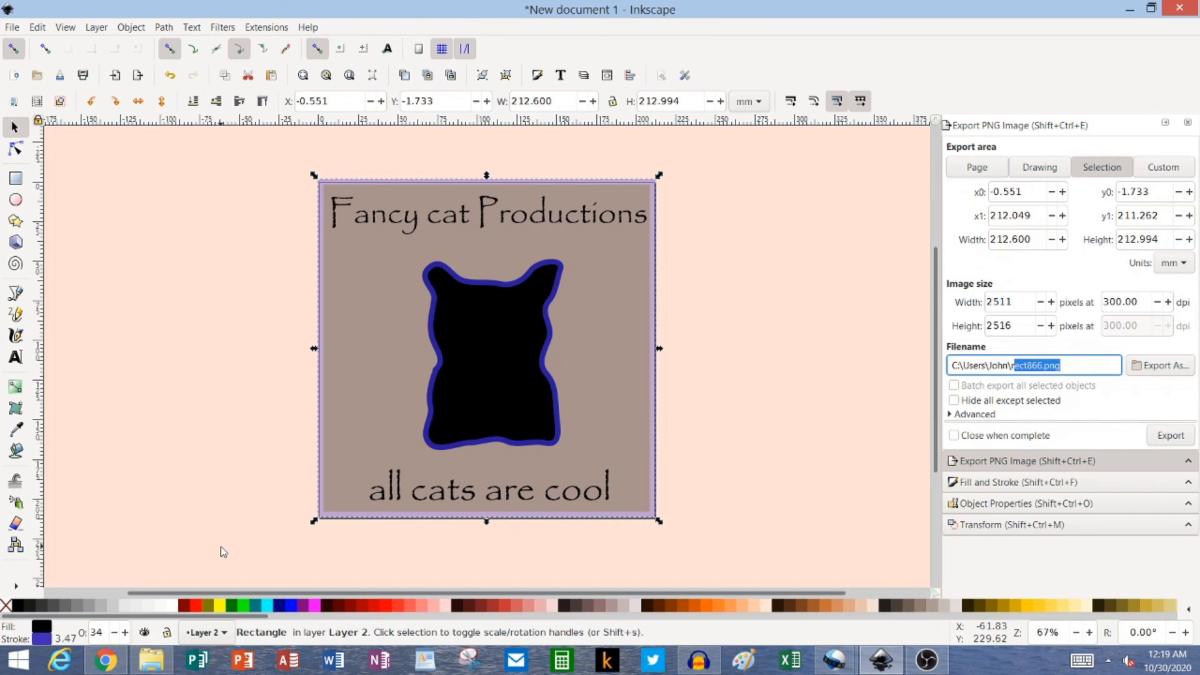
Switch to File Explorer, view Episode57Thumbnail.png from the Thumbnails folder in Paint at 50% zoom, and return to Inkscape
left_click(152, 659)
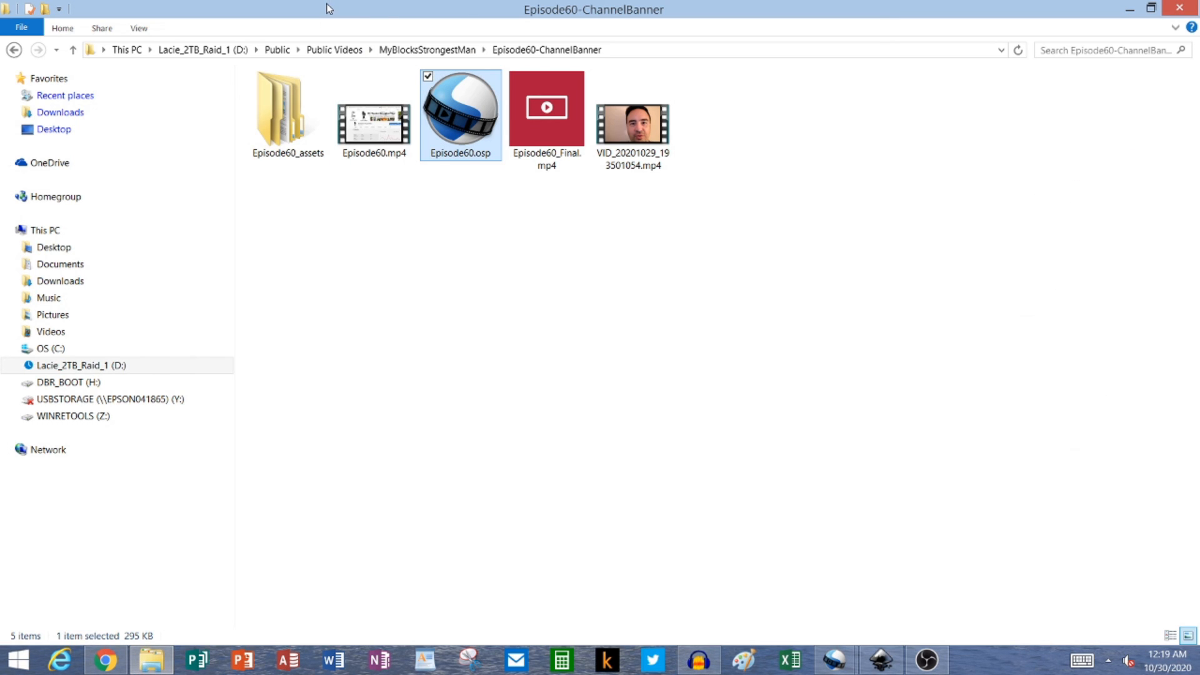
left_click(79, 99)
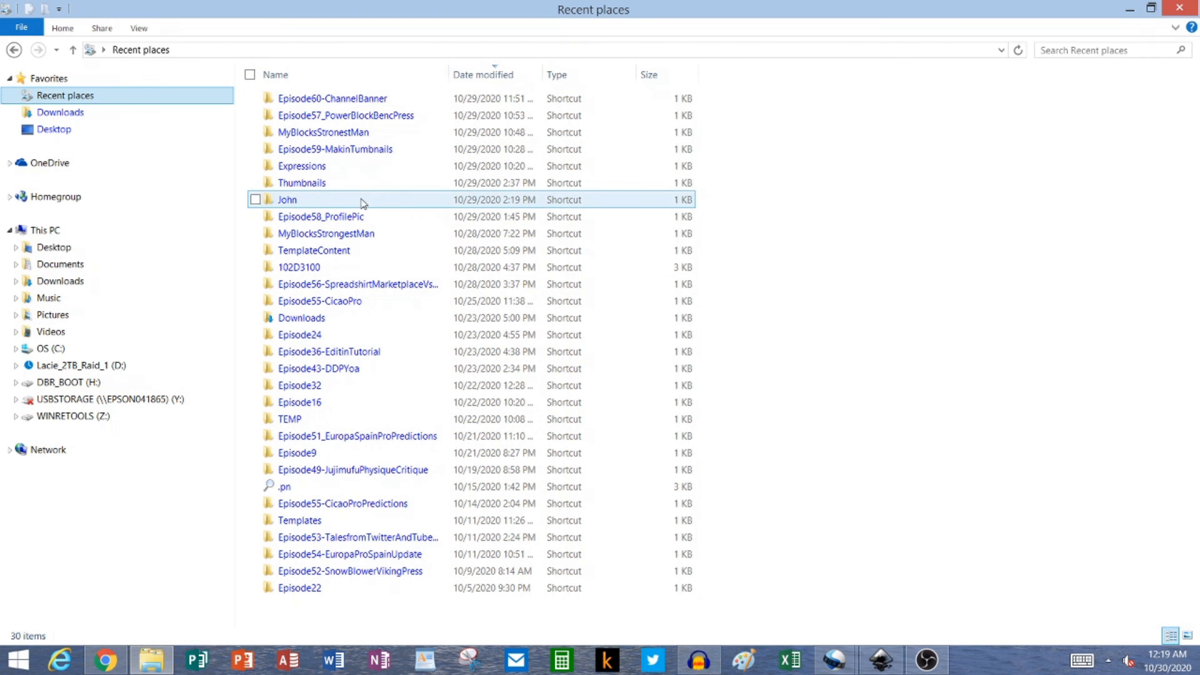
double_click(344, 184)
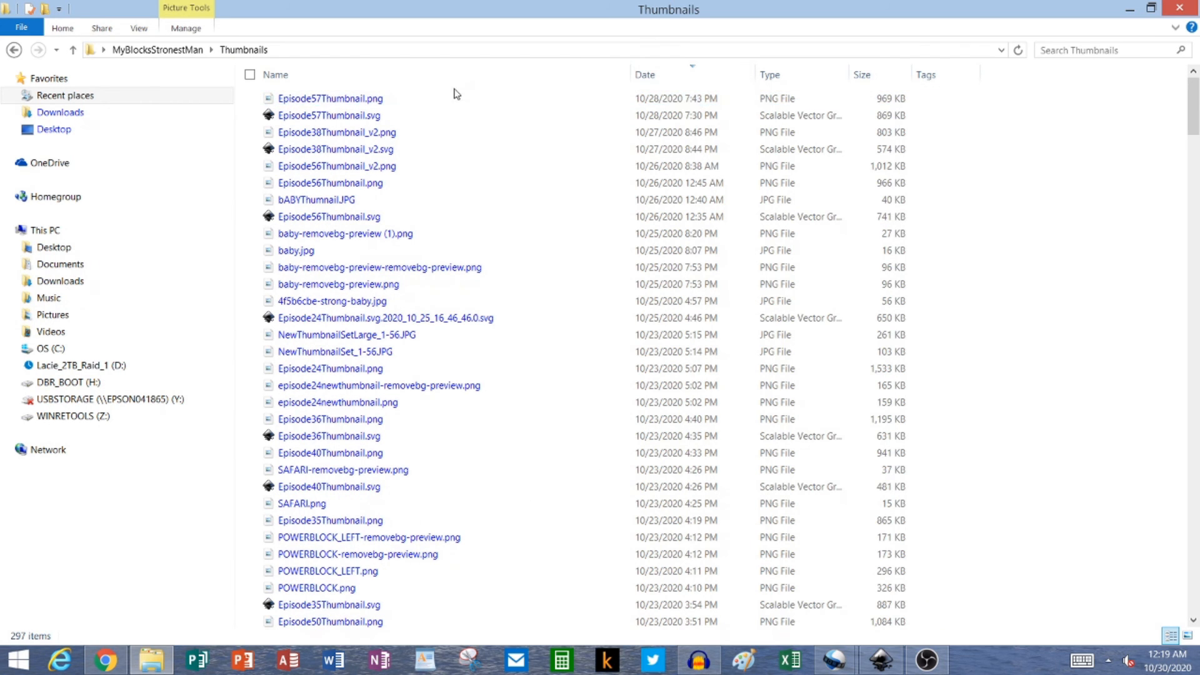
double_click(392, 99)
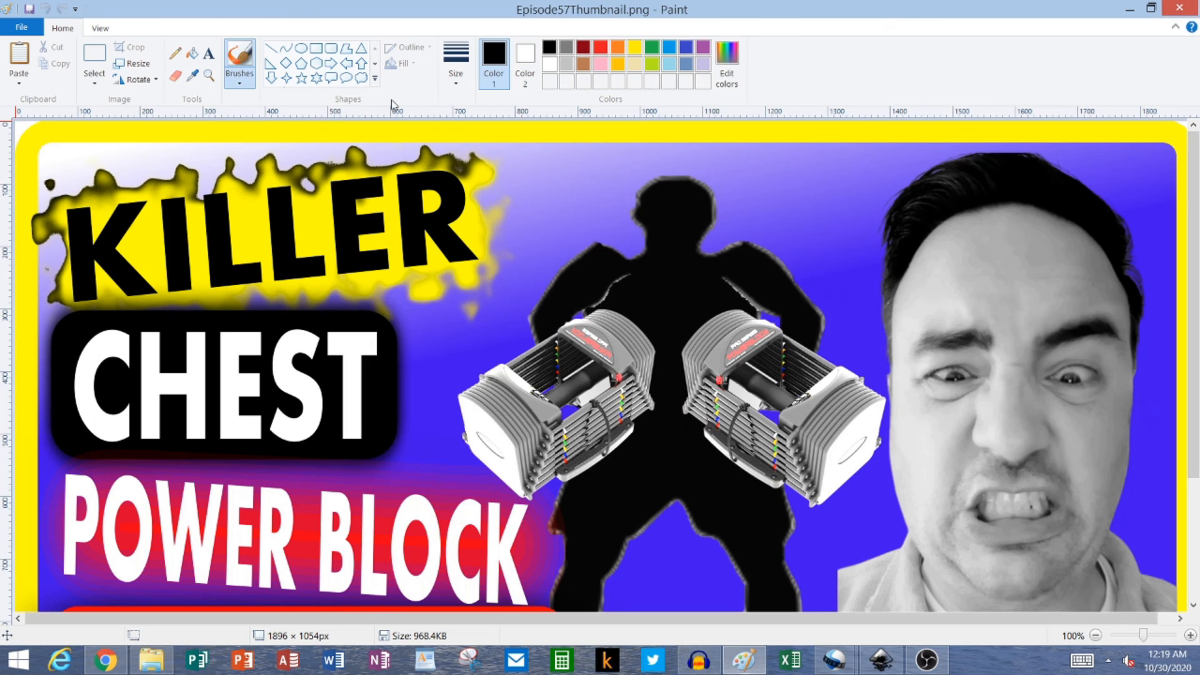
left_click(1096, 636)
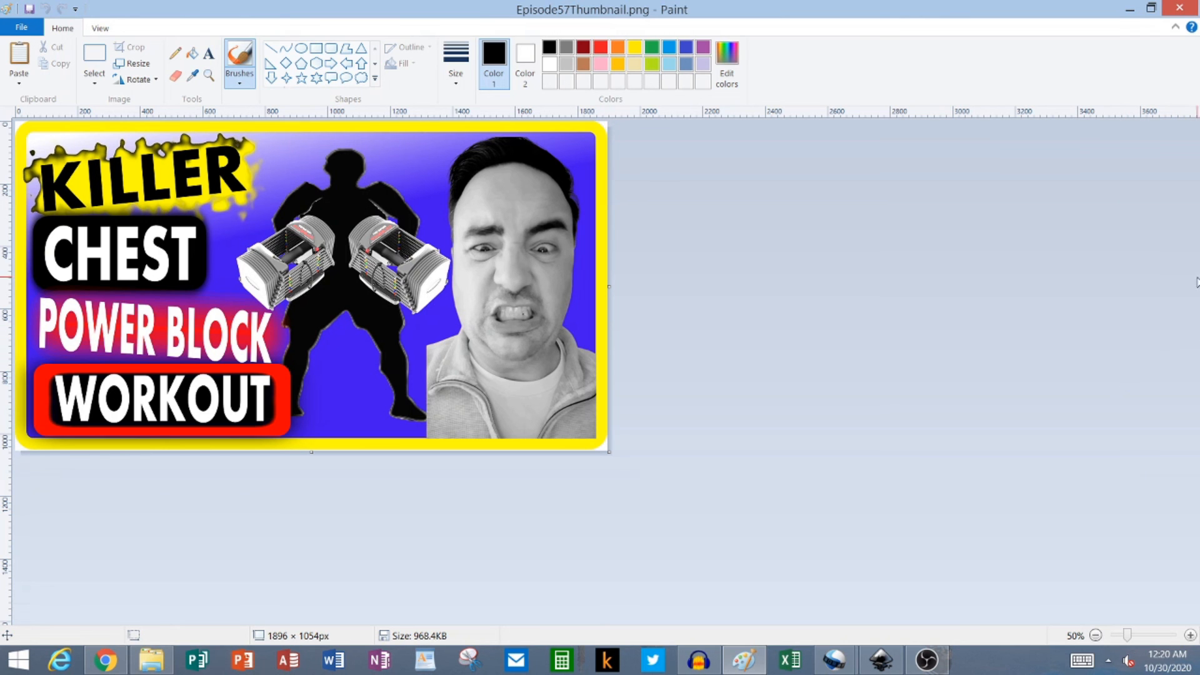
left_click(1181, 7)
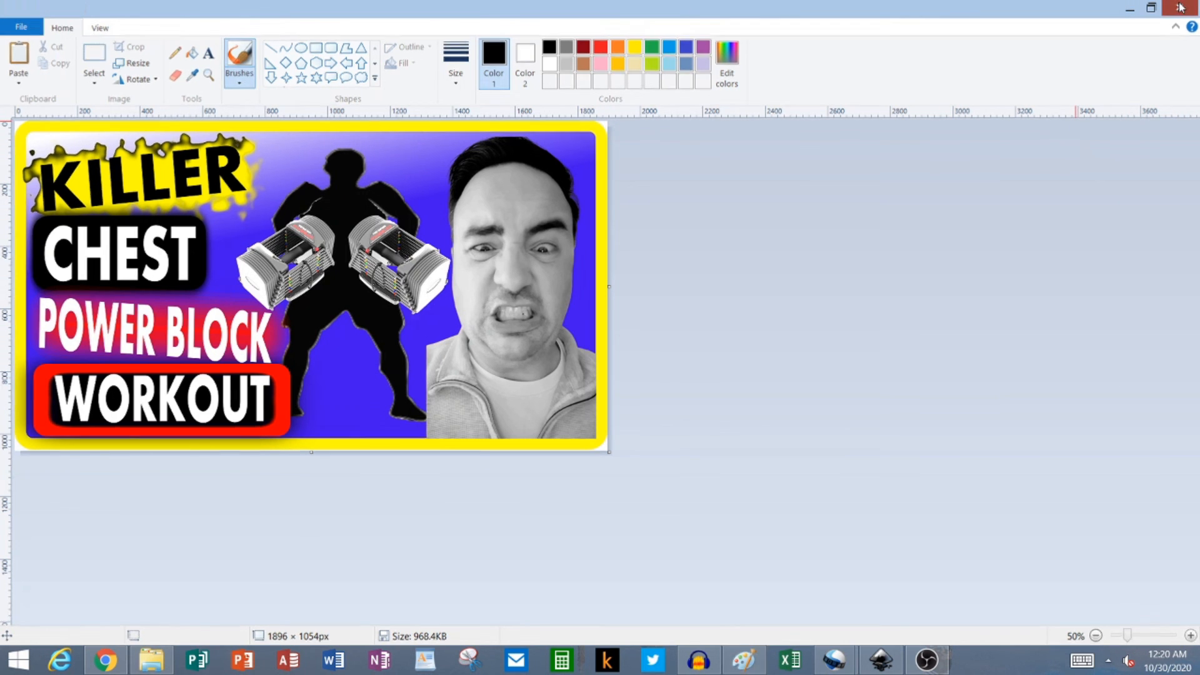
left_click(1130, 9)
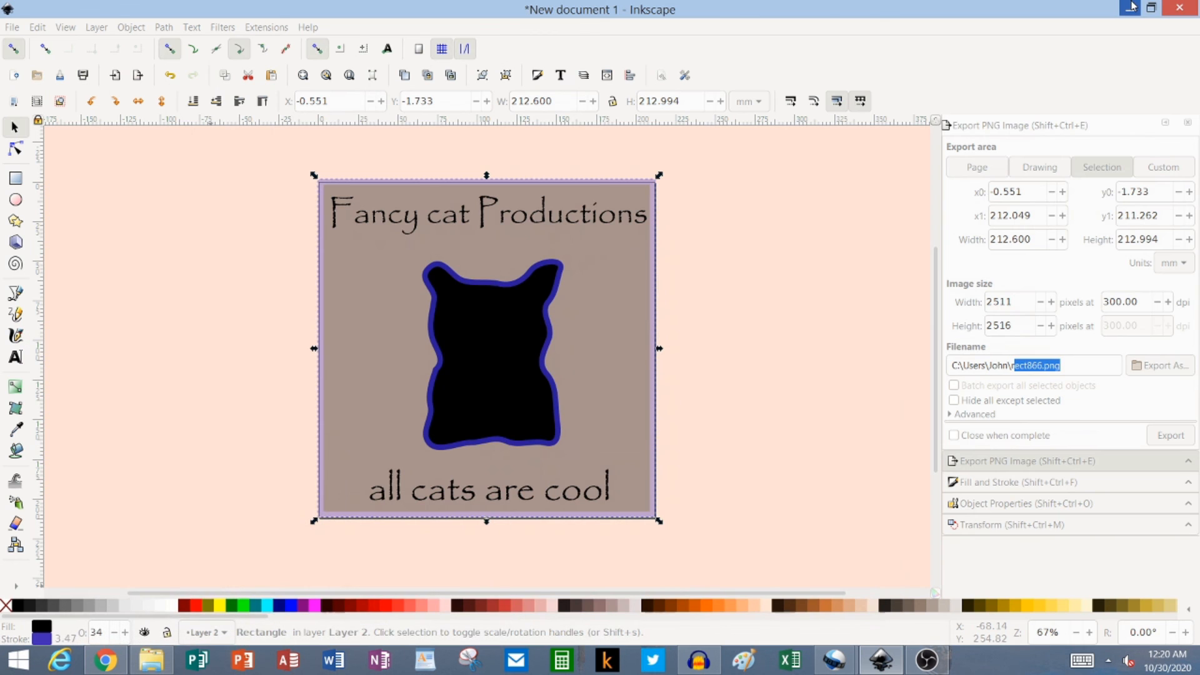